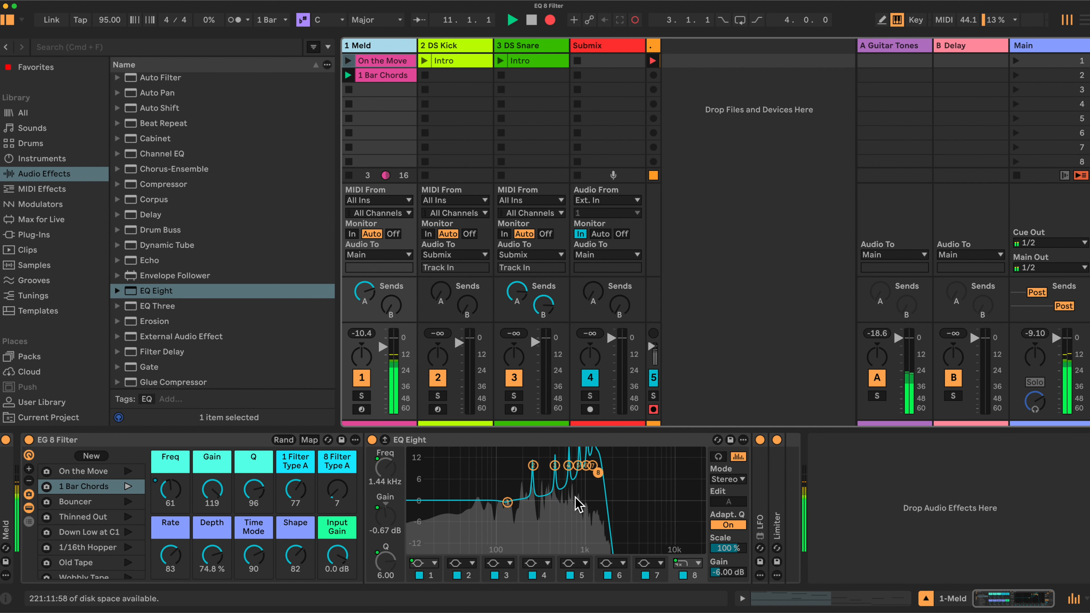
Unfold the Meld instrument to inspect its engine settings and fold it again
{"action": "double_click", "coordinate": [4, 488]}
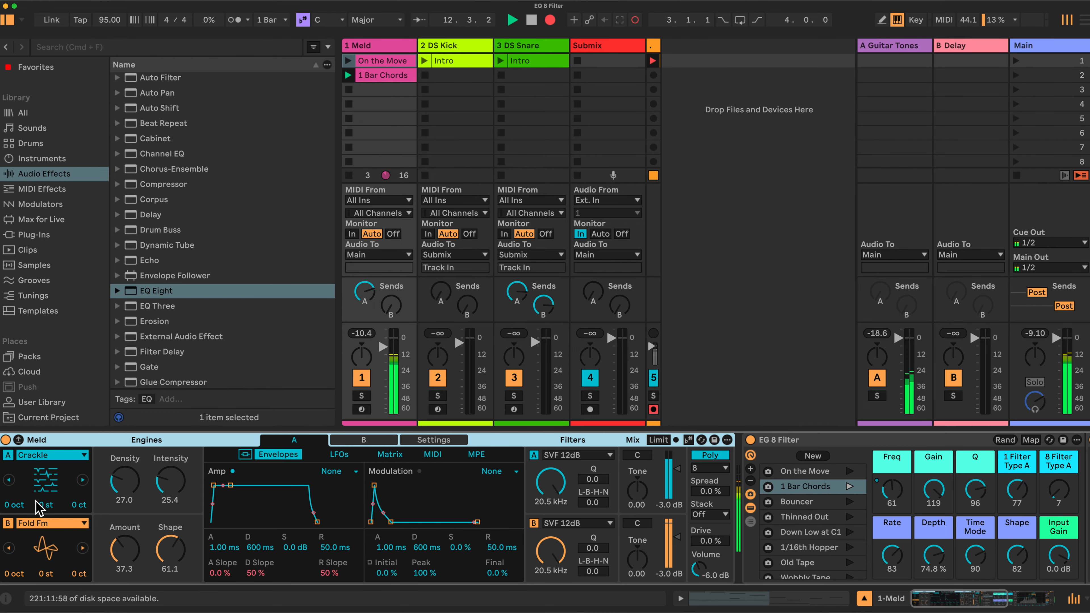
{"action": "double_click", "coordinate": [174, 437]}
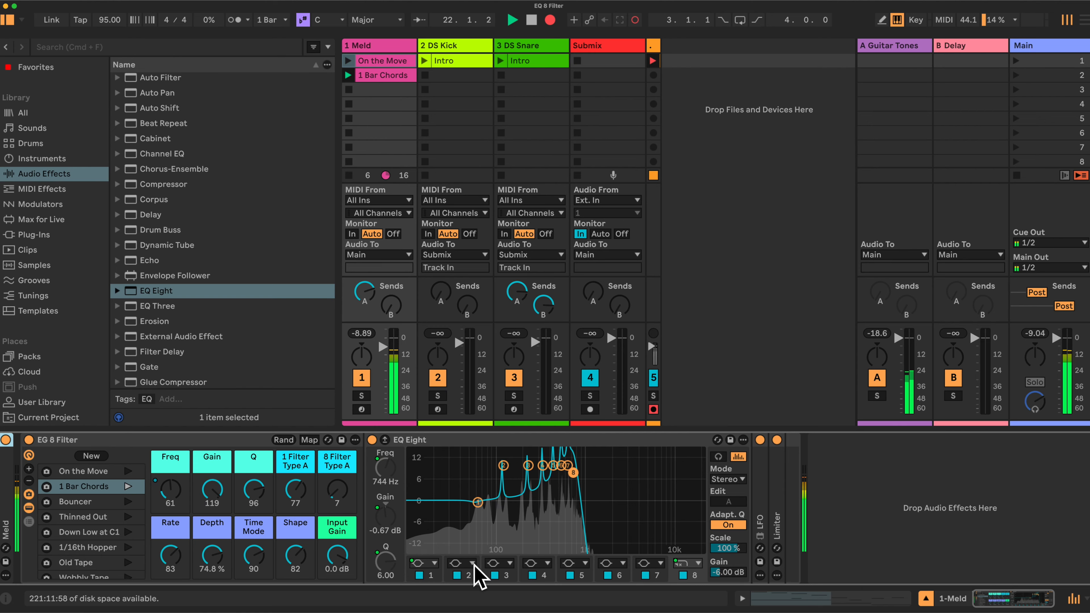
Set the EQ 8 filter rack's Freq macro to 76, Gain to 71, Q to 74 and 1 Filter Type A to 19
{"action": "left_click_drag", "start_coordinate": [171, 489], "coordinate": [212, 558]}
{"action": "left_click_drag", "start_coordinate": [254, 489], "coordinate": [253, 501]}
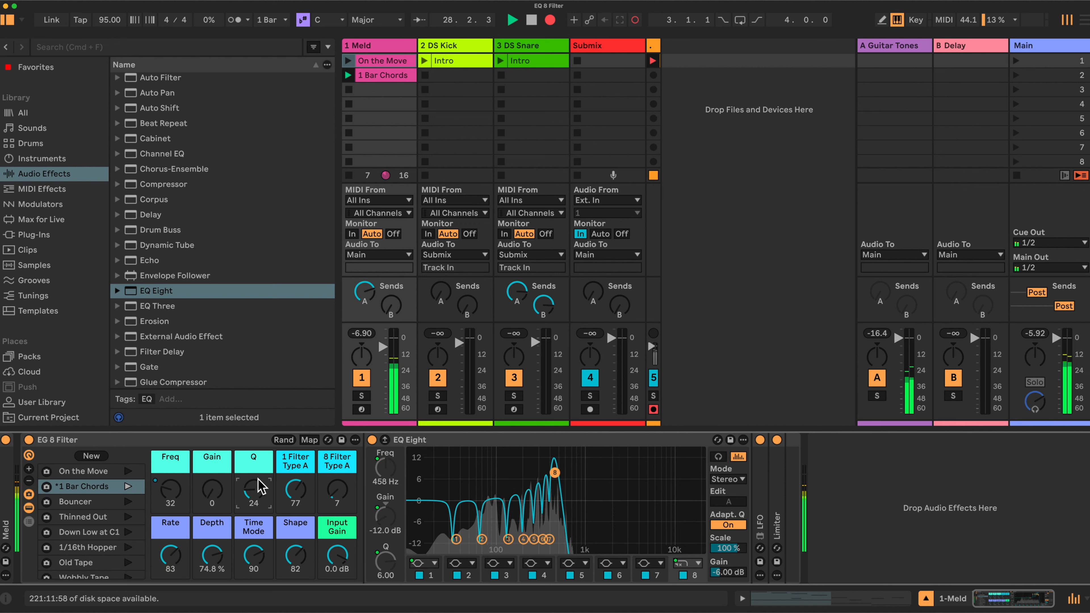
{"action": "left_click_drag", "start_coordinate": [172, 492], "coordinate": [219, 507]}
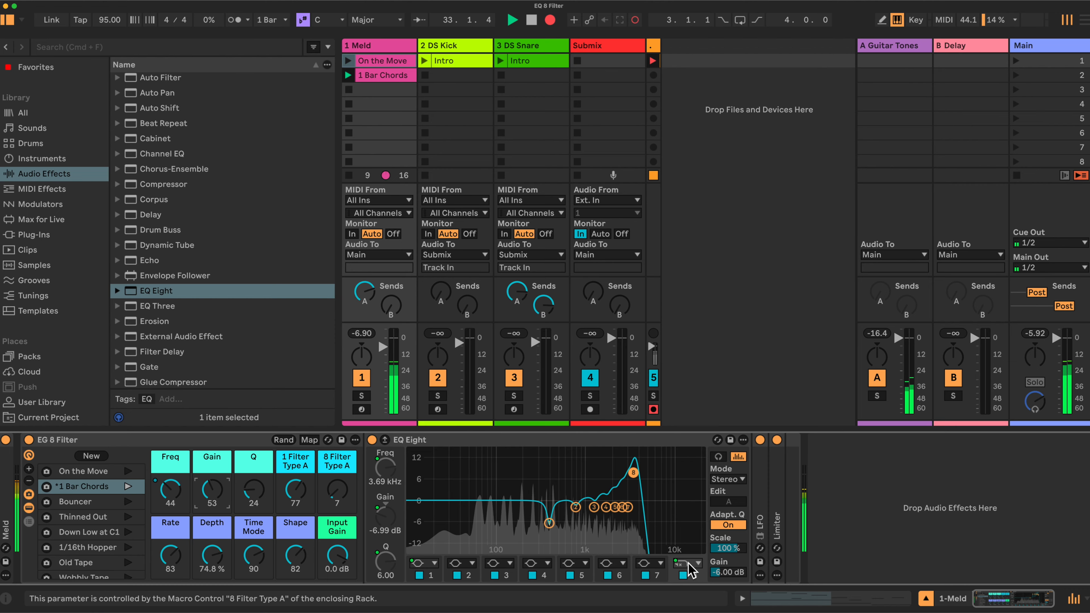
{"action": "left_click_drag", "start_coordinate": [297, 491], "coordinate": [297, 530]}
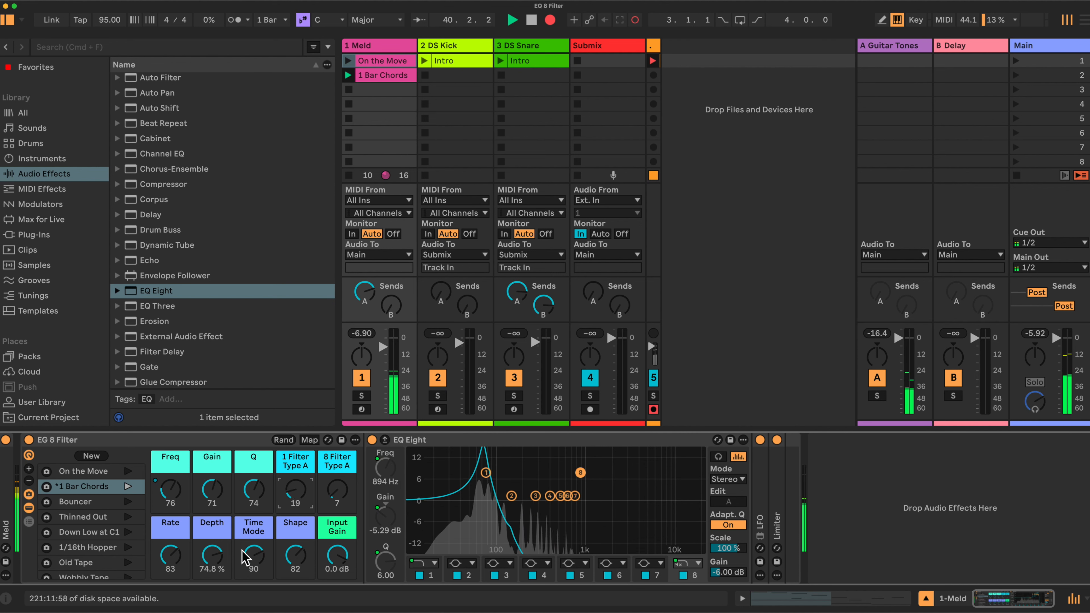
Remove the LFO modulation by setting the Depth macro to 0% and raise the Freq macro to 125
{"action": "left_click_drag", "start_coordinate": [217, 553], "coordinate": [217, 609]}
{"action": "left_click_drag", "start_coordinate": [176, 486], "coordinate": [176, 455]}
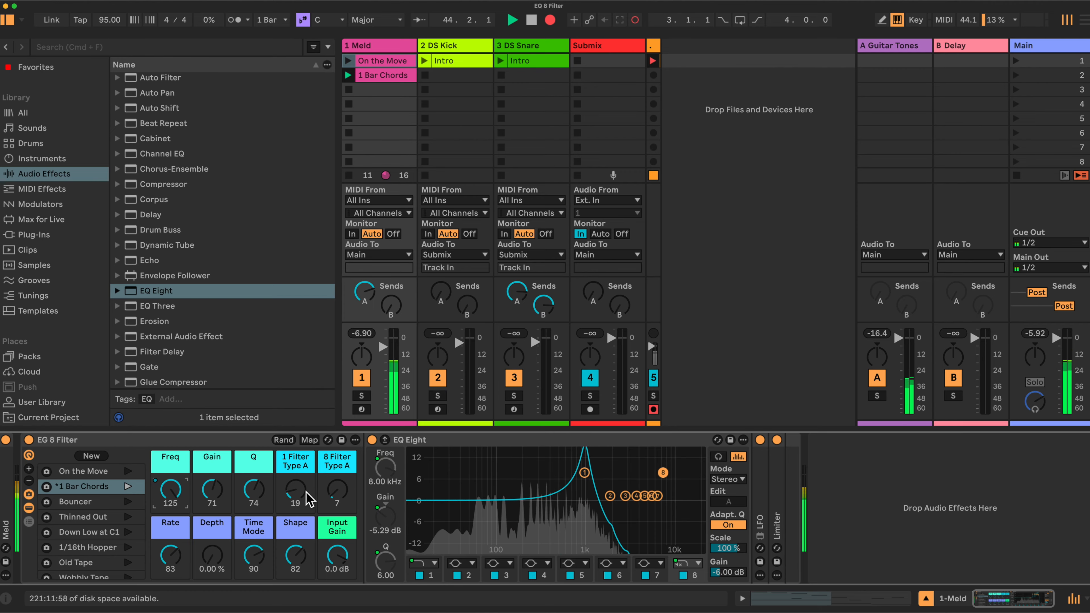
Set the macros 8 Filter Type A to 87, 1 Filter Type A to 64, Gain to 127, Q to 115 and Freq to 89
{"action": "left_click_drag", "start_coordinate": [338, 492], "coordinate": [337, 447]}
{"action": "left_click_drag", "start_coordinate": [296, 489], "coordinate": [295, 465]}
{"action": "left_click_drag", "start_coordinate": [212, 489], "coordinate": [213, 457]}
{"action": "left_click_drag", "start_coordinate": [254, 490], "coordinate": [254, 466]}
{"action": "mouse_move", "coordinate": [171, 489]}
{"action": "left_mouse_down"}
{"action": "mouse_move", "coordinate": [170, 551]}
{"action": "mouse_move", "coordinate": [170, 509]}
{"action": "left_mouse_up"}
{"action": "left_click_drag", "start_coordinate": [295, 490], "coordinate": [295, 473]}
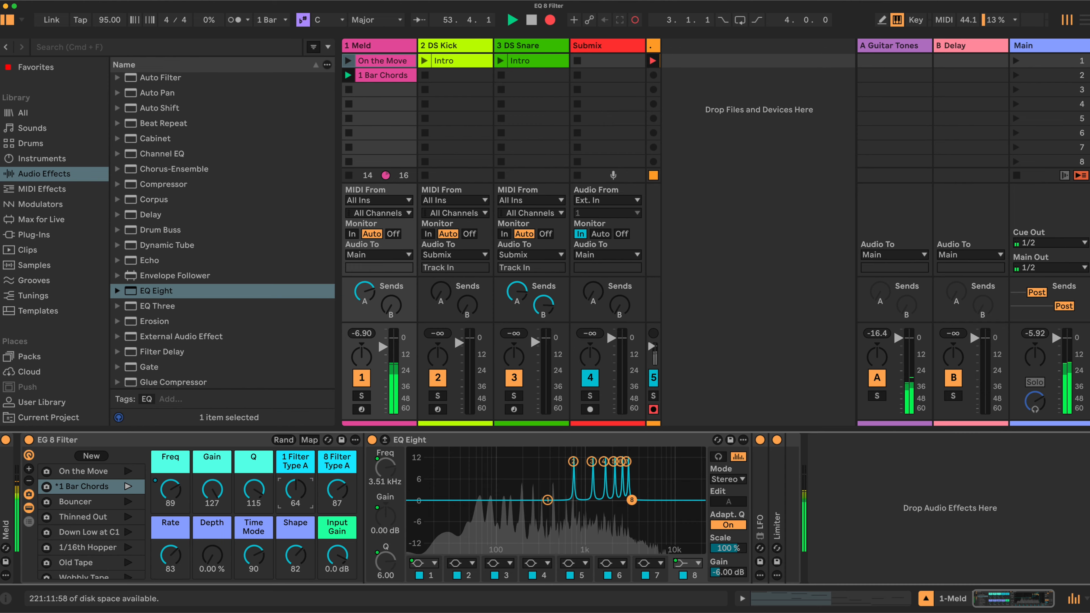
Set the 1 Filter Type A macro to 121, 8 Filter Type A to 111 and lower Freq to 0
{"action": "left_click_drag", "start_coordinate": [170, 490], "coordinate": [170, 533]}
{"action": "left_click_drag", "start_coordinate": [295, 490], "coordinate": [295, 467]}
{"action": "mouse_move", "coordinate": [167, 493]}
{"action": "left_mouse_down"}
{"action": "mouse_move", "coordinate": [166, 464]}
{"action": "mouse_move", "coordinate": [167, 482]}
{"action": "left_mouse_up"}
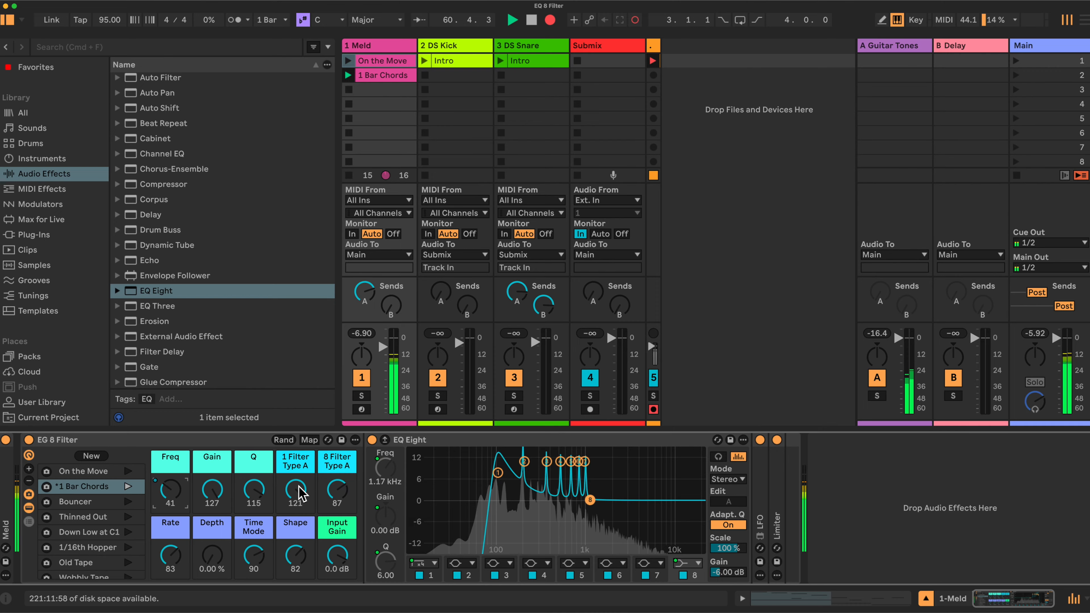
{"action": "left_click_drag", "start_coordinate": [338, 492], "coordinate": [337, 481]}
{"action": "left_click_drag", "start_coordinate": [185, 492], "coordinate": [184, 512]}
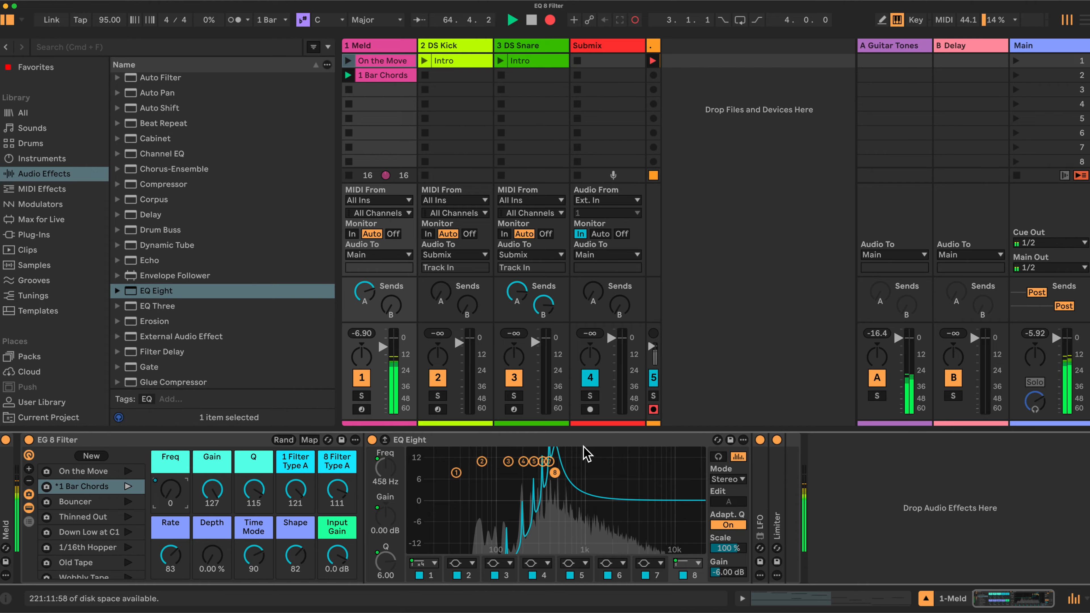
Unfold the LFO device in the chain and inspect the Limiter, leaving the Limiter folded
{"action": "left_click", "coordinate": [613, 485]}
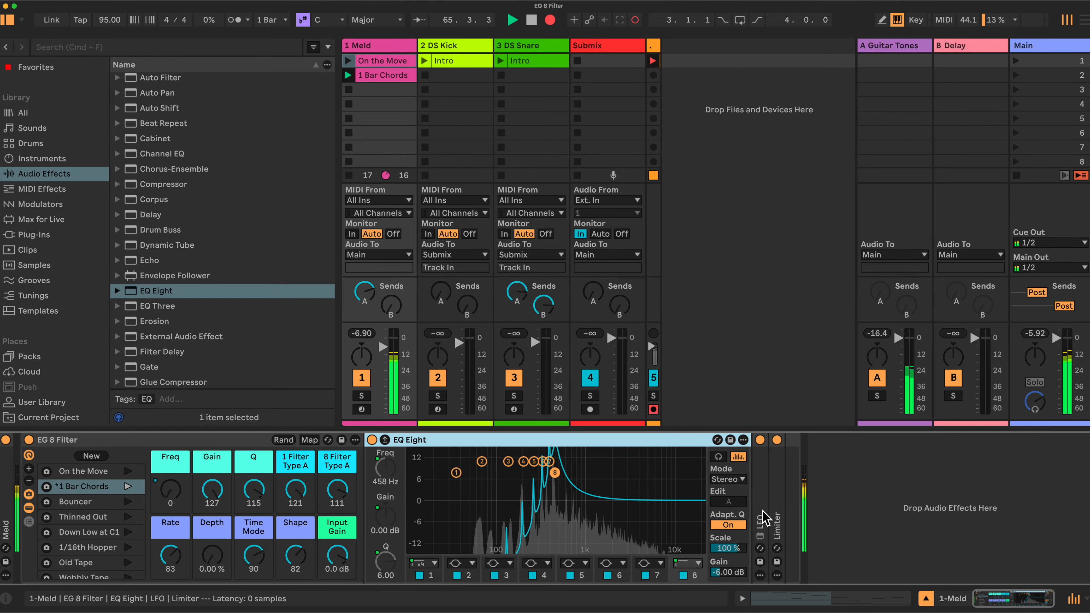
{"action": "double_click", "coordinate": [761, 519]}
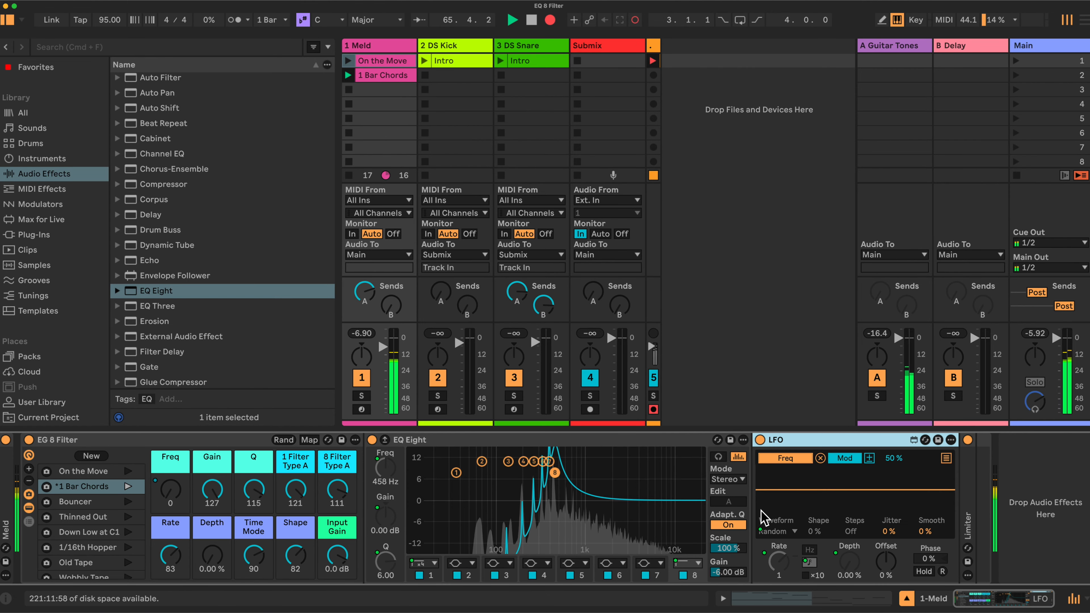
{"action": "double_click", "coordinate": [971, 517]}
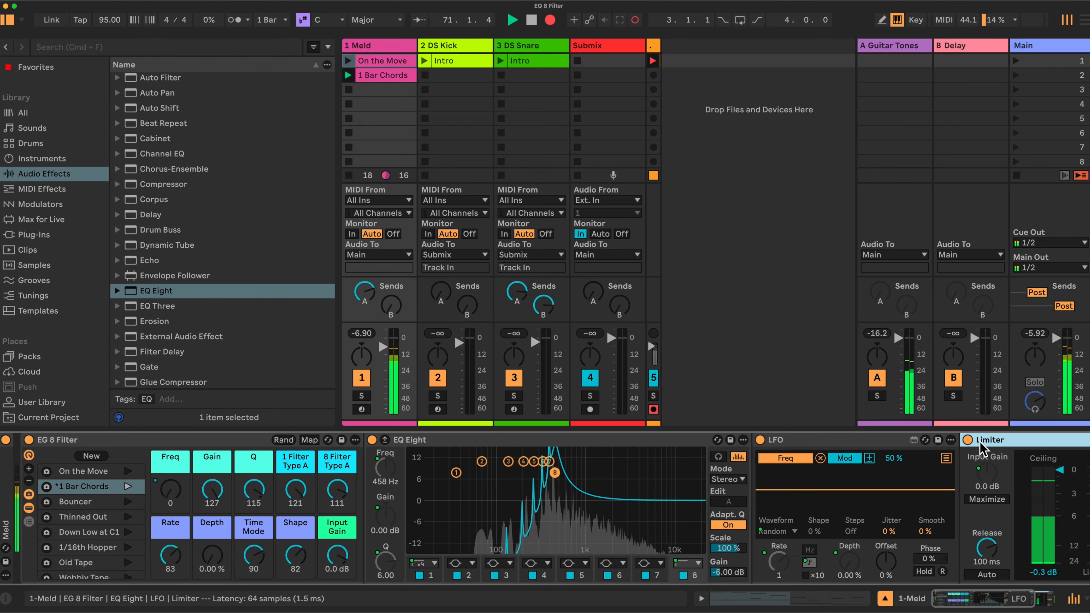
{"action": "double_click", "coordinate": [994, 445]}
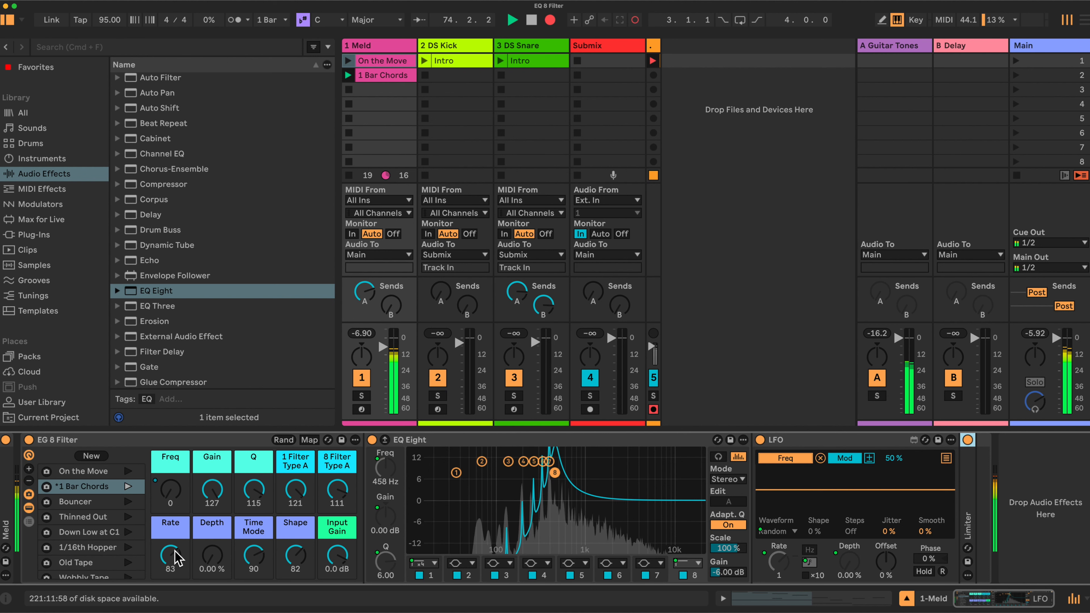
Bring in the LFO modulation with the Depth macro at 68.5% and set the Freq macro to 71
{"action": "mouse_move", "coordinate": [205, 559]}
{"action": "left_mouse_down"}
{"action": "mouse_move", "coordinate": [205, 531]}
{"action": "mouse_move", "coordinate": [212, 557]}
{"action": "left_mouse_up"}
{"action": "left_click_drag", "start_coordinate": [168, 490], "coordinate": [168, 463]}
{"action": "left_click_drag", "start_coordinate": [214, 557], "coordinate": [213, 555]}
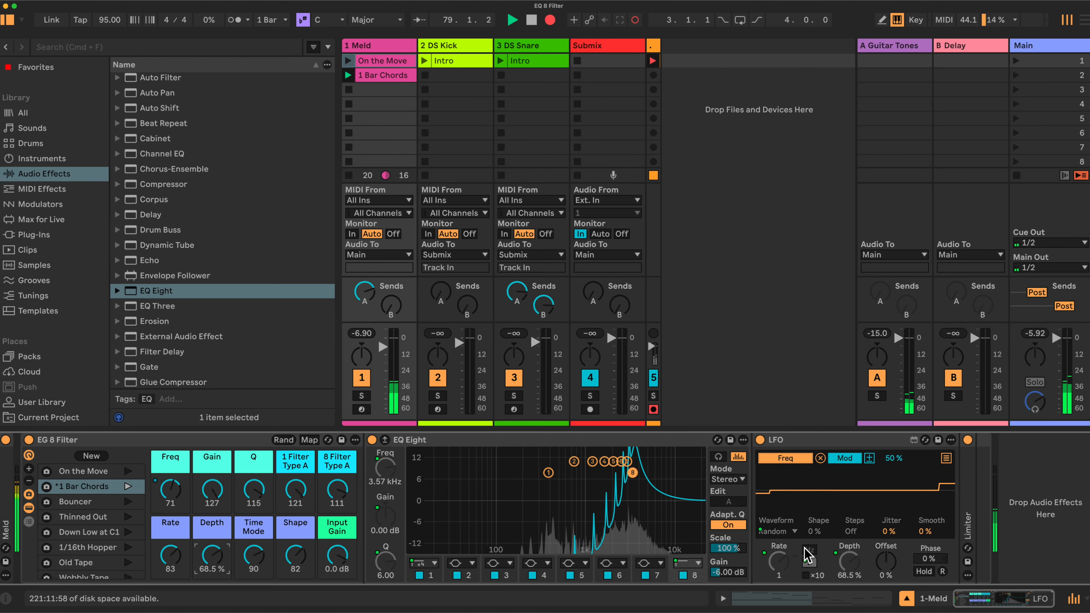
Set the LFO macros Shape to 0 for a sine waveform, Time Mode to 1 and Rate to 27
{"action": "left_click_drag", "start_coordinate": [296, 556], "coordinate": [295, 588]}
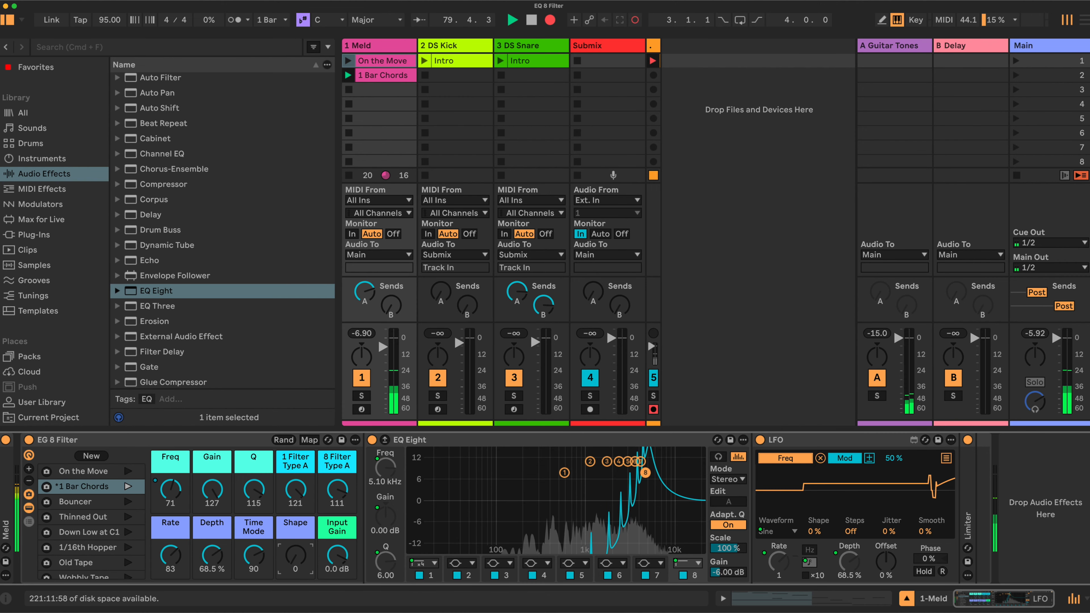
{"action": "left_click_drag", "start_coordinate": [168, 558], "coordinate": [169, 554]}
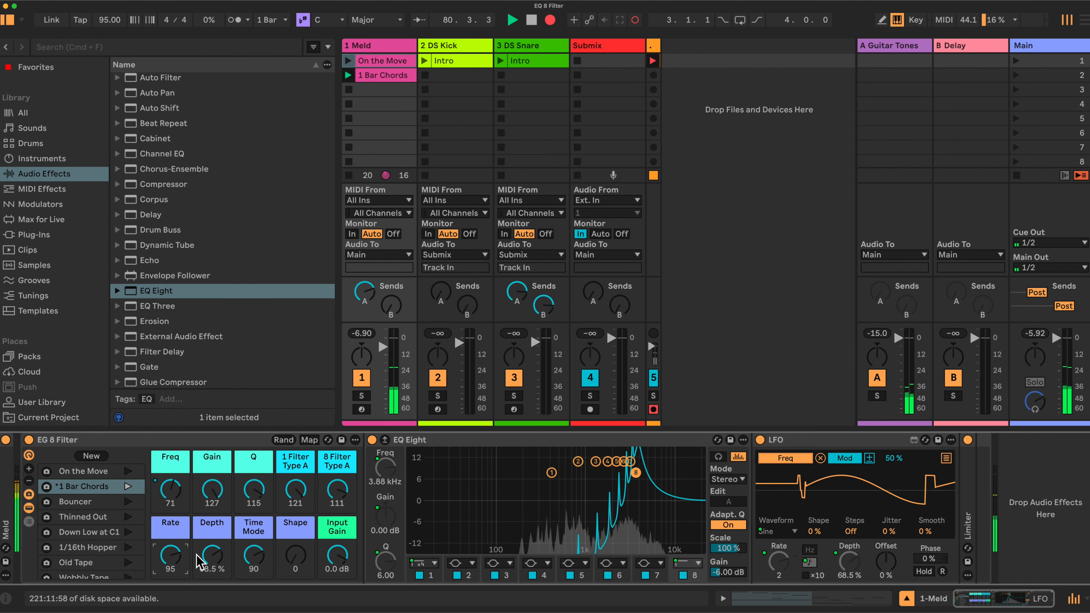
{"action": "left_click_drag", "start_coordinate": [257, 558], "coordinate": [257, 545]}
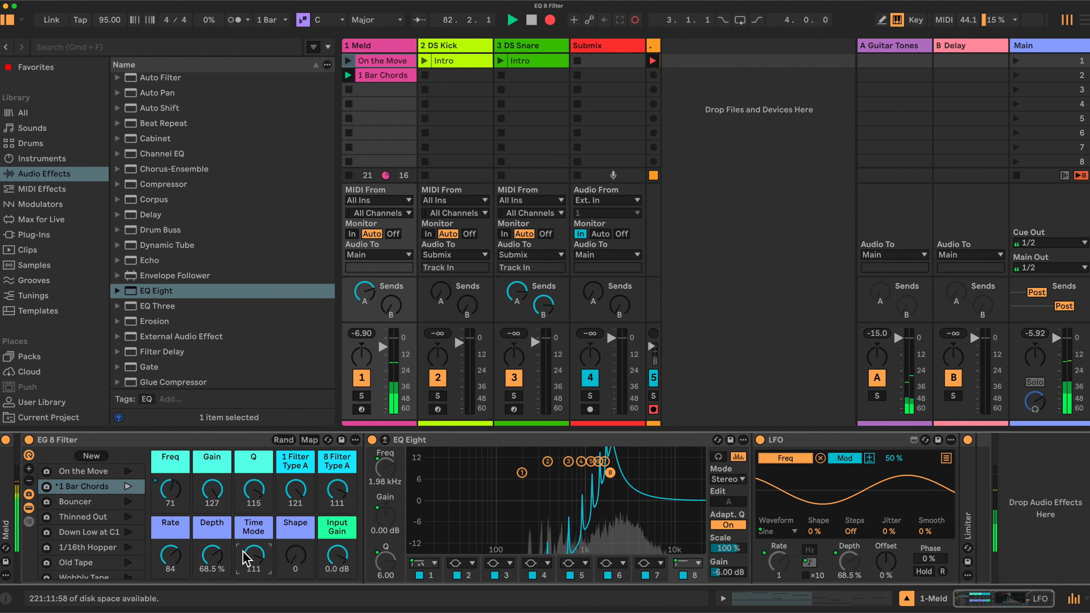
{"action": "left_click_drag", "start_coordinate": [255, 555], "coordinate": [254, 611]}
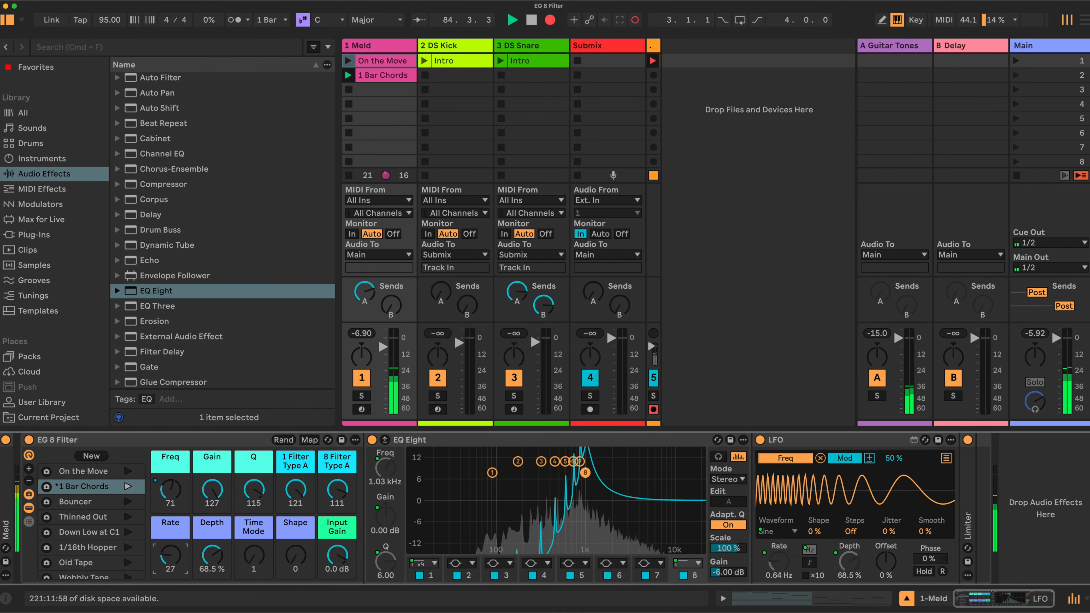
Set the macros Rate to 19, Depth to 59.1%, Freq to 58, 1 Filter Type A to 19 and 8 Filter Type A to 28
{"action": "left_click_drag", "start_coordinate": [173, 554], "coordinate": [212, 553]}
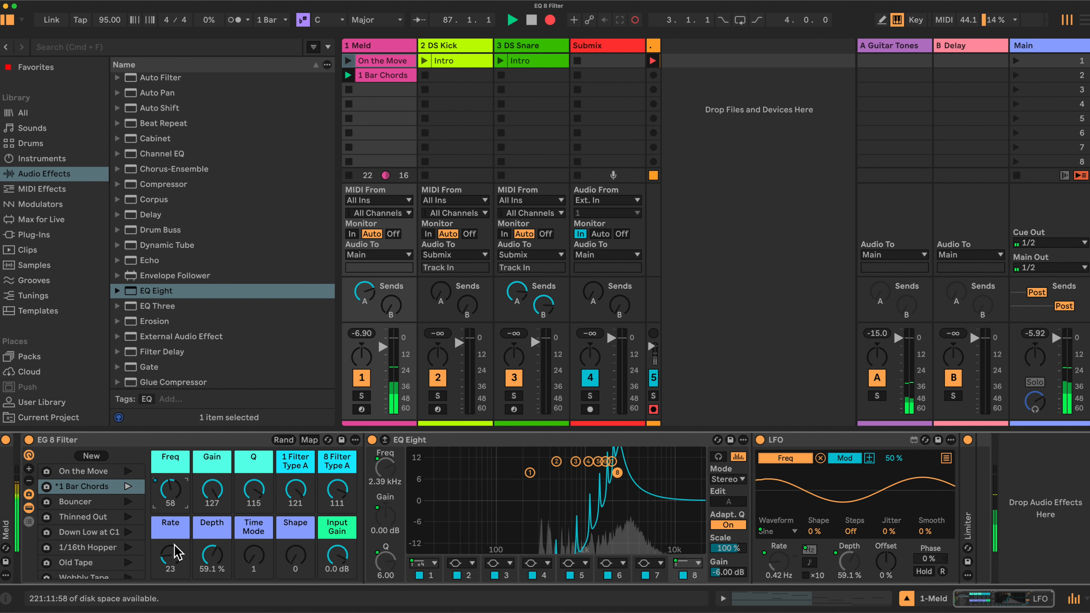
{"action": "left_click_drag", "start_coordinate": [281, 497], "coordinate": [282, 524]}
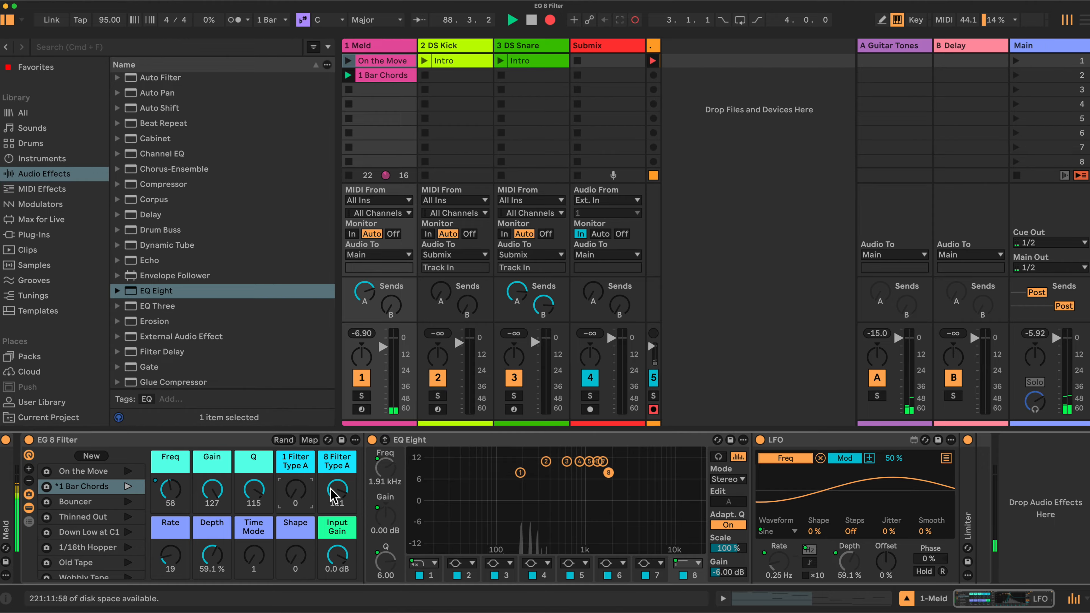
{"action": "left_click_drag", "start_coordinate": [337, 493], "coordinate": [337, 519]}
{"action": "left_click_drag", "start_coordinate": [337, 489], "coordinate": [307, 483]}
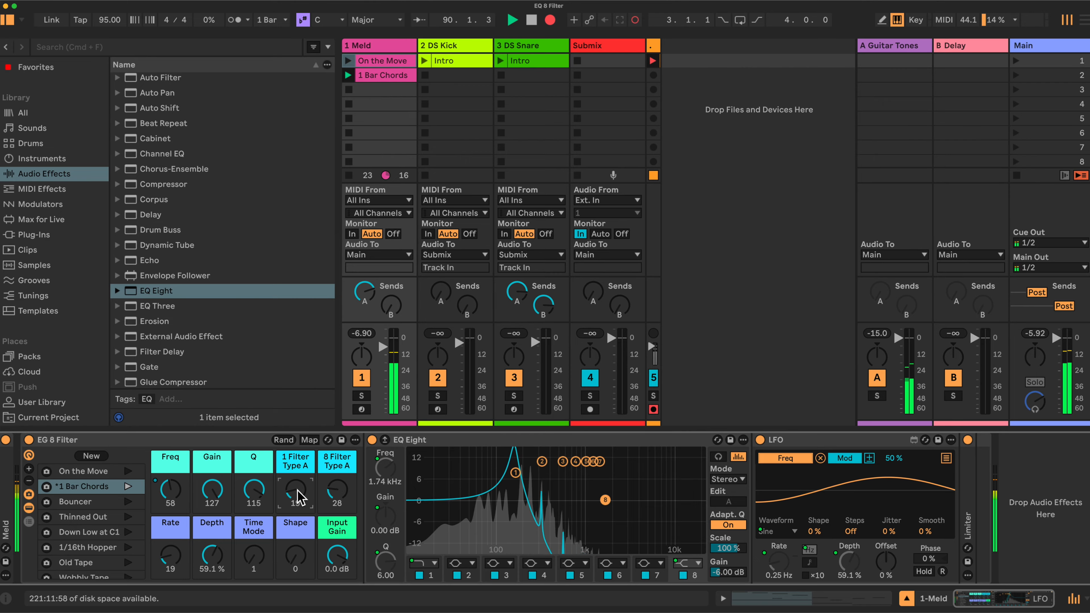
Set the Freq macro to 75, Shape to 58 for a square LFO, Depth to 63.0% and Rate to 24
{"action": "left_click_drag", "start_coordinate": [178, 542], "coordinate": [179, 536]}
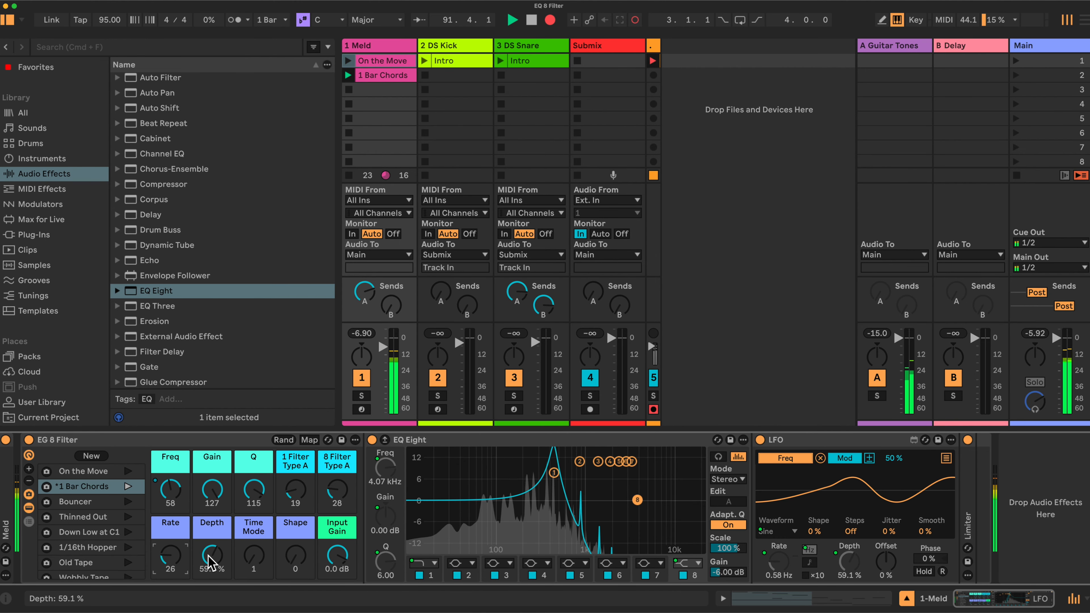
{"action": "left_click_drag", "start_coordinate": [209, 558], "coordinate": [170, 558]}
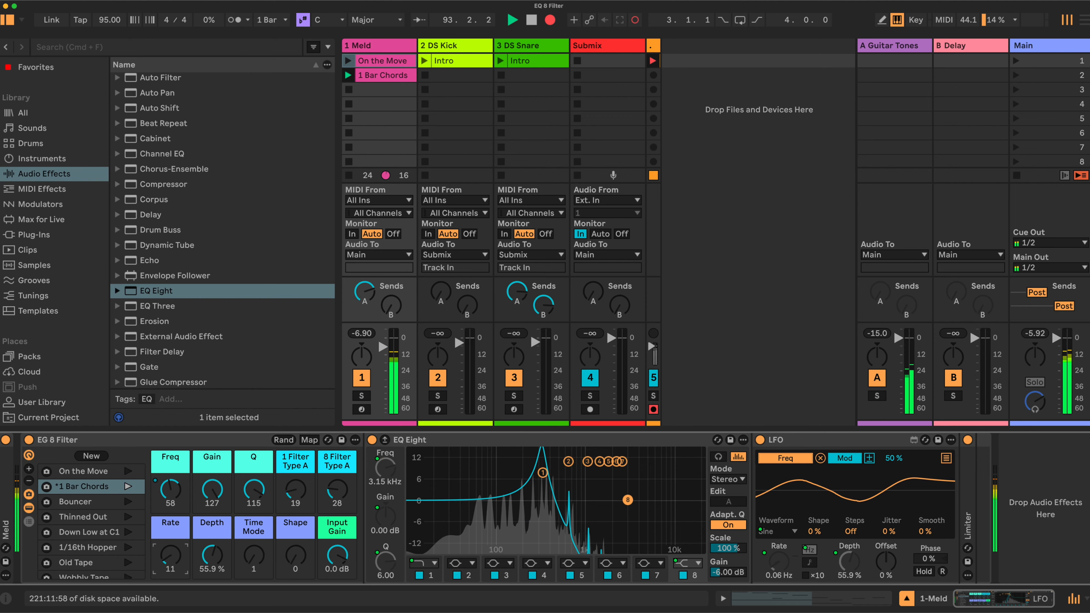
{"action": "left_click_drag", "start_coordinate": [173, 501], "coordinate": [174, 496]}
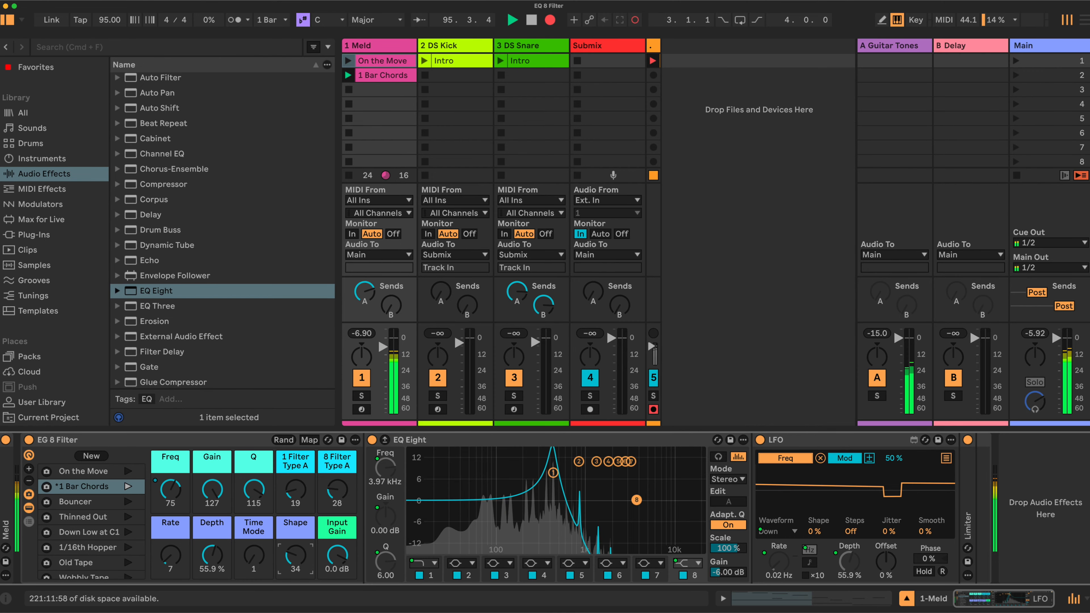
{"action": "left_click_drag", "start_coordinate": [295, 555], "coordinate": [295, 548]}
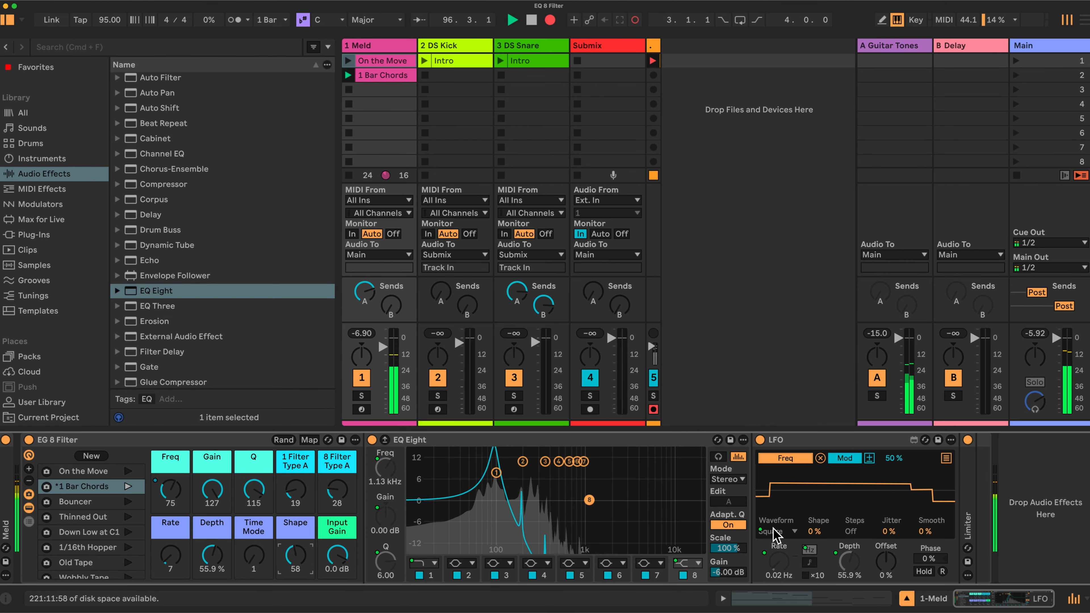
{"action": "left_click_drag", "start_coordinate": [212, 549], "coordinate": [170, 550]}
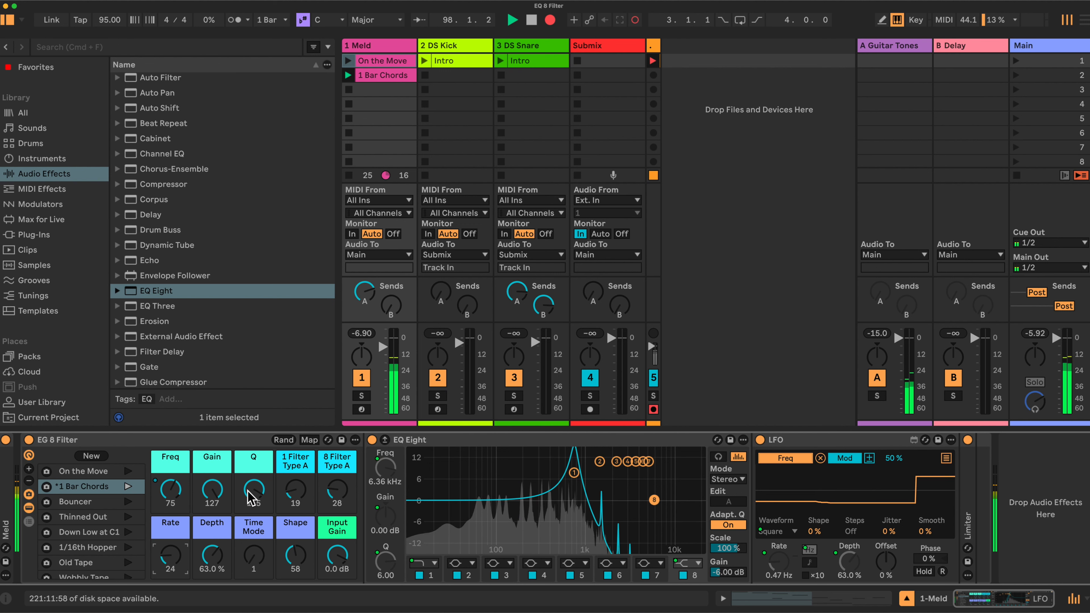
Set 1 Filter Type A to 36, 8 Filter Type A to 68 and Freq to 3, and raise the Meld track volume to -2.6 dB
{"action": "left_click_drag", "start_coordinate": [294, 496], "coordinate": [336, 484]}
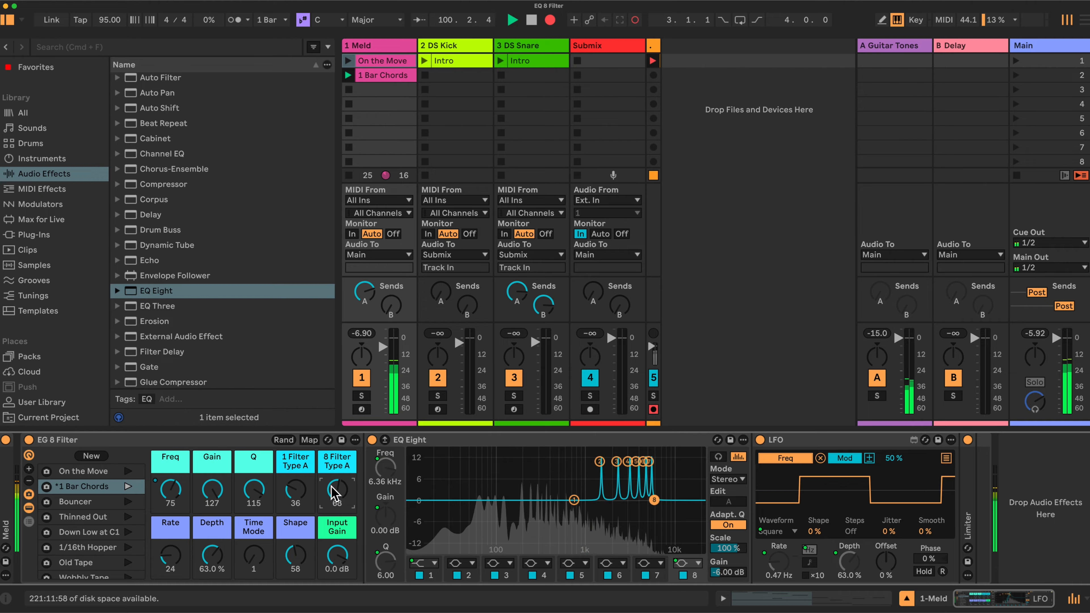
{"action": "left_click_drag", "start_coordinate": [166, 496], "coordinate": [167, 504]}
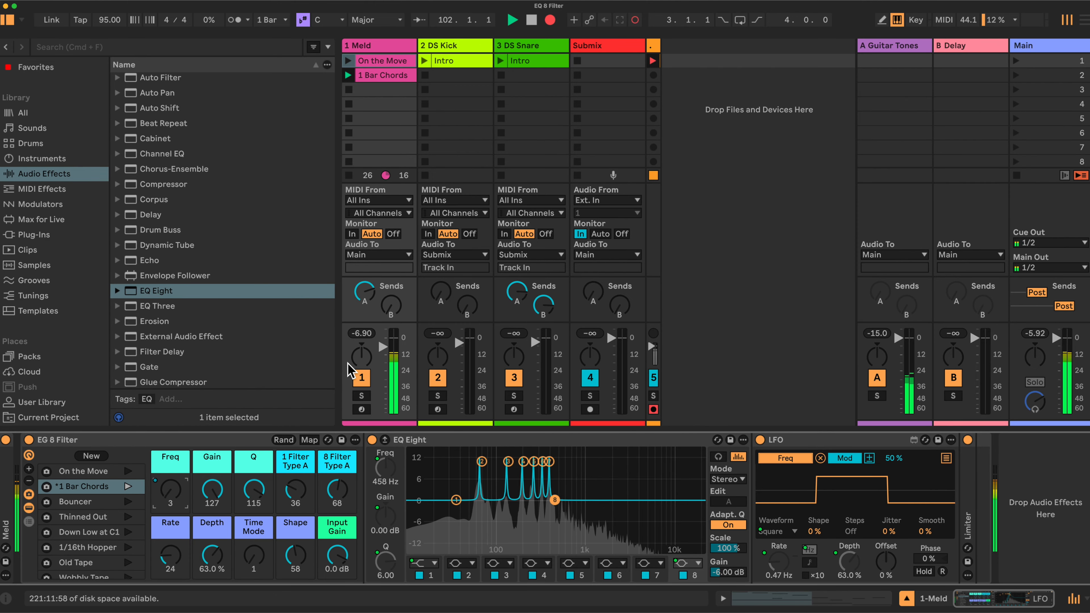
{"action": "left_click", "coordinate": [382, 347]}
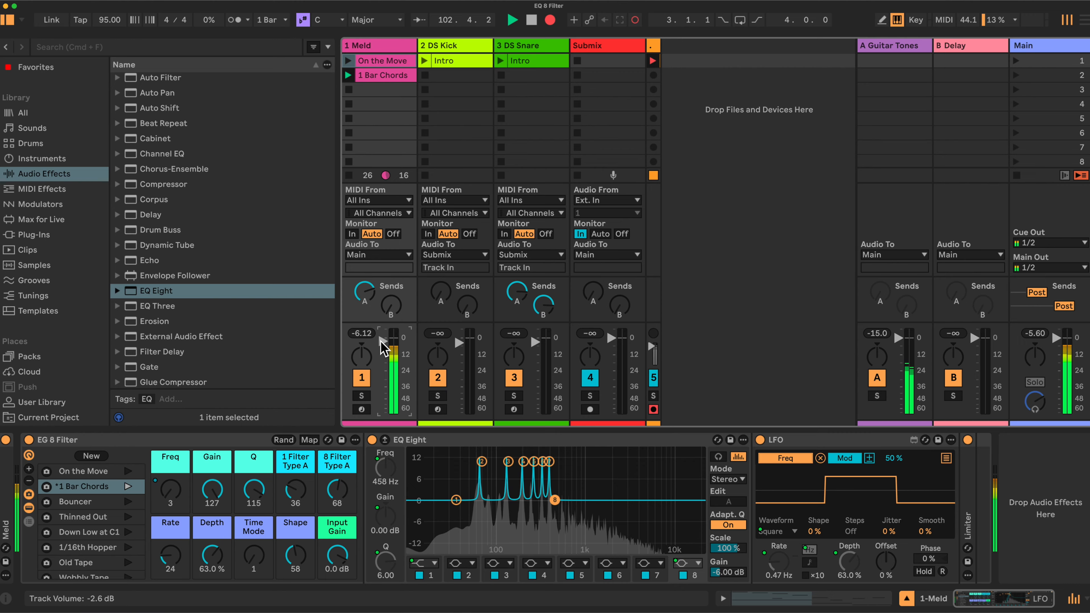
Set the rack macros Q to 0, Gain to 127, Freq to 61 and Rate to 34
{"action": "mouse_move", "coordinate": [172, 490]}
{"action": "left_mouse_down"}
{"action": "mouse_move", "coordinate": [172, 474]}
{"action": "mouse_move", "coordinate": [171, 501]}
{"action": "left_mouse_up"}
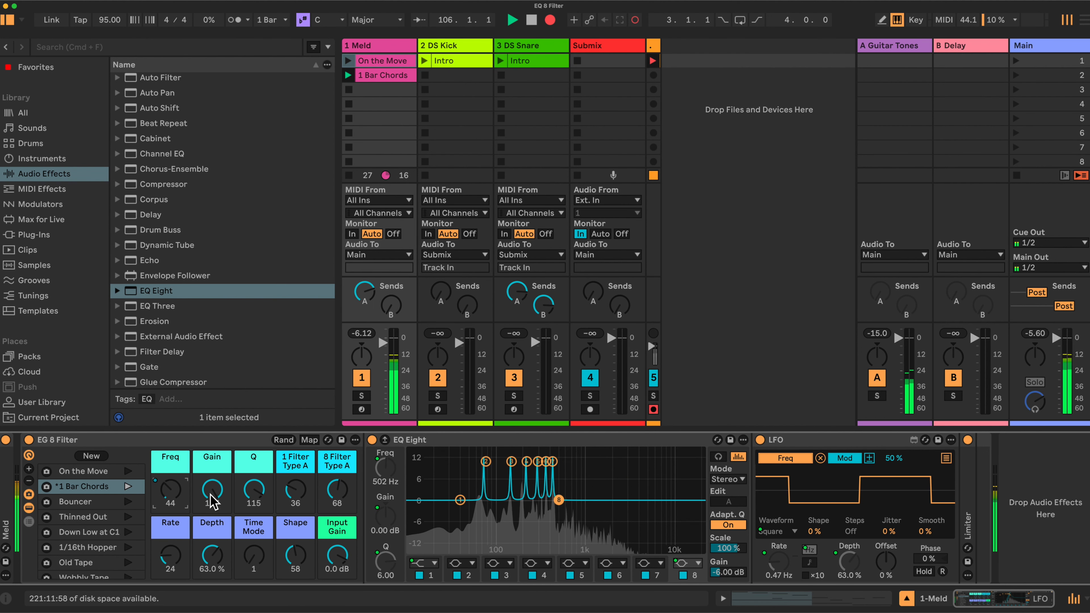
{"action": "left_click_drag", "start_coordinate": [254, 494], "coordinate": [254, 541]}
{"action": "left_click_drag", "start_coordinate": [213, 490], "coordinate": [170, 481]}
{"action": "left_click_drag", "start_coordinate": [170, 556], "coordinate": [170, 543]}
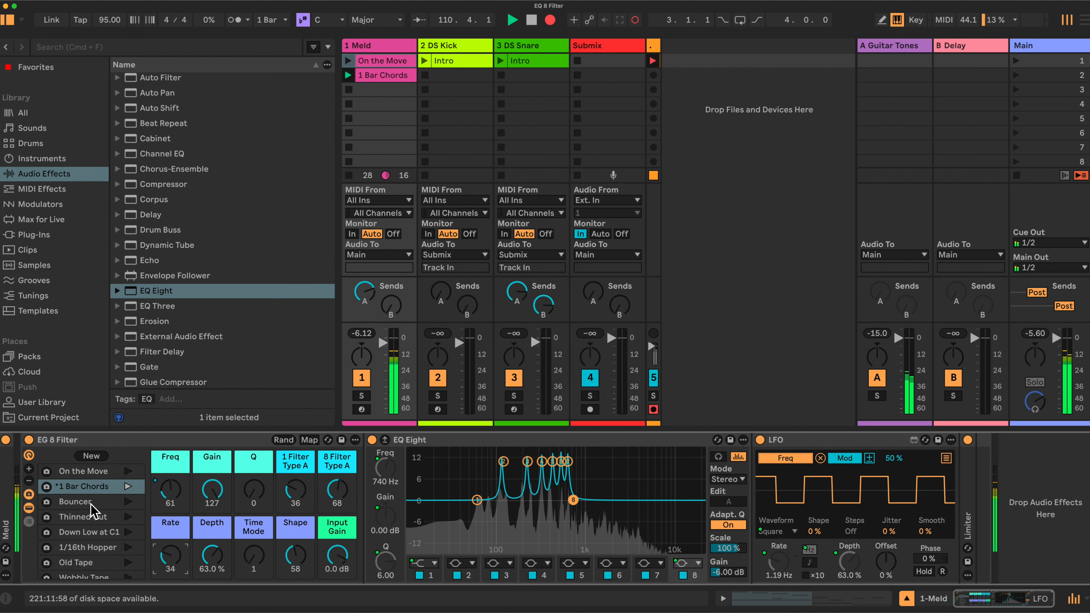
Audition the rack's macro variations On the Move and Thinned Out, finishing on 1/16th Hopper
{"action": "left_click", "coordinate": [92, 471]}
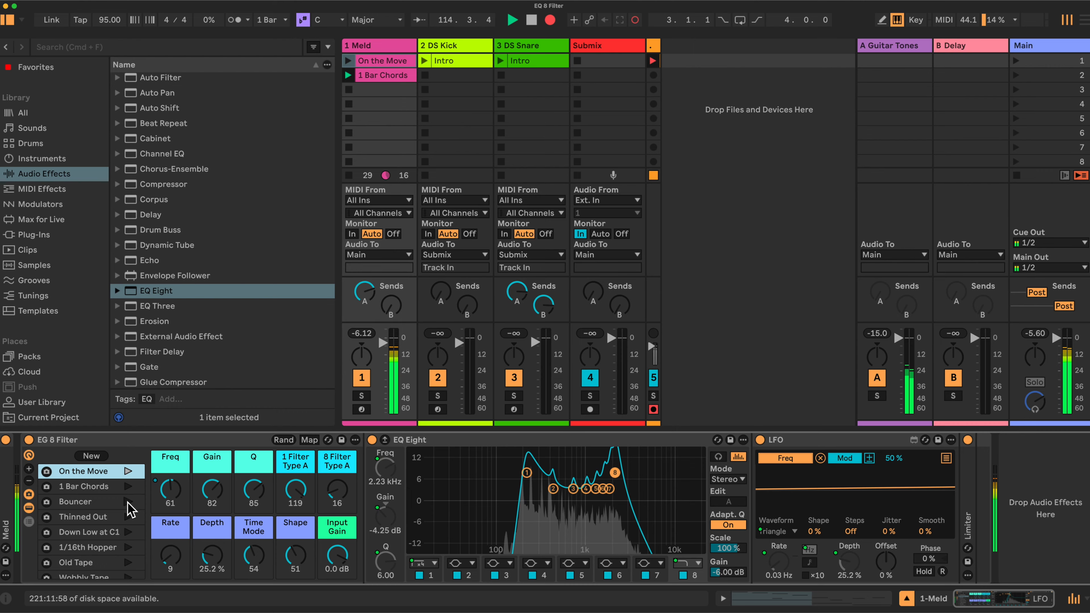
{"action": "left_click", "coordinate": [95, 517]}
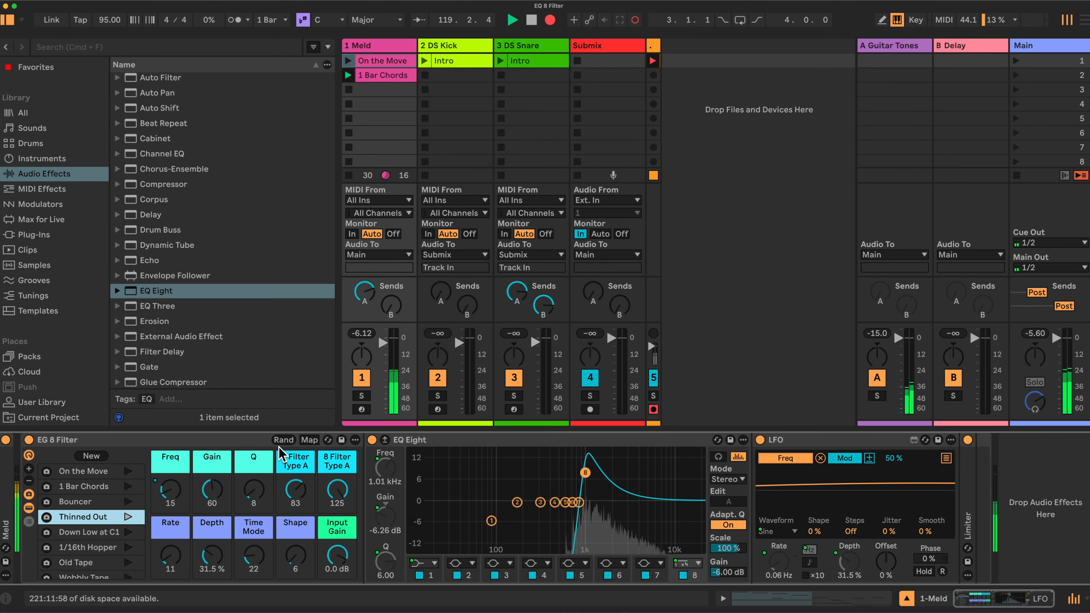
{"action": "left_click", "coordinate": [88, 548]}
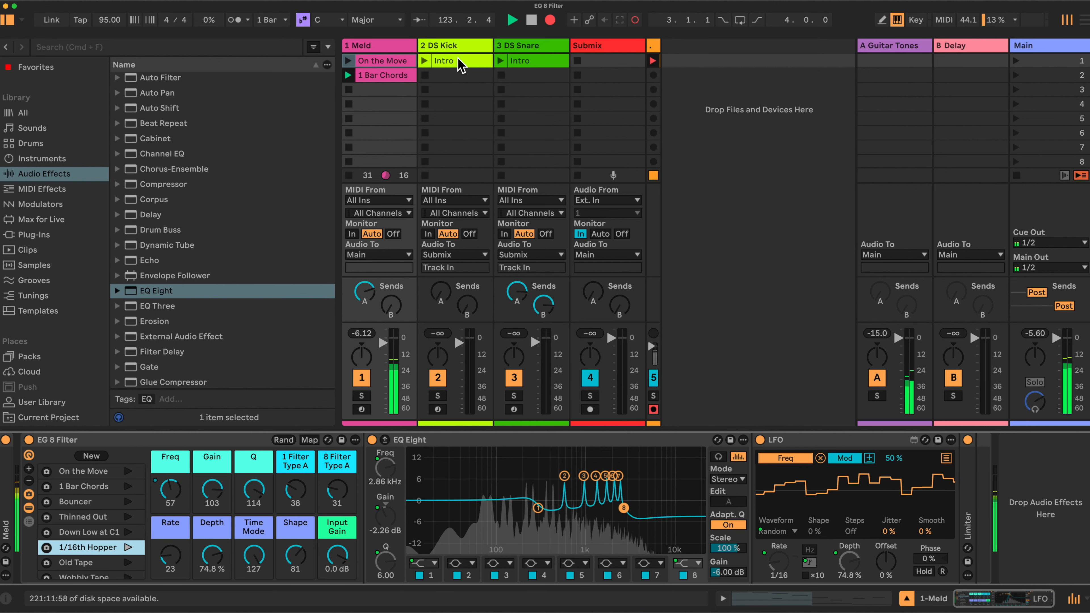
Launch the Intro clip on the DS Kick track
{"action": "left_click", "coordinate": [425, 61]}
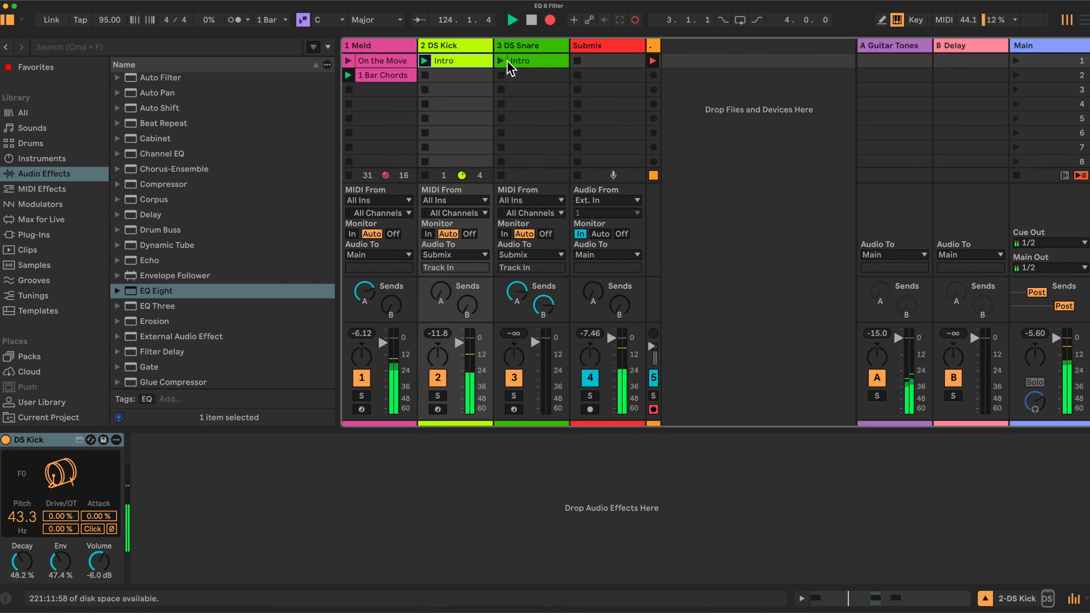
Recall the Meld rack's Bouncer variation and set Rate to 84, Freq to 78, 1 Filter Type A to 29 and 8 Filter Type A to 69
{"action": "left_click", "coordinate": [382, 60]}
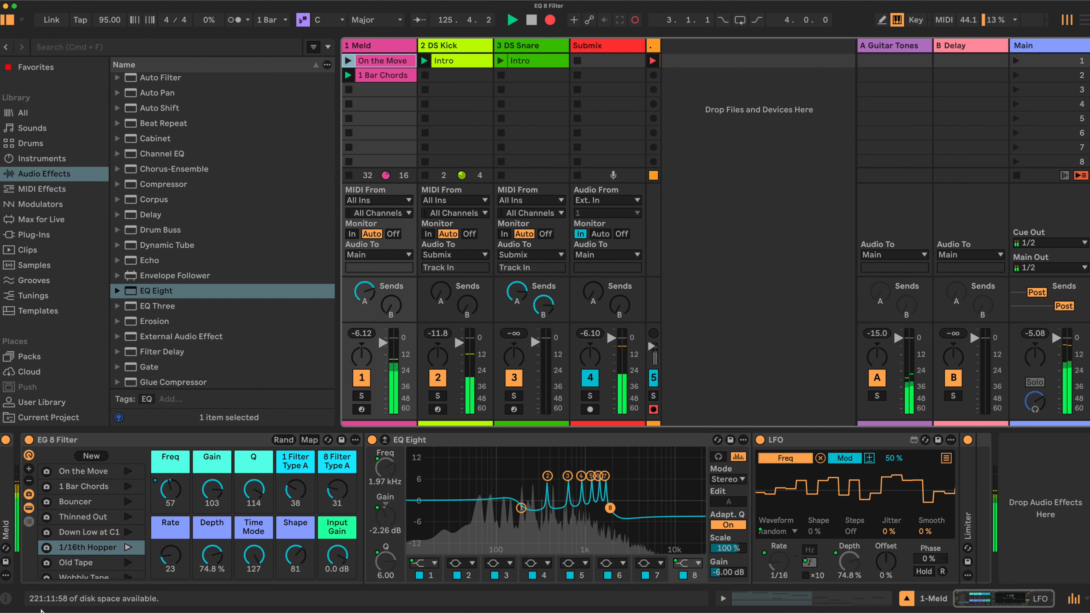
{"action": "left_click", "coordinate": [81, 503]}
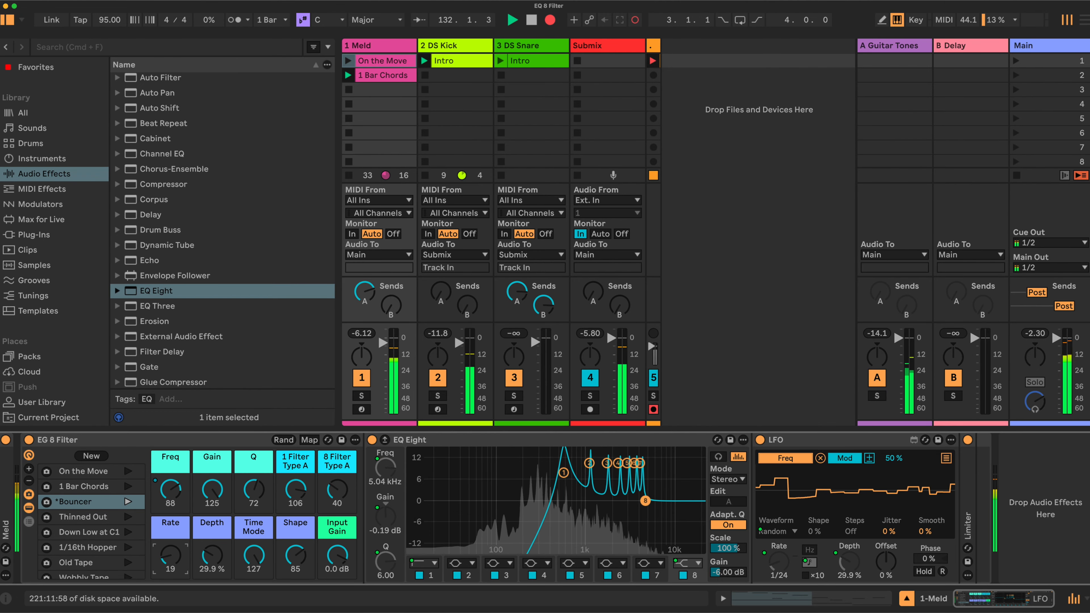
{"action": "left_click_drag", "start_coordinate": [170, 556], "coordinate": [170, 503]}
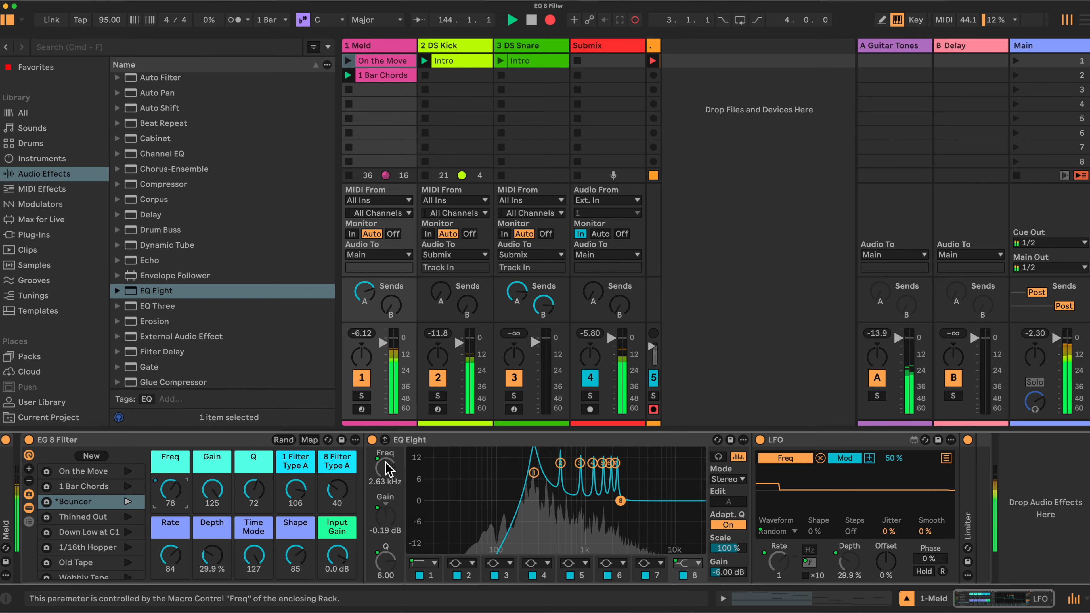
{"action": "mouse_move", "coordinate": [303, 488]}
{"action": "left_mouse_down"}
{"action": "mouse_move", "coordinate": [305, 511]}
{"action": "mouse_move", "coordinate": [302, 494]}
{"action": "mouse_move", "coordinate": [342, 495]}
{"action": "mouse_move", "coordinate": [342, 477]}
{"action": "mouse_move", "coordinate": [296, 496]}
{"action": "left_mouse_up"}
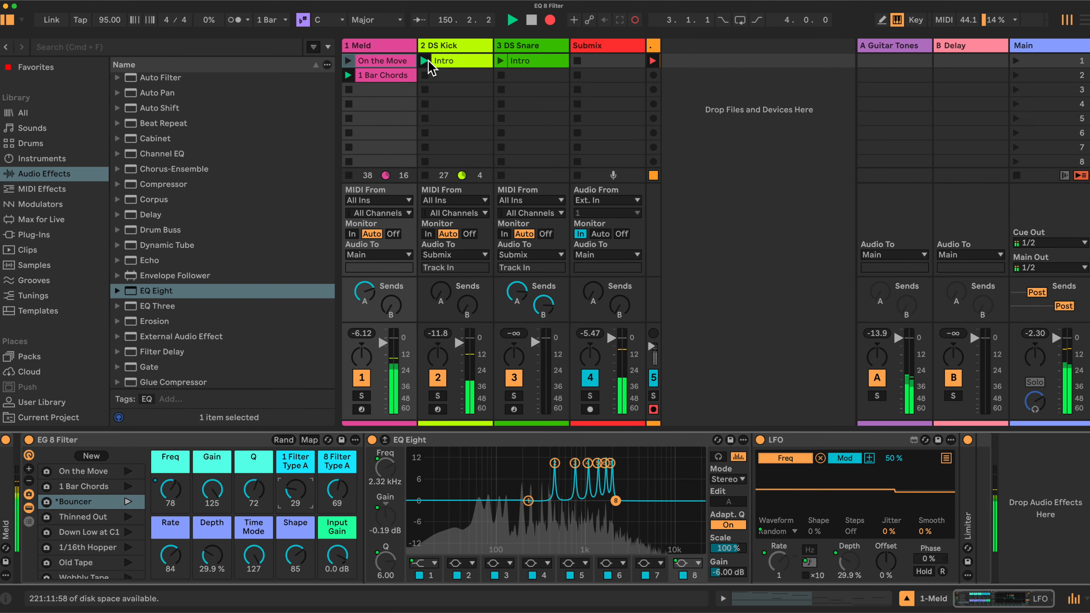
Deactivate the DS Kick track and set the Meld rack's Depth and Rate macros to 0
{"action": "left_click", "coordinate": [438, 378]}
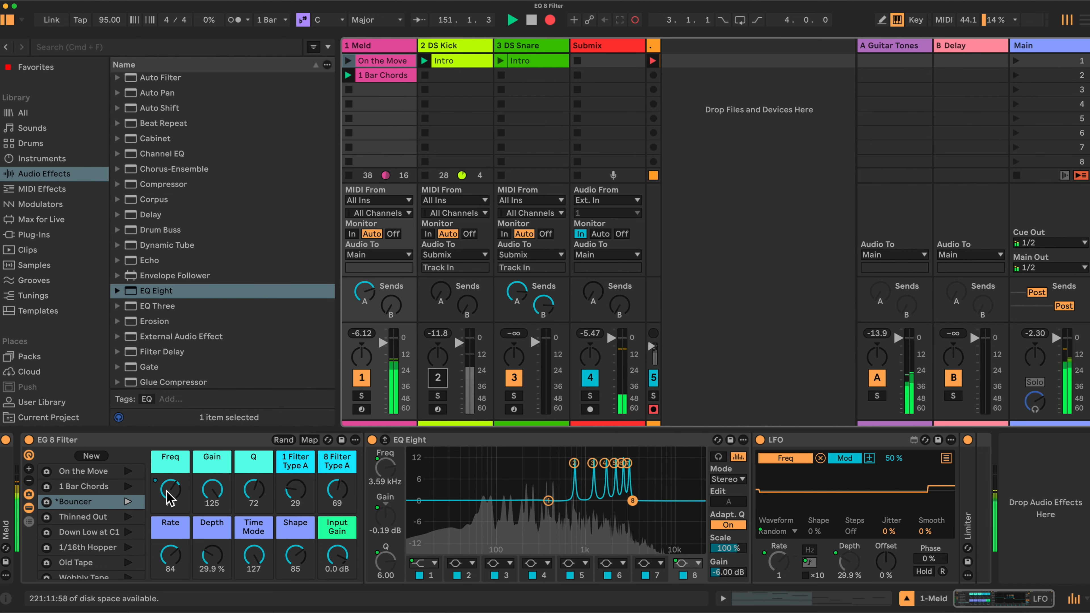
{"action": "left_click_drag", "start_coordinate": [215, 549], "coordinate": [215, 580]}
{"action": "left_click", "coordinate": [166, 549]}
{"action": "left_click_drag", "start_coordinate": [166, 551], "coordinate": [167, 608]}
Sweep the Freq macro down to 40 and up to 125, and set 1 Filter Type A to 55
{"action": "left_click_drag", "start_coordinate": [170, 488], "coordinate": [170, 537]}
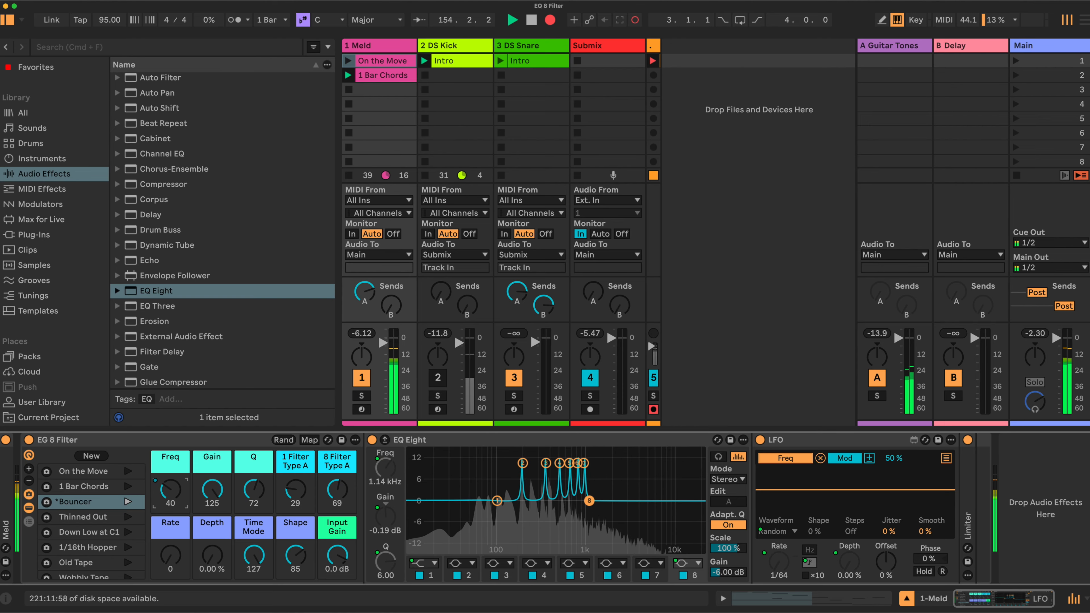
{"action": "left_click_drag", "start_coordinate": [169, 476], "coordinate": [169, 453]}
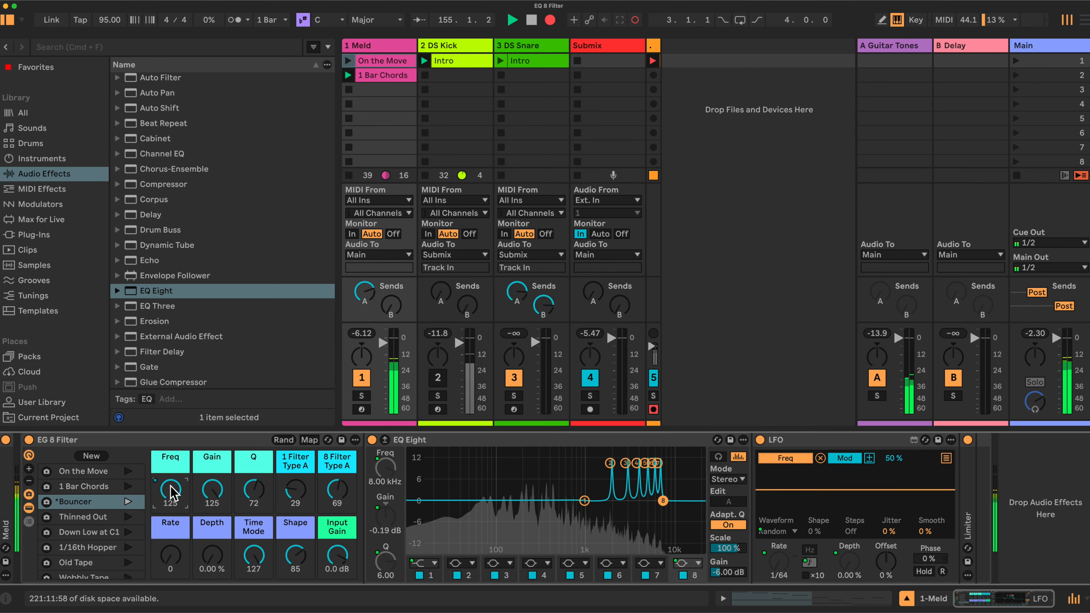
{"action": "left_click_drag", "start_coordinate": [290, 489], "coordinate": [290, 469]}
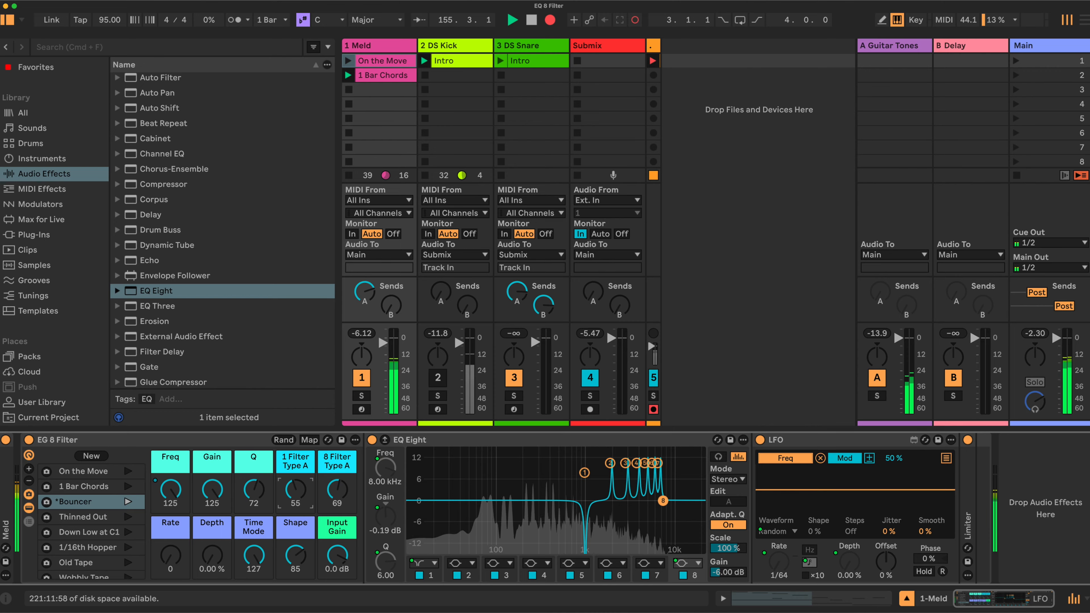
Randomize the rack's macros and open the macro mappings to review the minimum and maximum ranges for EQ Eight and LFO
{"action": "left_click", "coordinate": [289, 439]}
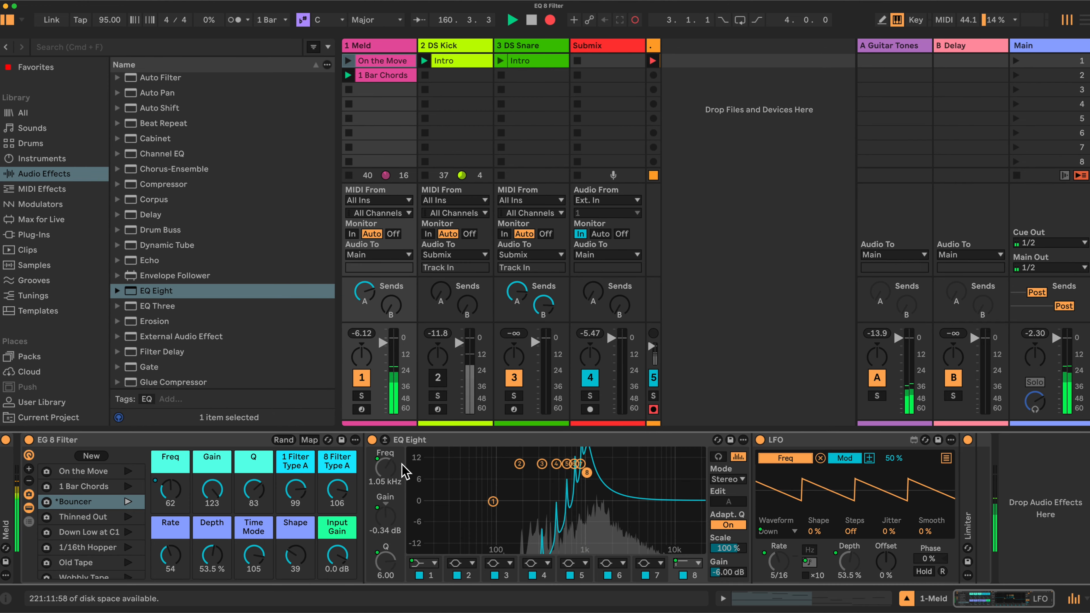
{"action": "left_click", "coordinate": [309, 441]}
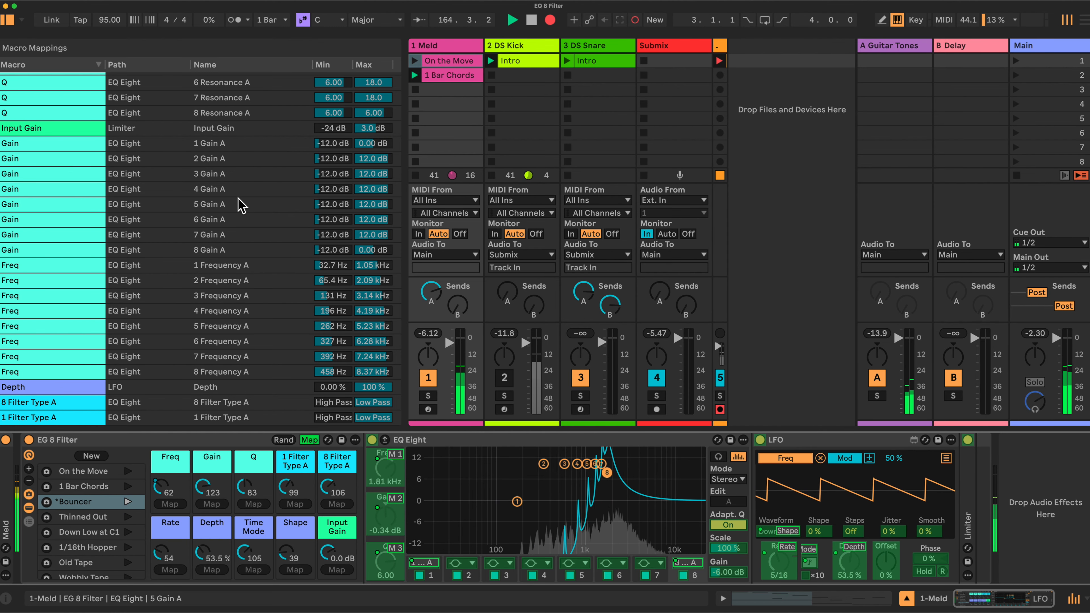
{"action": "scroll", "coordinate": [303, 219], "scroll_direction": "up", "scroll_amount": 5}
{"action": "scroll", "coordinate": [303, 219], "scroll_direction": "up", "scroll_amount": 1}
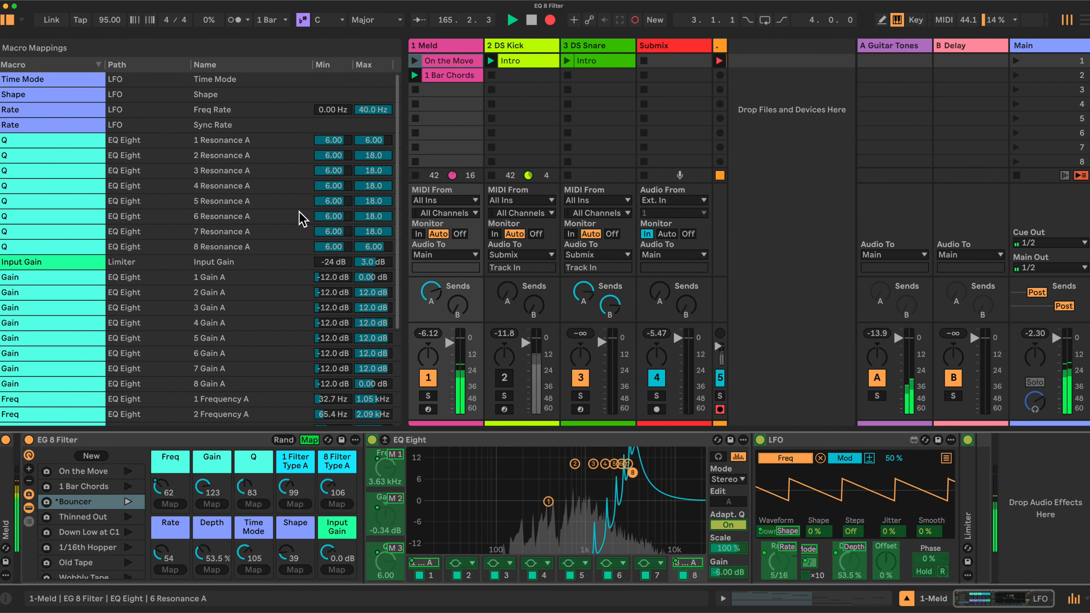
{"action": "scroll", "coordinate": [302, 219], "scroll_direction": "down", "scroll_amount": 1}
{"action": "scroll", "coordinate": [303, 219], "scroll_direction": "down", "scroll_amount": 5}
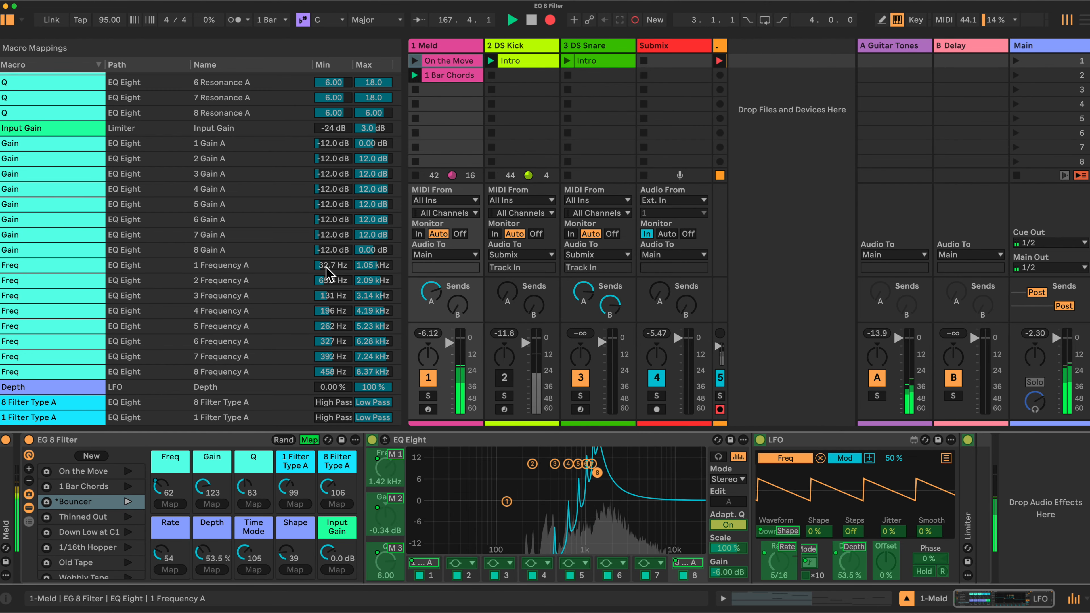
{"action": "left_click_drag", "start_coordinate": [339, 311], "coordinate": [341, 311]}
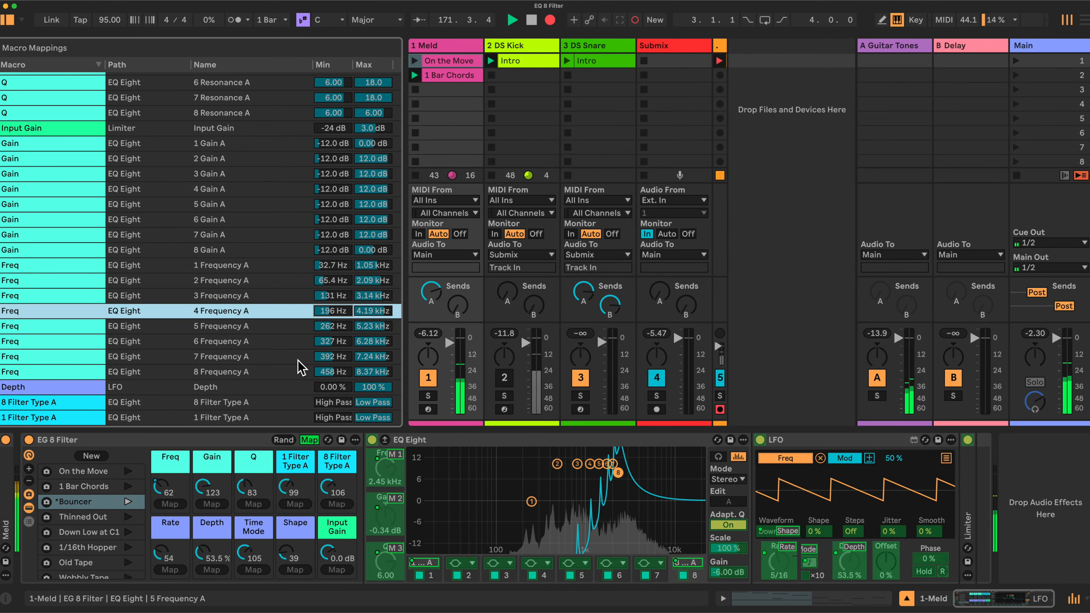
Set the rack macros Depth to 0, Freq to 22, 1 Filter Type A to 127 and 8 Filter Type A to 71
{"action": "left_click", "coordinate": [164, 499]}
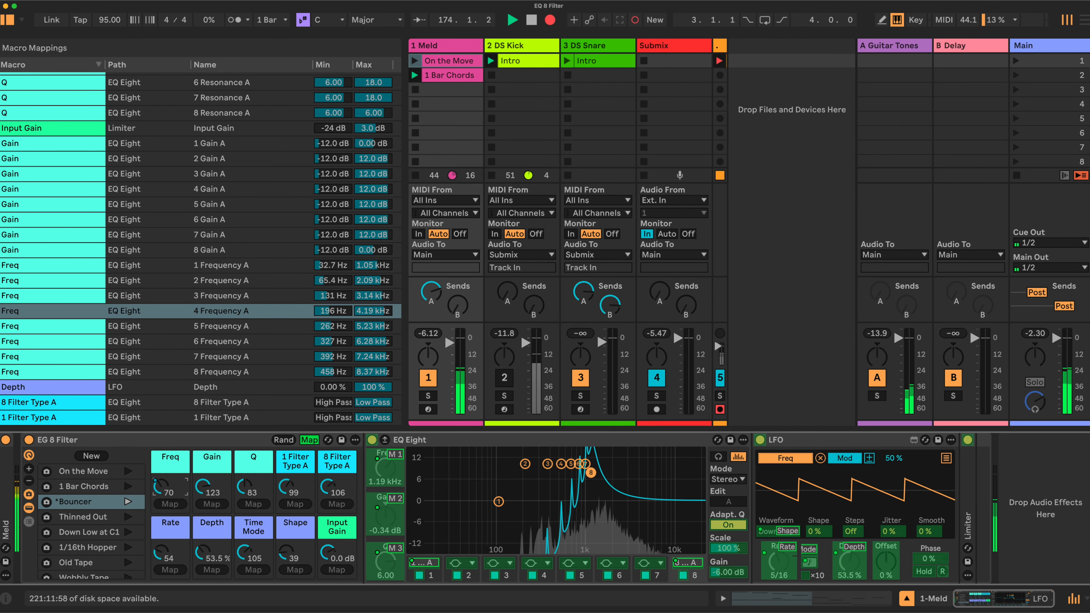
{"action": "left_click_drag", "start_coordinate": [164, 497], "coordinate": [164, 496]}
{"action": "left_click_drag", "start_coordinate": [206, 552], "coordinate": [205, 606]}
{"action": "left_click_drag", "start_coordinate": [171, 499], "coordinate": [171, 530]}
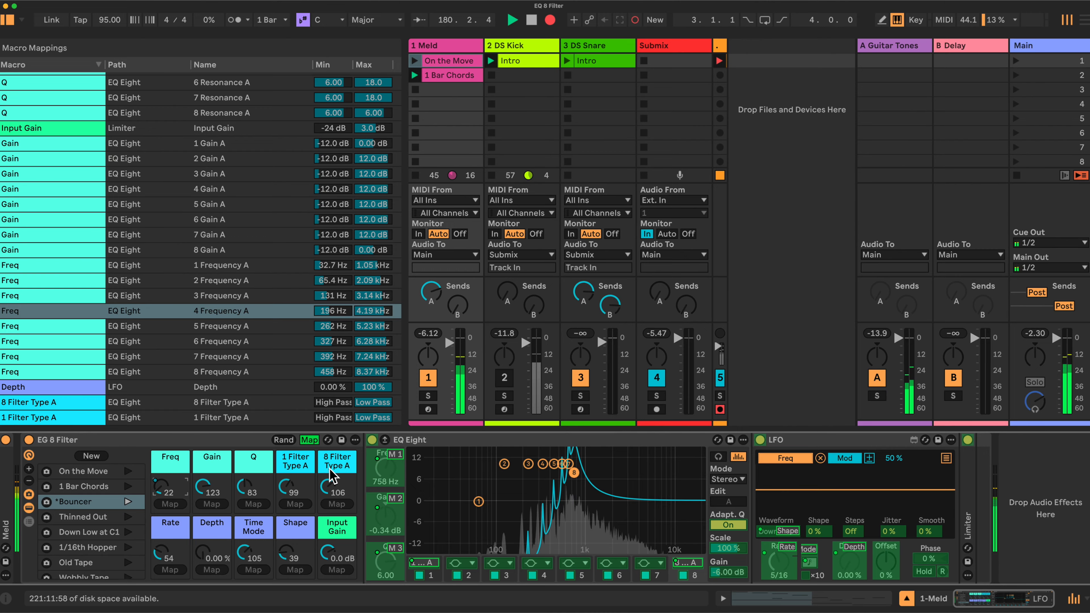
{"action": "left_click_drag", "start_coordinate": [297, 490], "coordinate": [337, 504]}
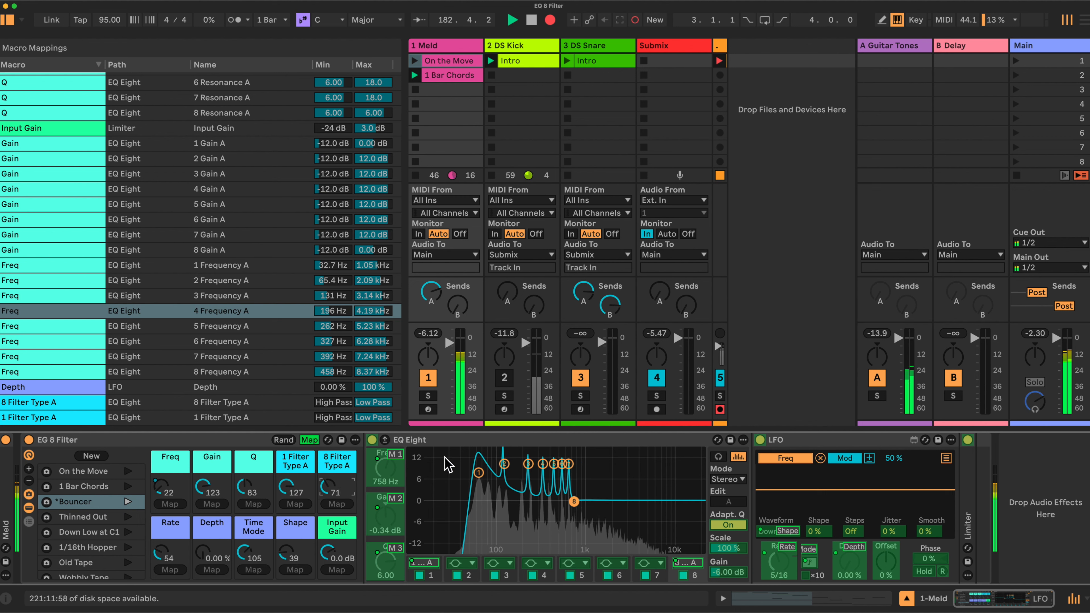
Set the Gain macro to 127 and sweep the Freq macro, leaving it at 64
{"action": "left_click_drag", "start_coordinate": [167, 491], "coordinate": [167, 479]}
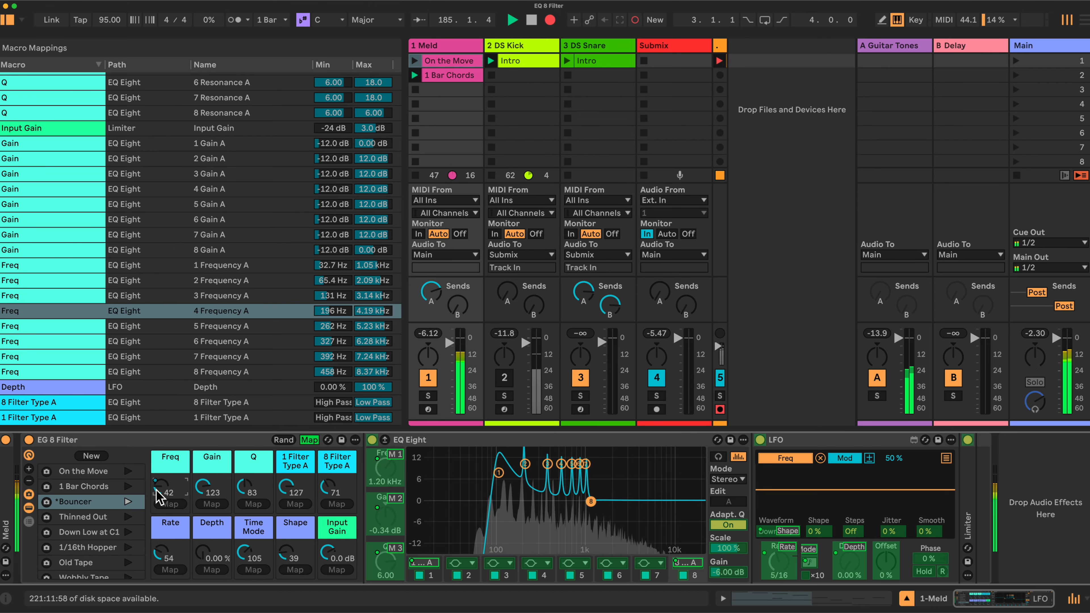
{"action": "left_click_drag", "start_coordinate": [212, 488], "coordinate": [212, 522]}
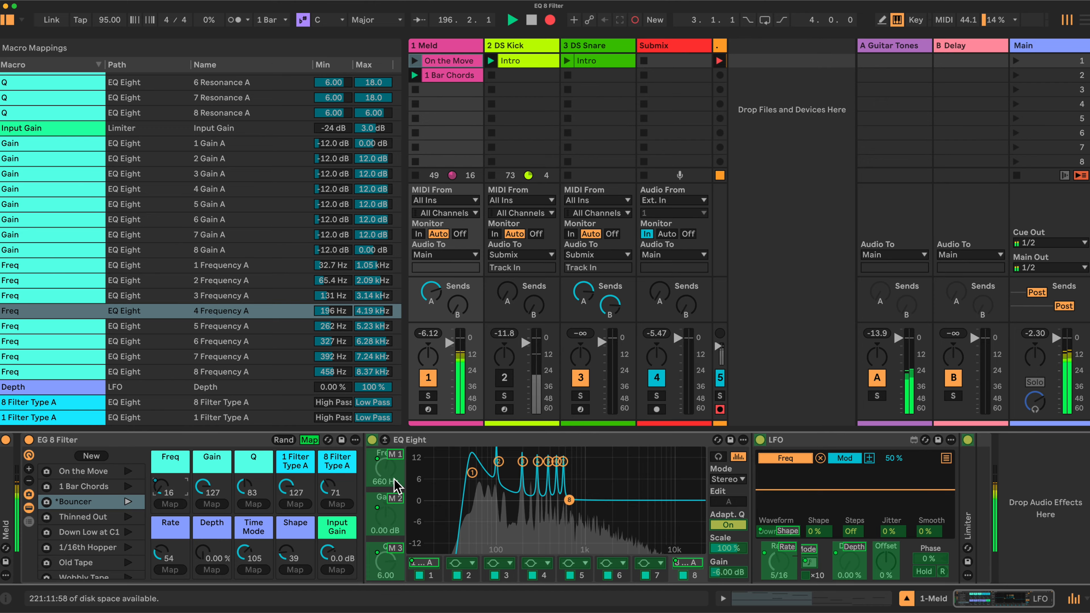
{"action": "left_click_drag", "start_coordinate": [169, 489], "coordinate": [170, 481]}
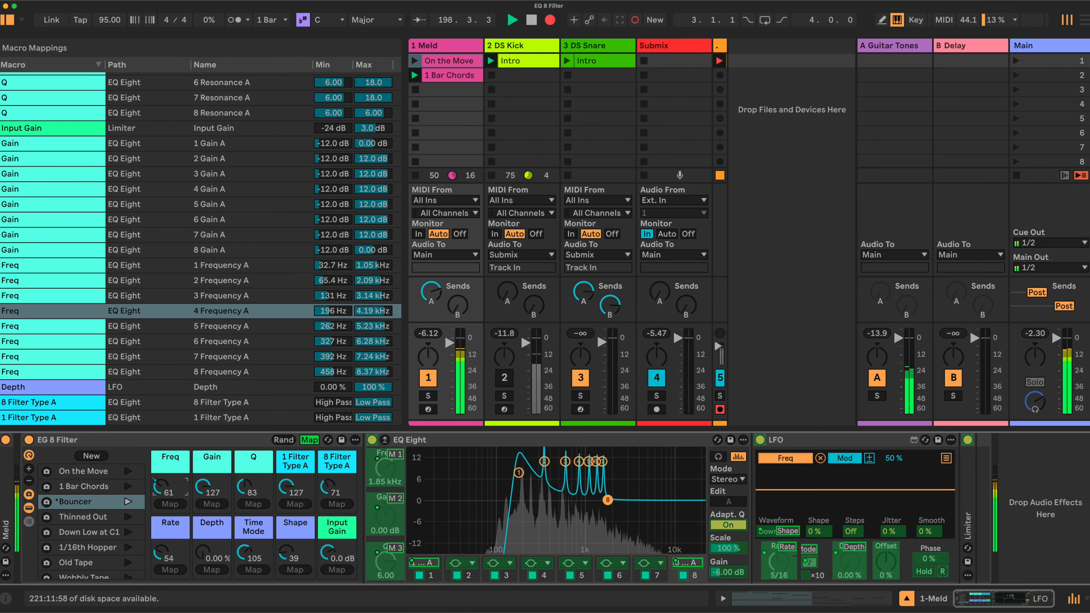
{"action": "left_click_drag", "start_coordinate": [169, 481], "coordinate": [170, 479]}
Set the LFO macros Depth to 27.6 %, Shape to 0 and Rate to 127
{"action": "left_click_drag", "start_coordinate": [203, 554], "coordinate": [203, 544]}
{"action": "left_click_drag", "start_coordinate": [287, 551], "coordinate": [287, 567]}
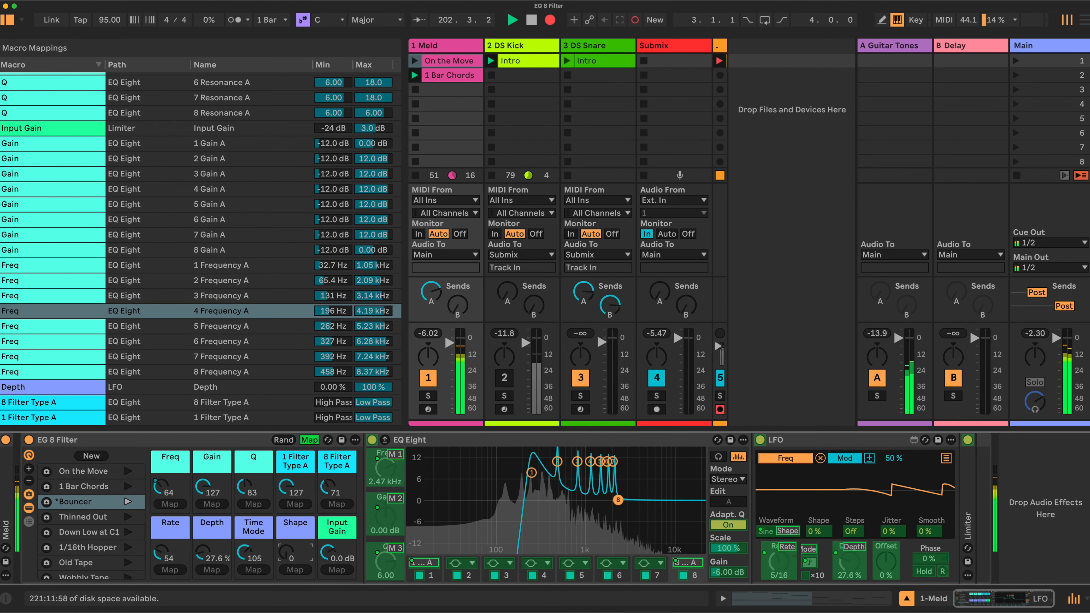
{"action": "left_click_drag", "start_coordinate": [167, 552], "coordinate": [167, 513]}
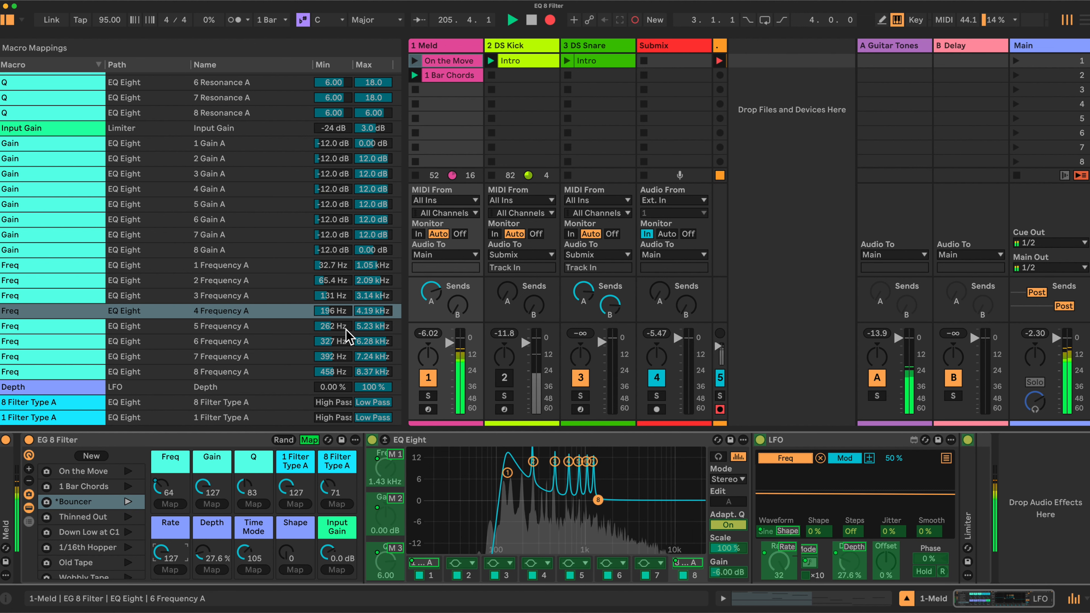
Review the rack's full list of macro mappings once more and leave mapping mode
{"action": "left_click", "coordinate": [317, 440]}
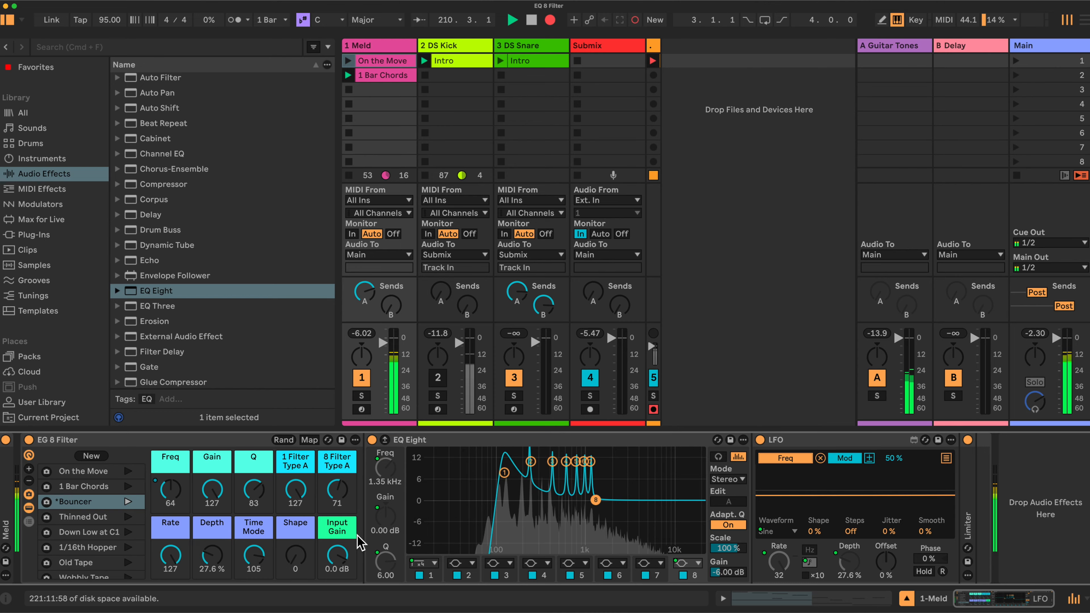
{"action": "left_click", "coordinate": [309, 440]}
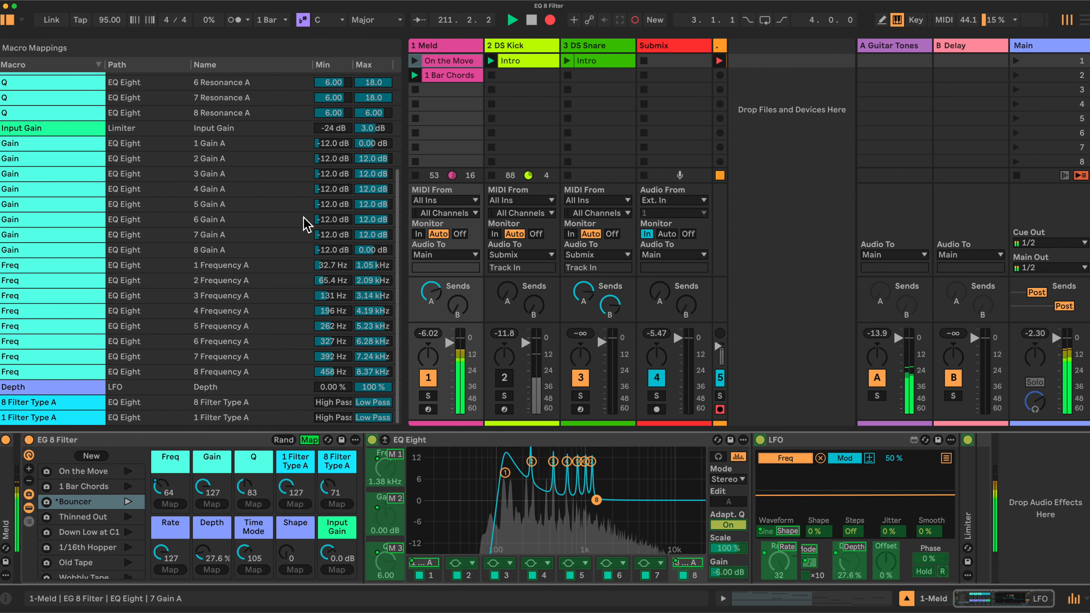
{"action": "scroll", "coordinate": [298, 309], "scroll_direction": "up", "scroll_amount": 5}
{"action": "scroll", "coordinate": [299, 292], "scroll_direction": "down", "scroll_amount": 5}
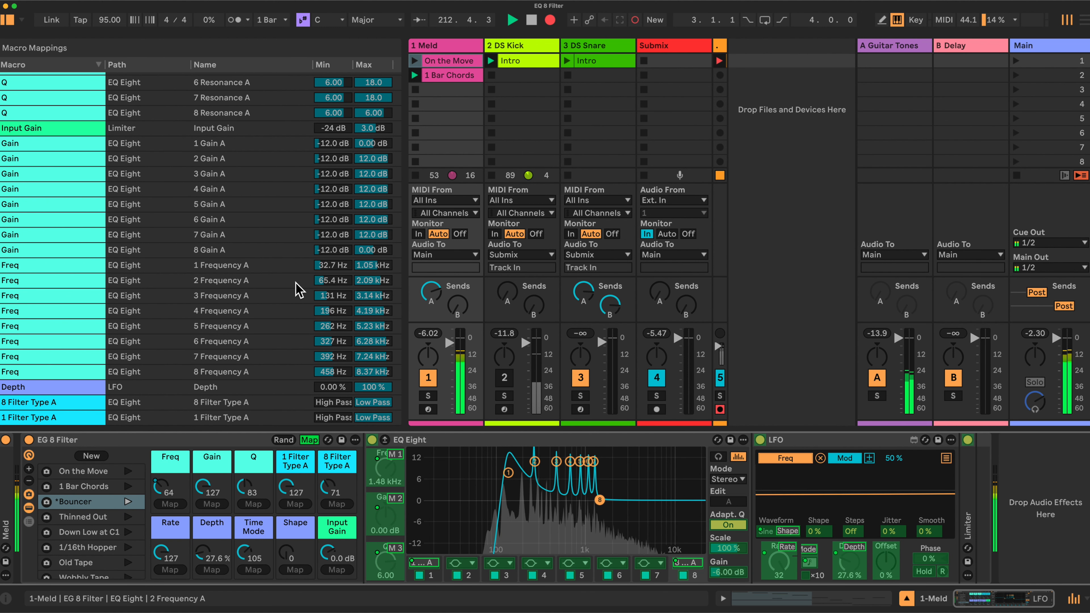
{"action": "left_click", "coordinate": [309, 441]}
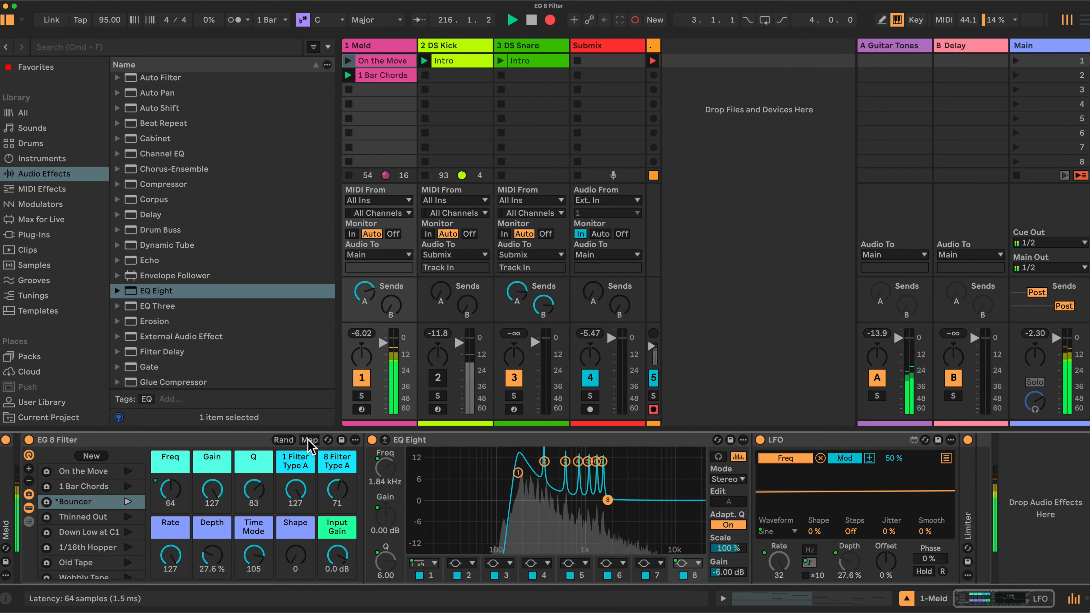
Turn the Time Mode macro down and readjust the rack's Depth and Rate macros
{"action": "left_click_drag", "start_coordinate": [213, 564], "coordinate": [175, 568]}
{"action": "left_click_drag", "start_coordinate": [261, 558], "coordinate": [261, 608]}
{"action": "mouse_move", "coordinate": [170, 556]}
{"action": "left_mouse_down"}
{"action": "mouse_move", "coordinate": [170, 612]}
{"action": "mouse_move", "coordinate": [173, 562]}
{"action": "mouse_move", "coordinate": [173, 573]}
{"action": "left_mouse_up"}
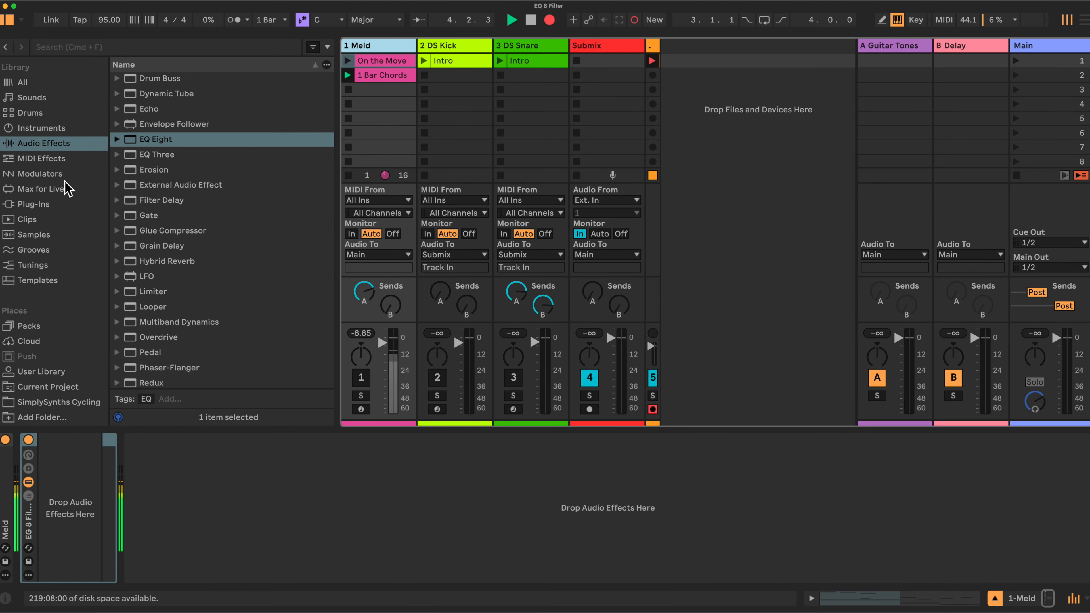
Locate and select Audio Effect Rack among the audio effects in the browser
{"action": "left_click", "coordinate": [45, 143]}
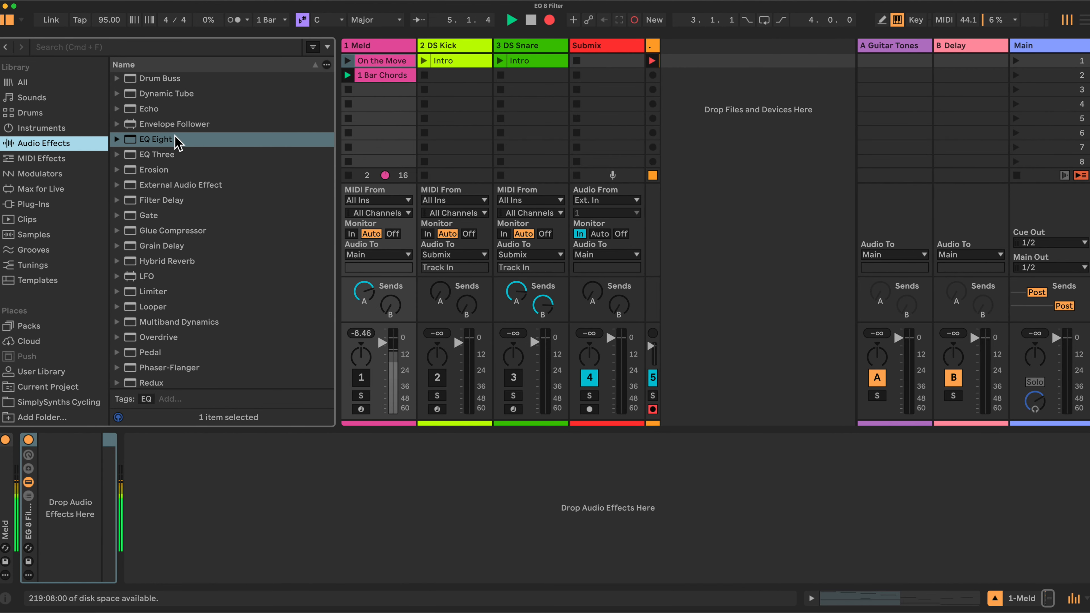
{"action": "scroll", "coordinate": [172, 148], "scroll_direction": "up", "scroll_amount": 5}
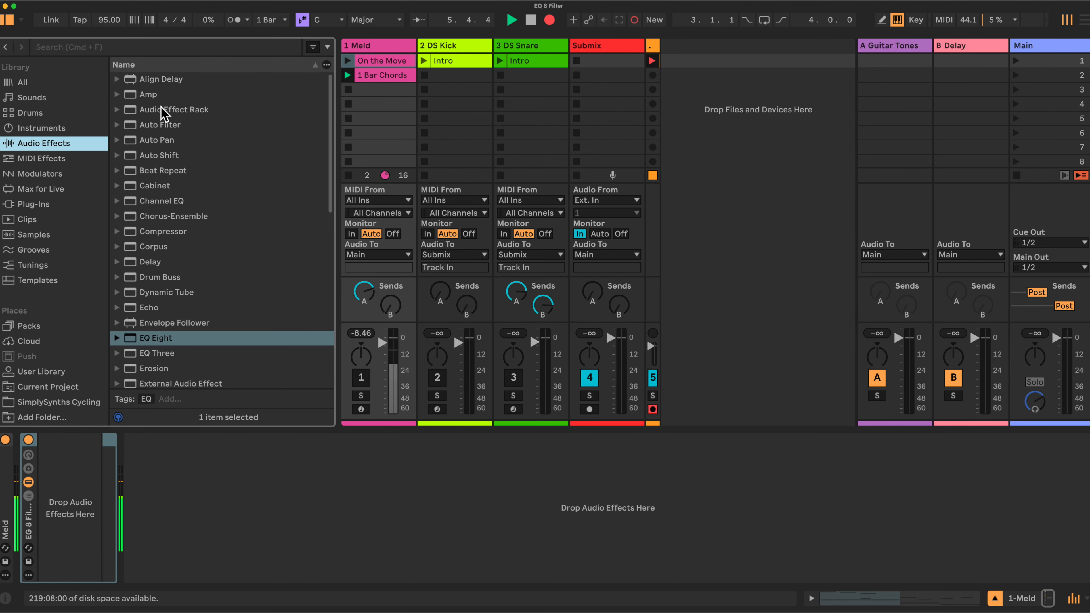
{"action": "left_click", "coordinate": [163, 110]}
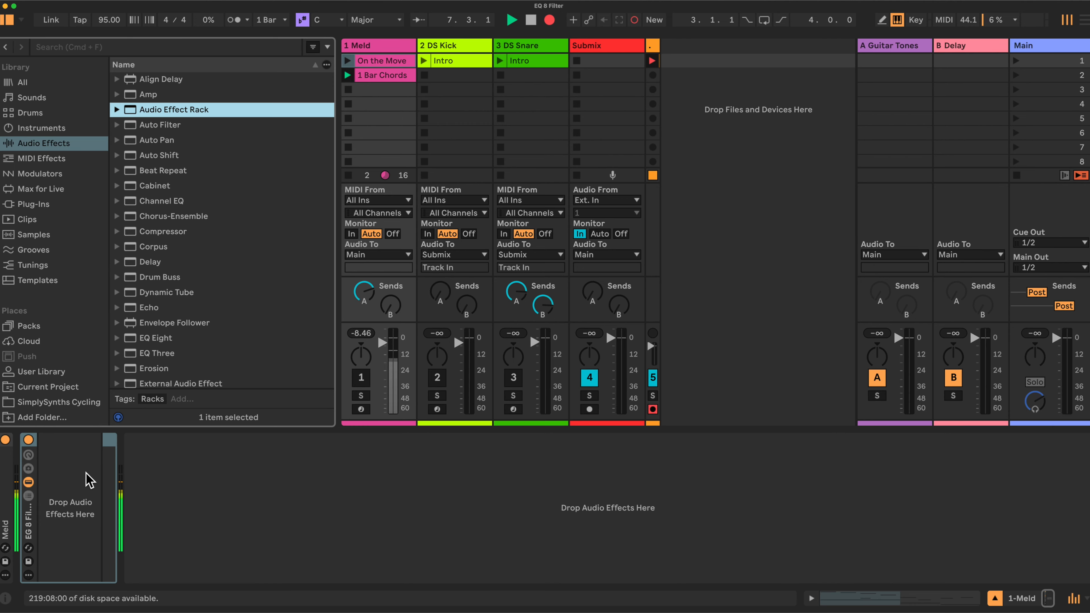
Show the macro controls of the EG 8 Filter rack and expand them to ten macros
{"action": "left_click", "coordinate": [30, 456]}
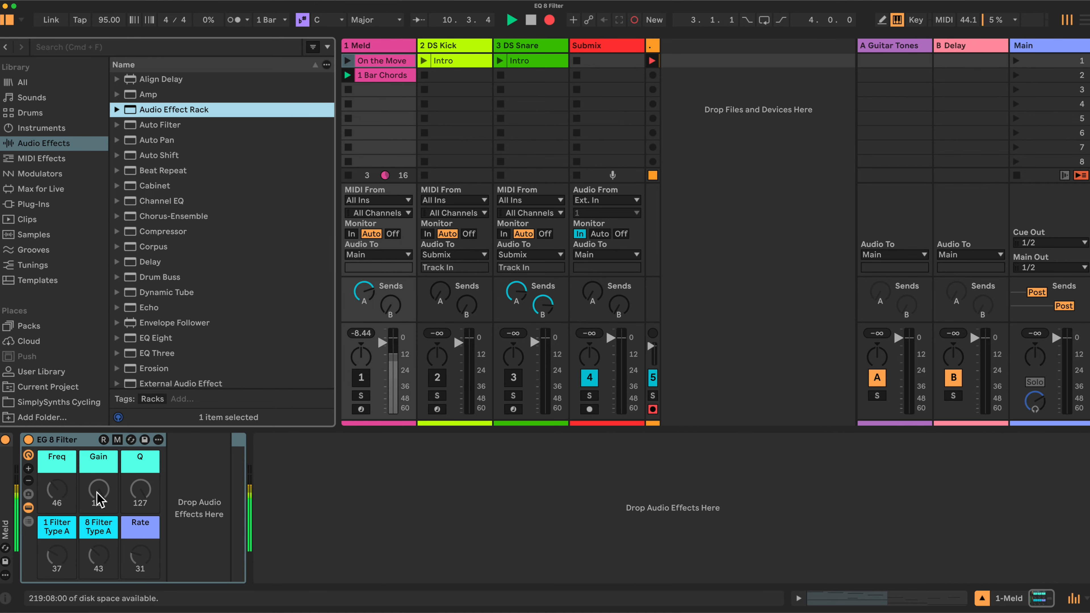
{"action": "left_click", "coordinate": [28, 470]}
{"action": "left_click", "coordinate": [29, 469]}
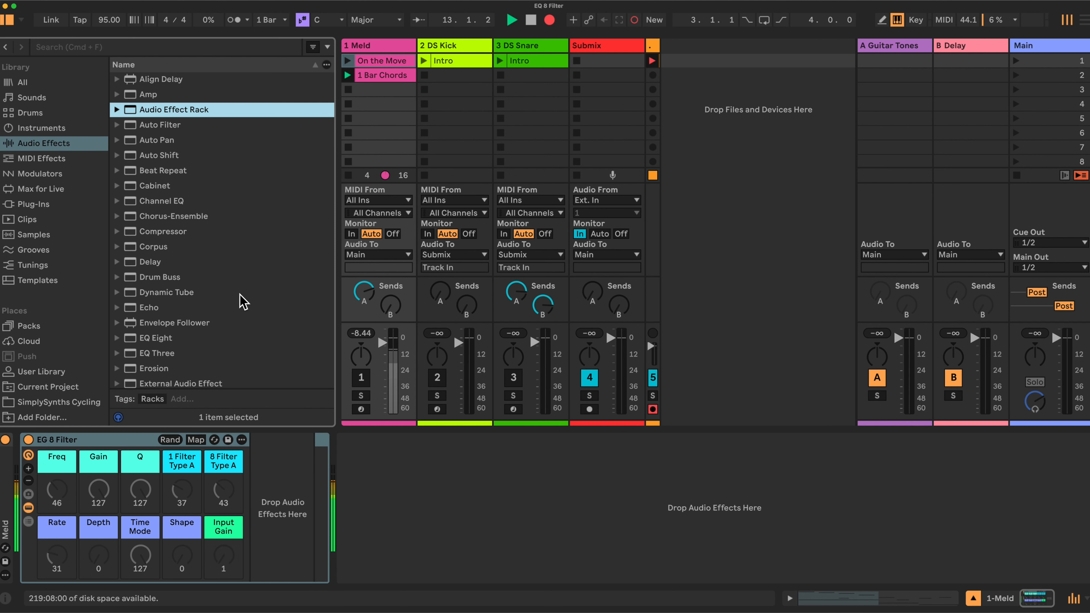
Add an EQ Eight from the audio effects inside the EG 8 Filter rack
{"action": "scroll", "coordinate": [241, 303], "scroll_direction": "down", "scroll_amount": 2}
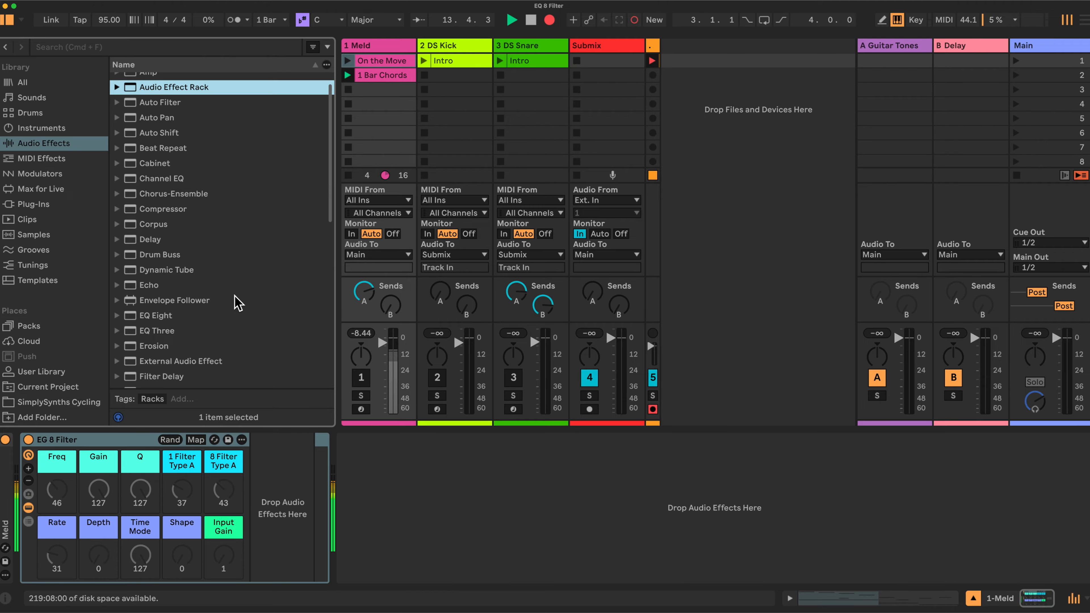
{"action": "scroll", "coordinate": [233, 304], "scroll_direction": "down", "scroll_amount": 4}
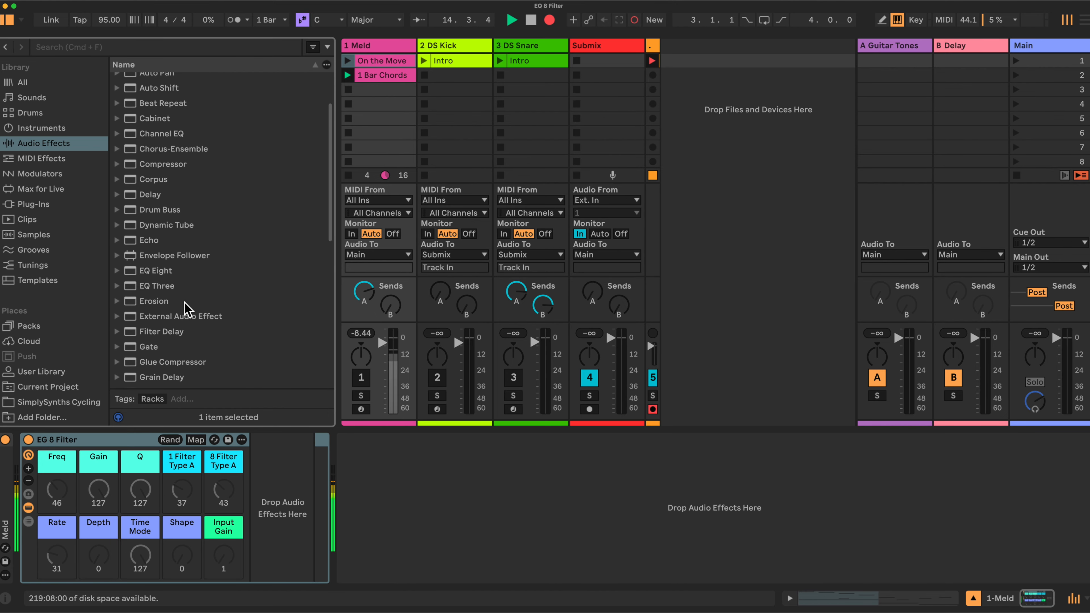
{"action": "left_click", "coordinate": [145, 271]}
{"action": "left_click_drag", "start_coordinate": [145, 277], "coordinate": [267, 476]}
Add an LFO device directly after EQ Eight in the rack
{"action": "scroll", "coordinate": [242, 350], "scroll_direction": "down", "scroll_amount": 5}
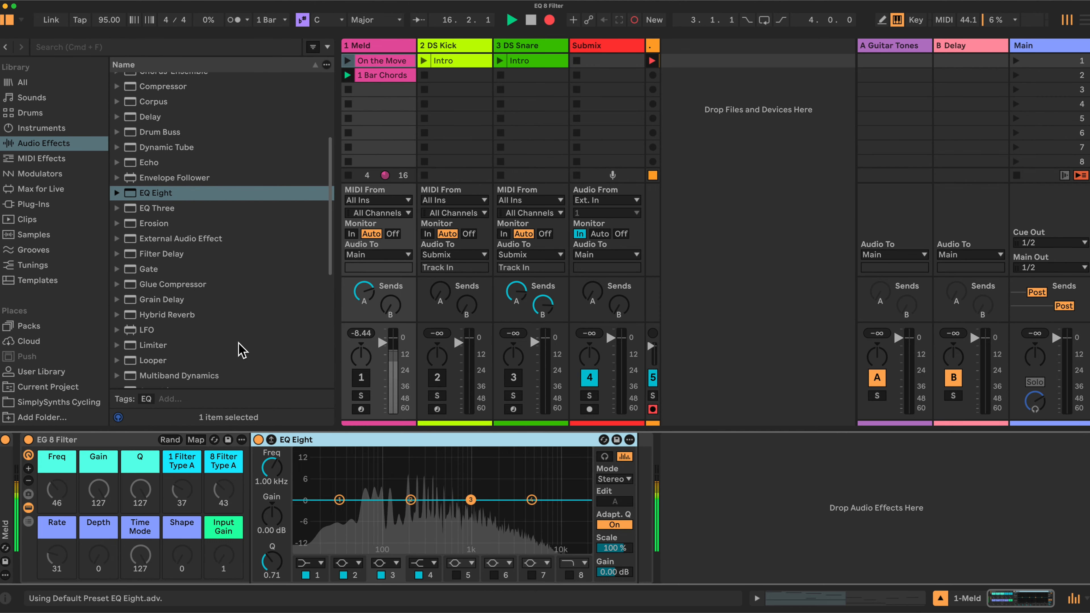
{"action": "left_click", "coordinate": [131, 331]}
{"action": "mouse_move", "coordinate": [131, 337]}
{"action": "left_mouse_down"}
{"action": "mouse_move", "coordinate": [638, 477]}
{"action": "mouse_move", "coordinate": [643, 492]}
{"action": "left_mouse_up"}
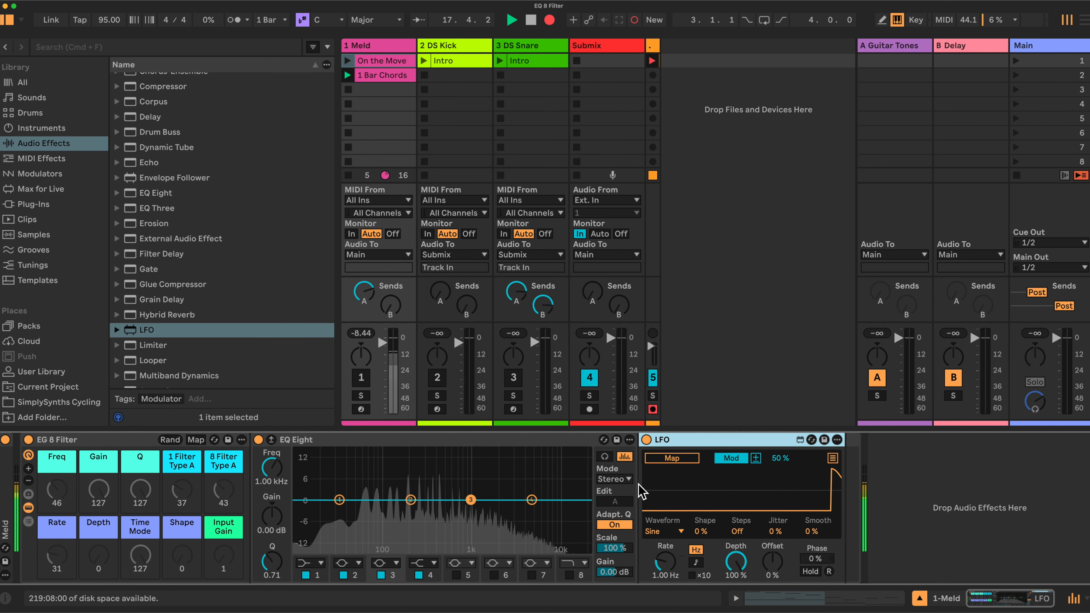
Add a Limiter after the LFO in the rack and set EQ Eight's output gain to -6 dB
{"action": "left_click_drag", "start_coordinate": [122, 345], "coordinate": [845, 500]}
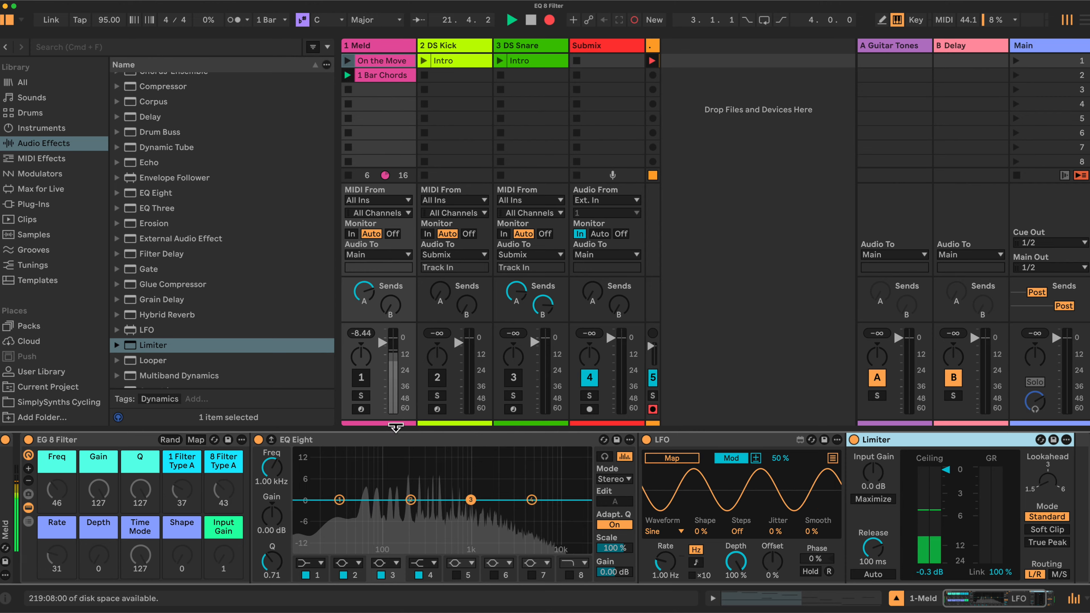
{"action": "left_click", "coordinate": [612, 572]}
{"action": "type", "text": "-"}
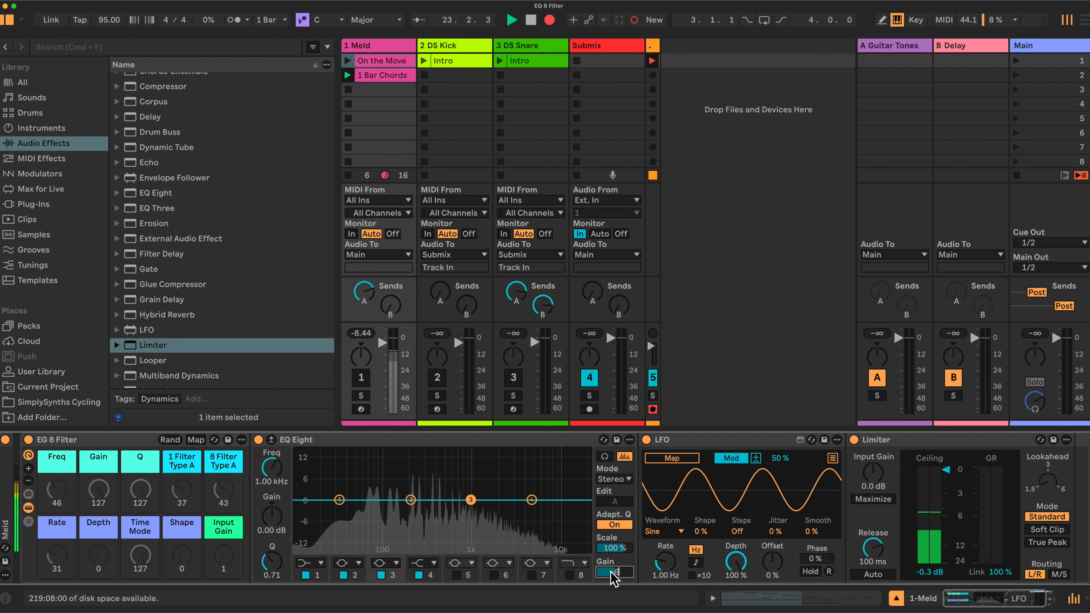
{"action": "type", "text": "6"}
{"action": "key", "text": "Return"}
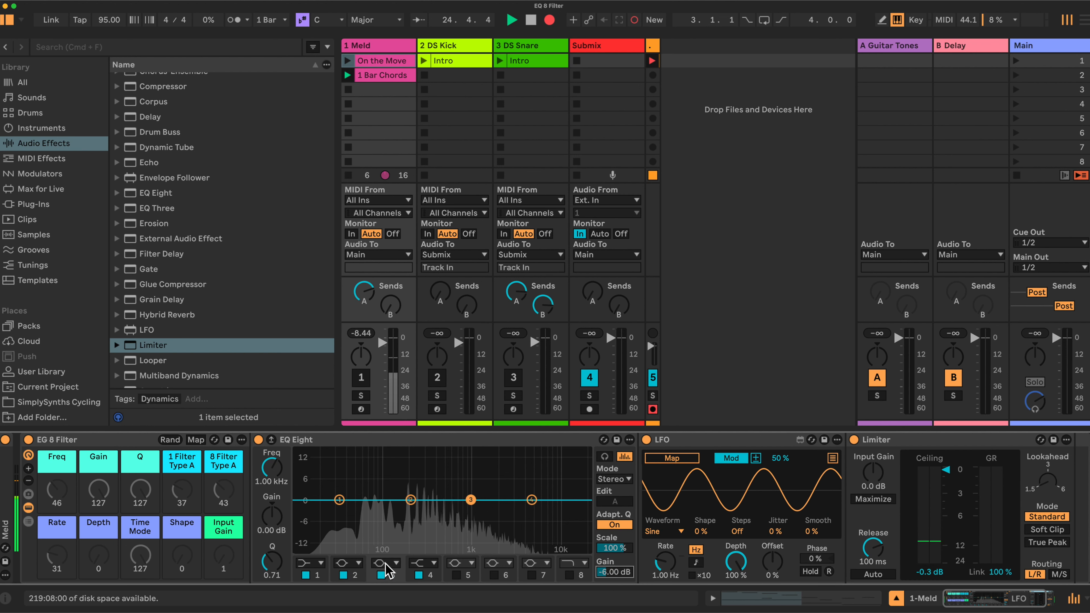
Change the filter types of EQ Eight bands 1, 4 and 8 to bell
{"action": "left_click", "coordinate": [312, 563]}
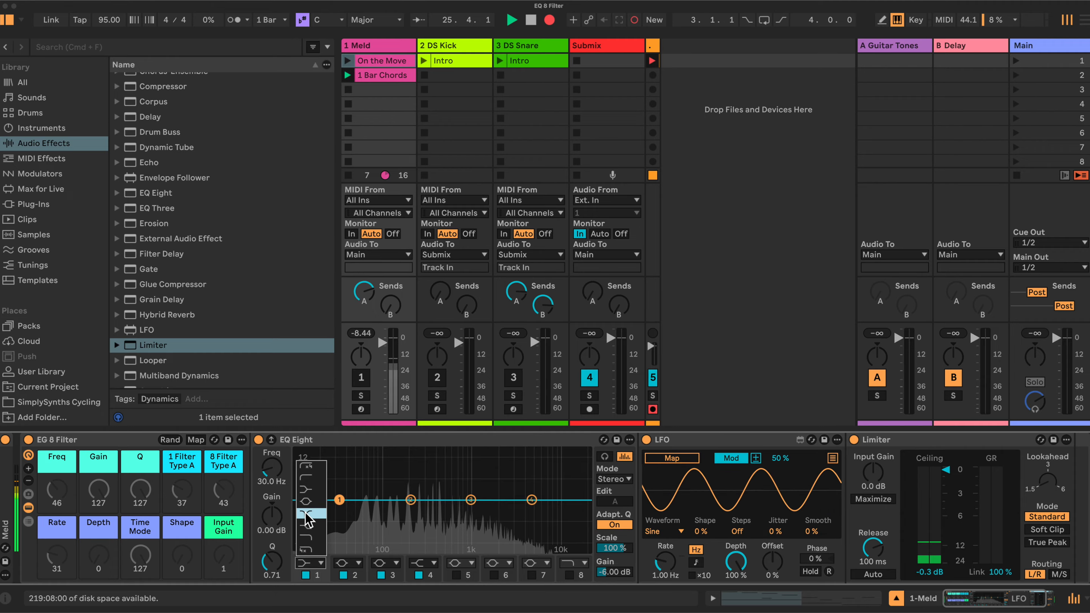
{"action": "left_click", "coordinate": [307, 502]}
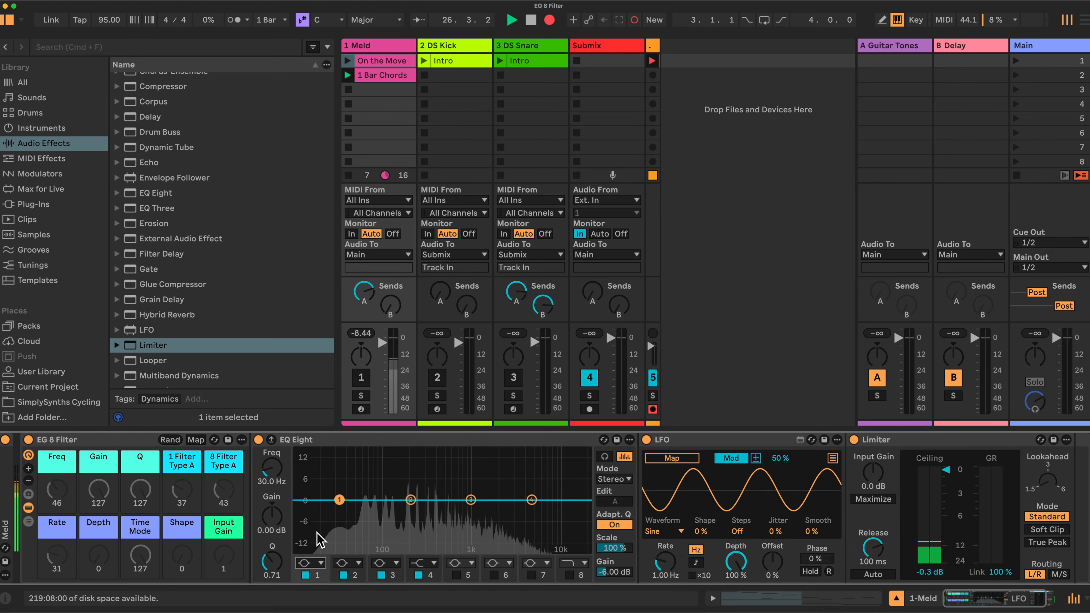
{"action": "left_click", "coordinate": [435, 564]}
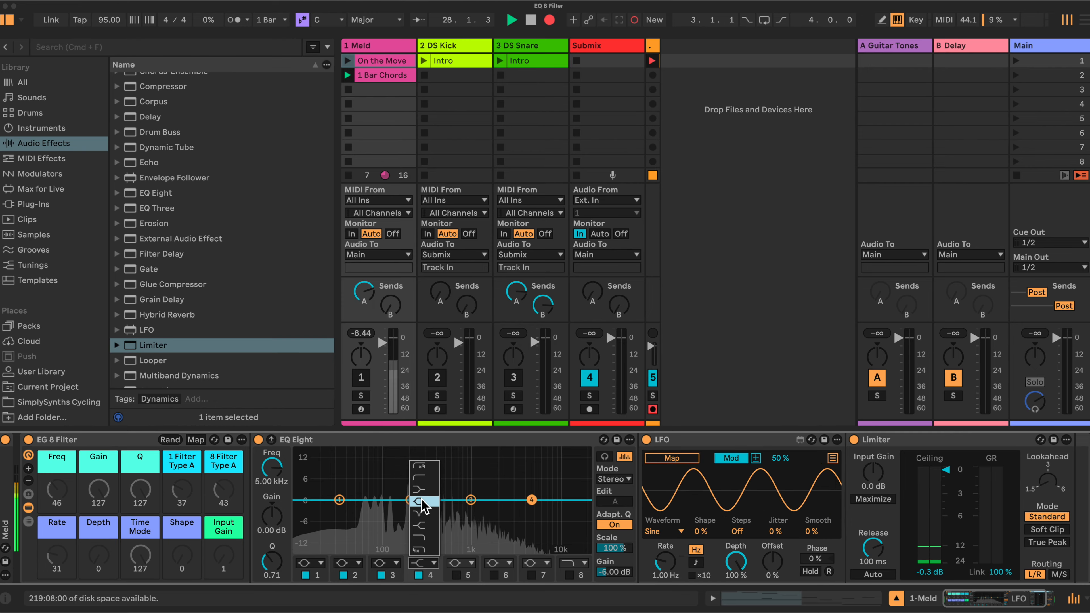
{"action": "left_click", "coordinate": [574, 563]}
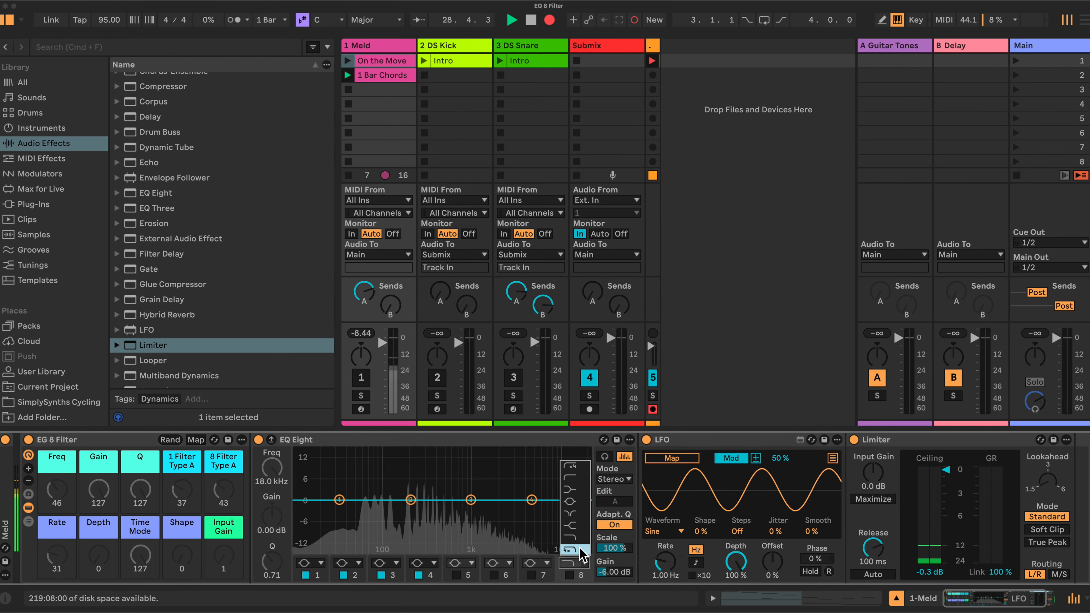
{"action": "left_click", "coordinate": [577, 502]}
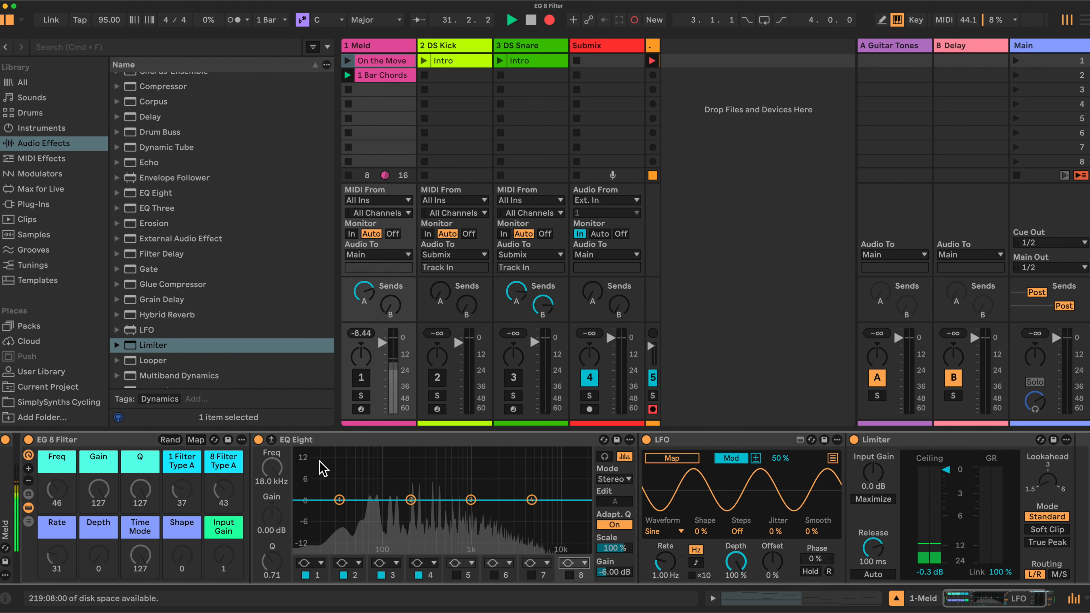
Map the Limiter's Input Gain to the Input Gain macro and turn that macro down to -24 dB
{"action": "left_click", "coordinate": [196, 439]}
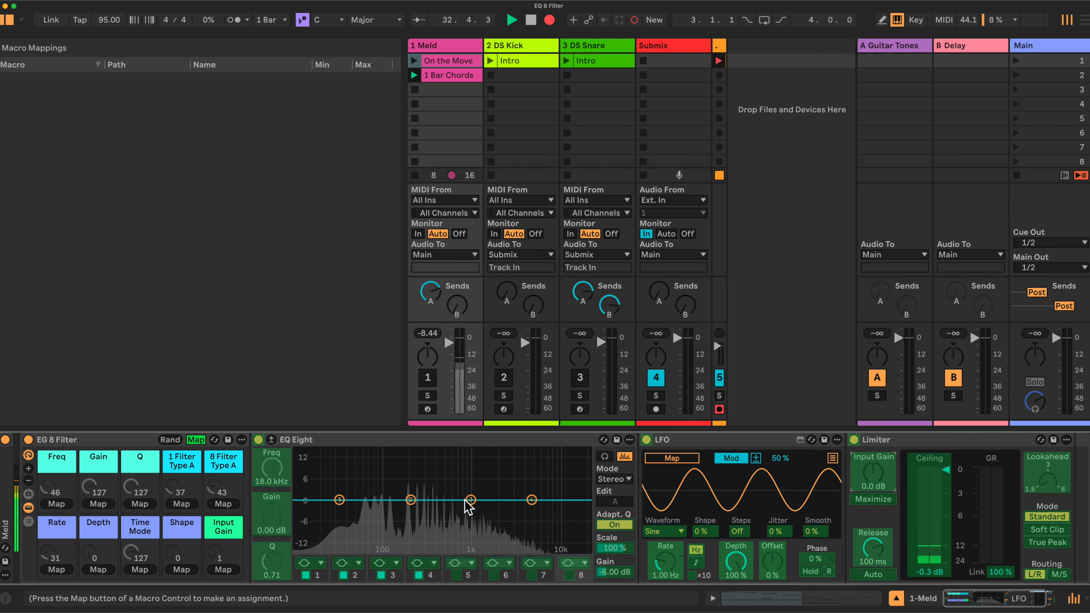
{"action": "left_click", "coordinate": [224, 569]}
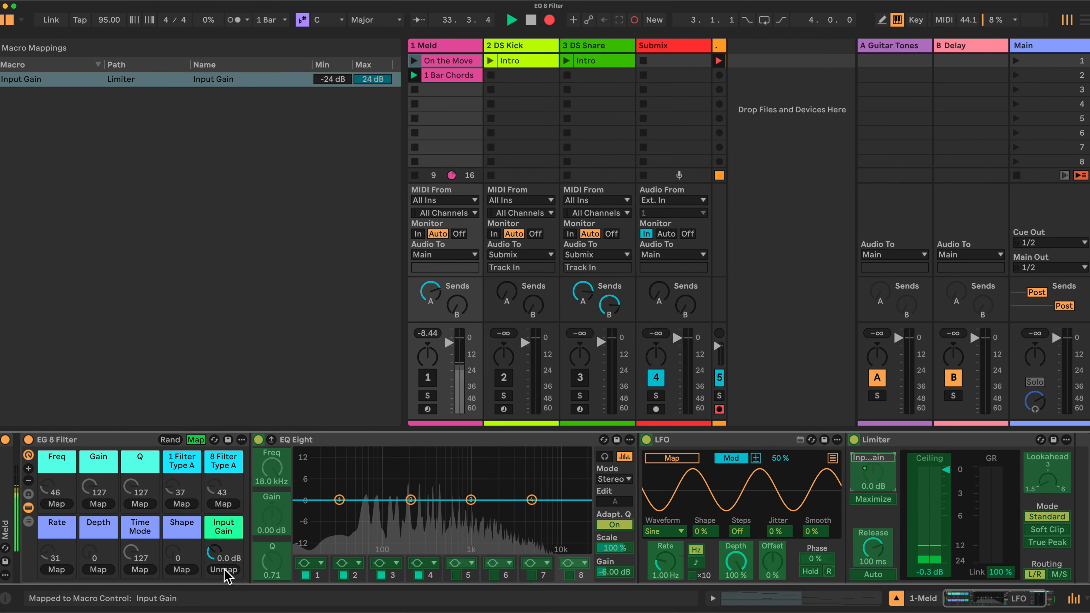
{"action": "left_click_drag", "start_coordinate": [214, 554], "coordinate": [214, 592]}
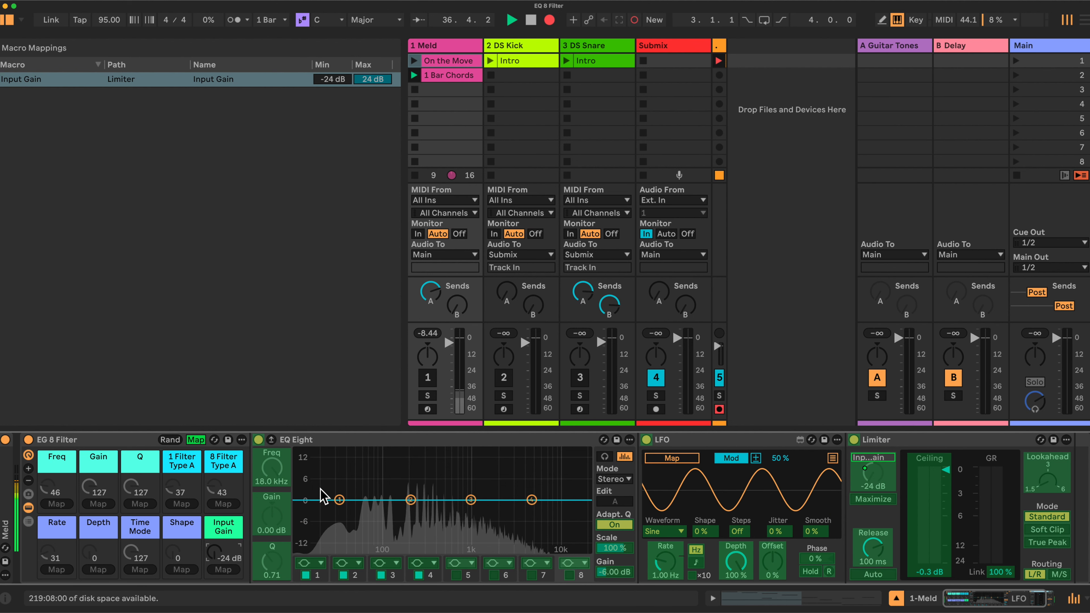
Map the LFO's frequency rate to the Rate macro and its depth to the Depth macro
{"action": "left_click", "coordinate": [668, 568]}
{"action": "left_click", "coordinate": [56, 570]}
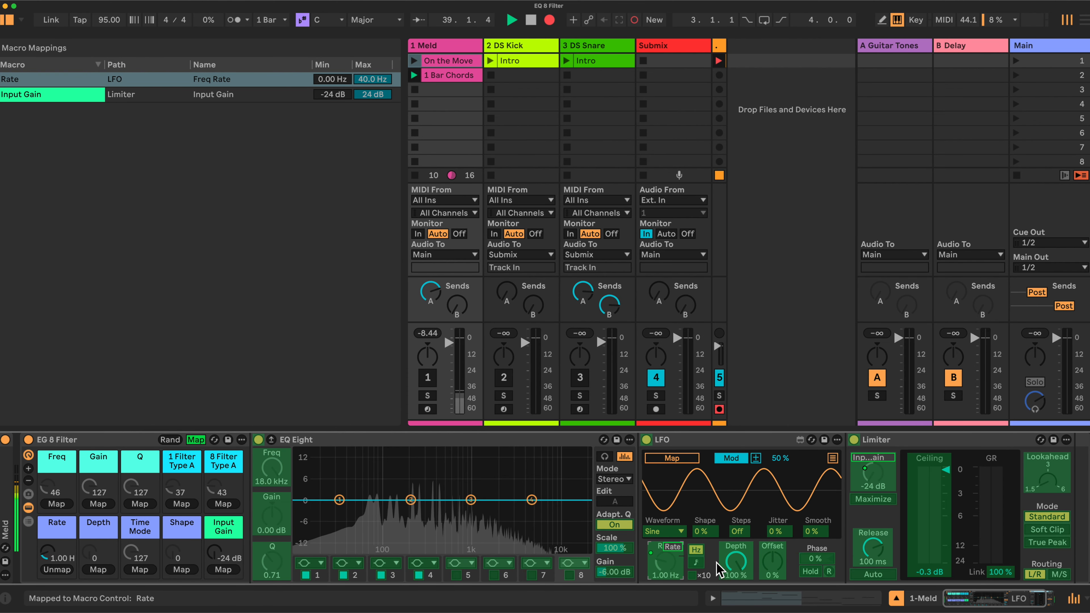
{"action": "left_click", "coordinate": [740, 561]}
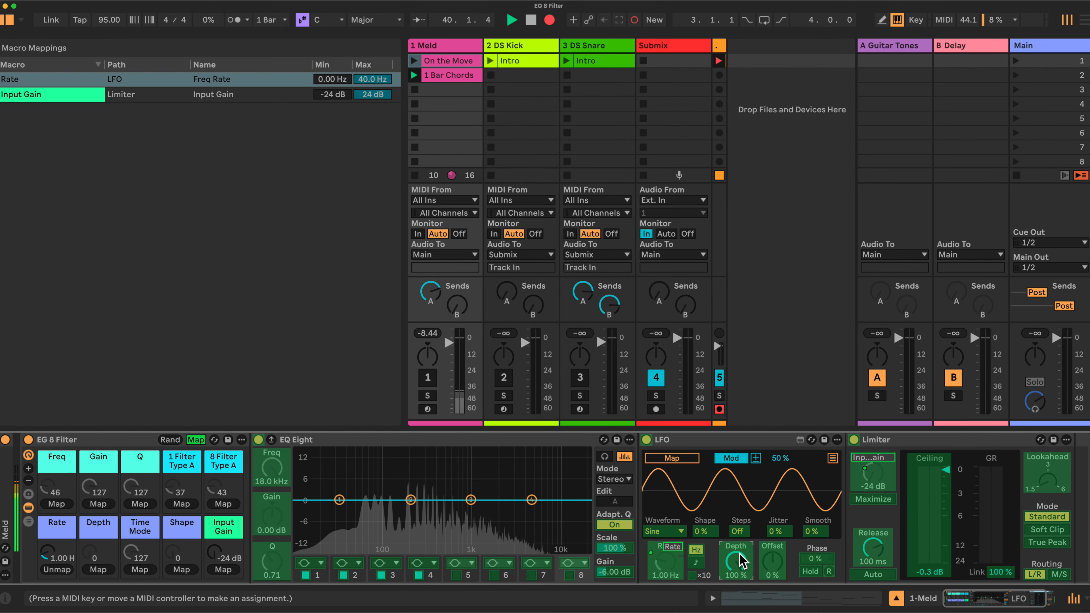
{"action": "left_click", "coordinate": [98, 570]}
Map the LFO's Hz/sync switch to the Time Mode macro and its waveform to the Shape macro, and leave mapping mode
{"action": "left_click", "coordinate": [696, 554]}
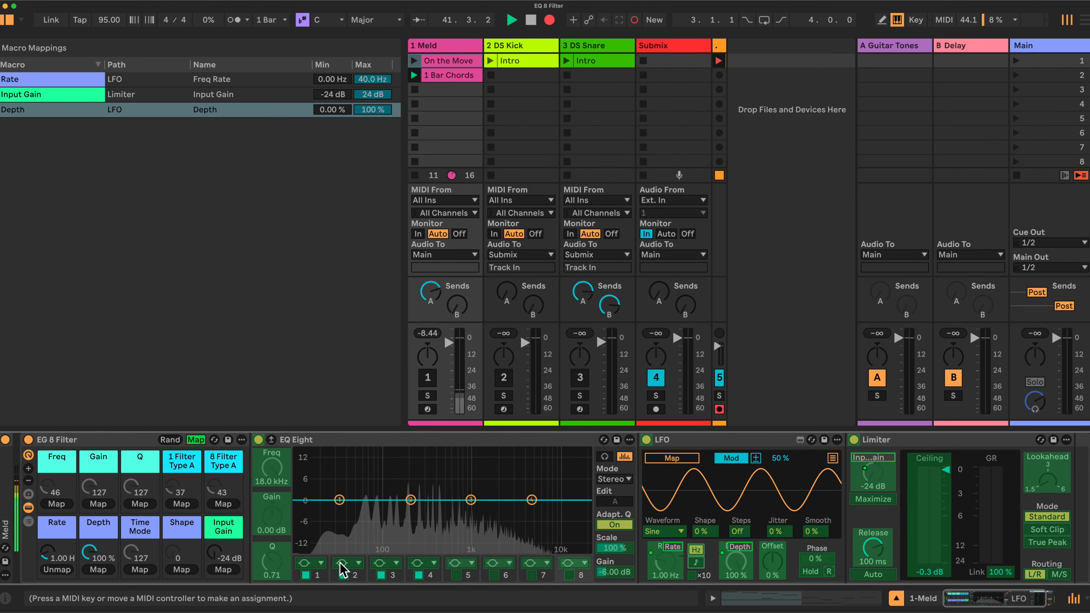
{"action": "left_click", "coordinate": [147, 569]}
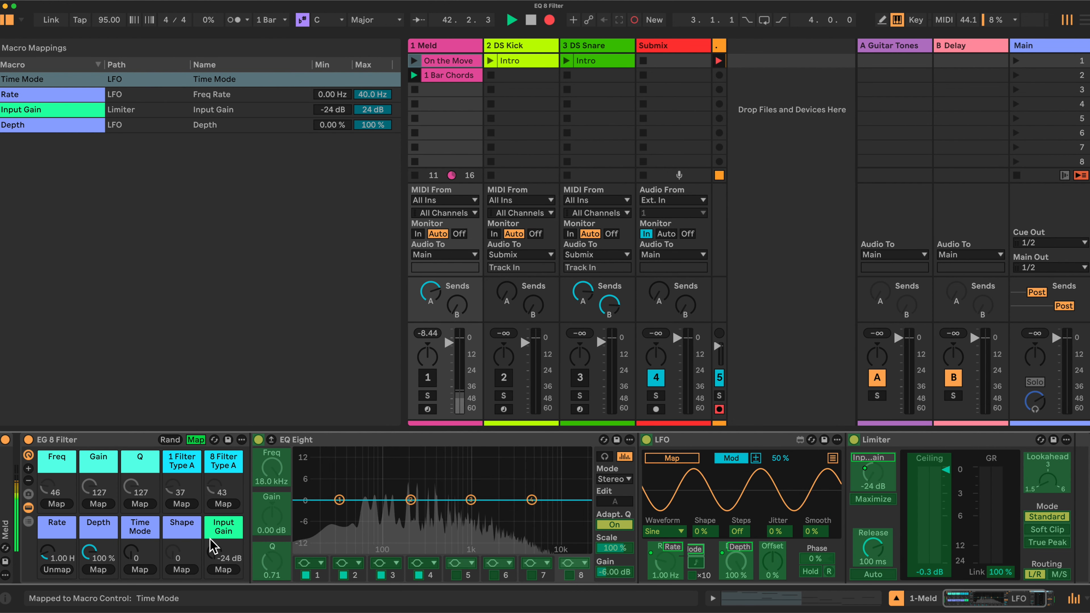
{"action": "left_click", "coordinate": [661, 531]}
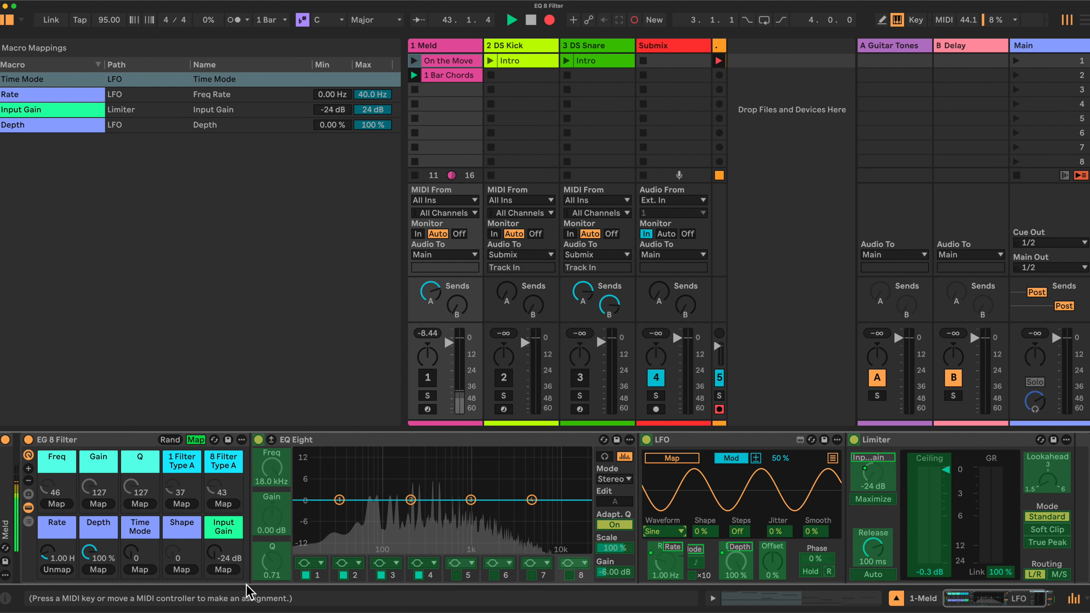
{"action": "left_click", "coordinate": [182, 570]}
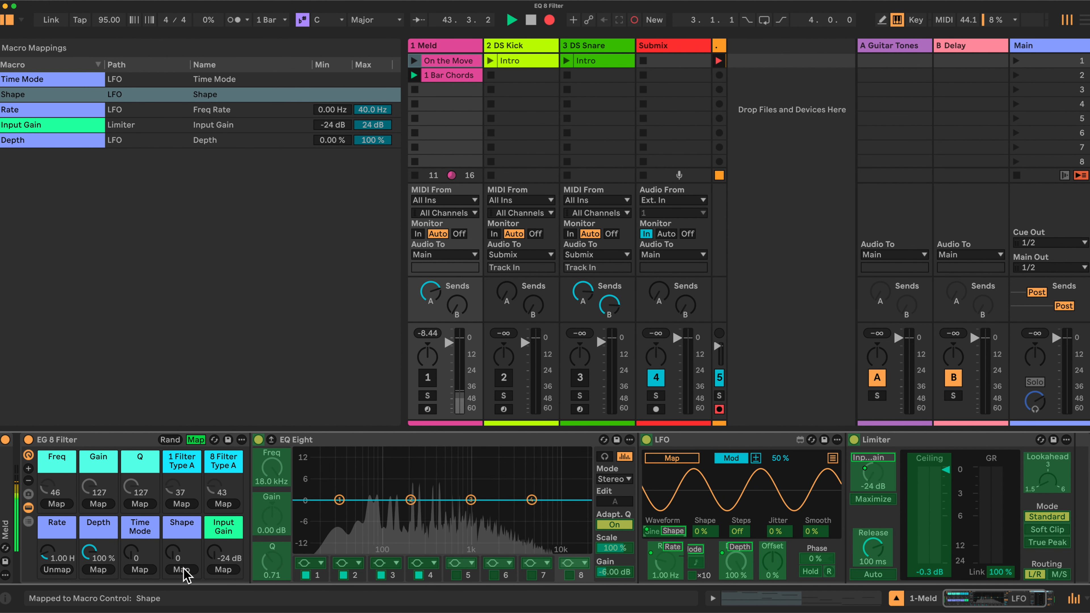
{"action": "left_click", "coordinate": [196, 440]}
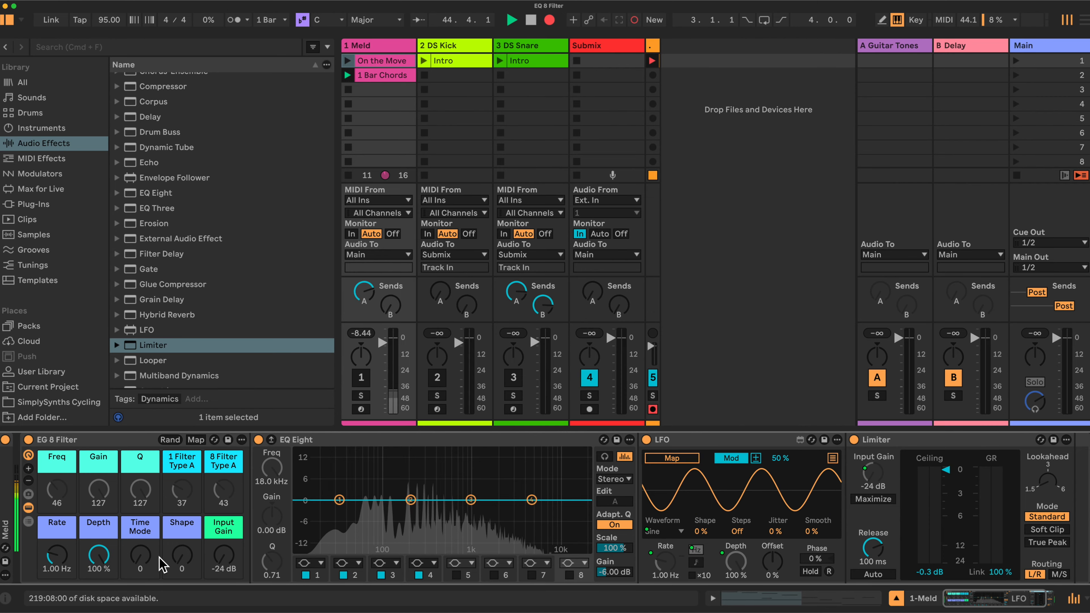
Raise the Time Mode macro to 106 for tempo sync and map the LFO's sync rate to the Rate macro
{"action": "left_click_drag", "start_coordinate": [137, 557], "coordinate": [138, 524]}
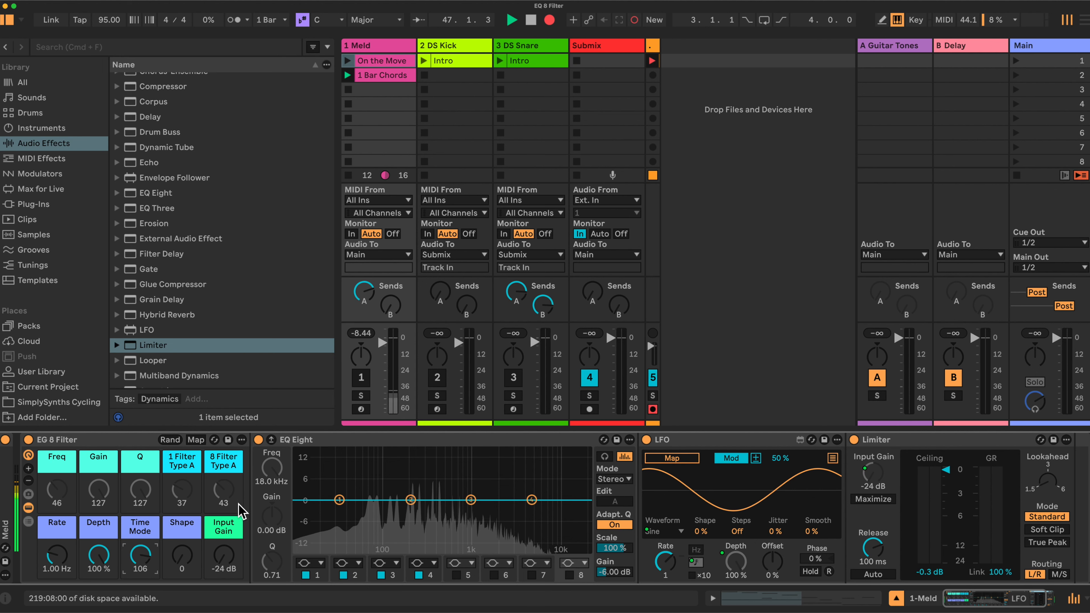
{"action": "left_click", "coordinate": [191, 441]}
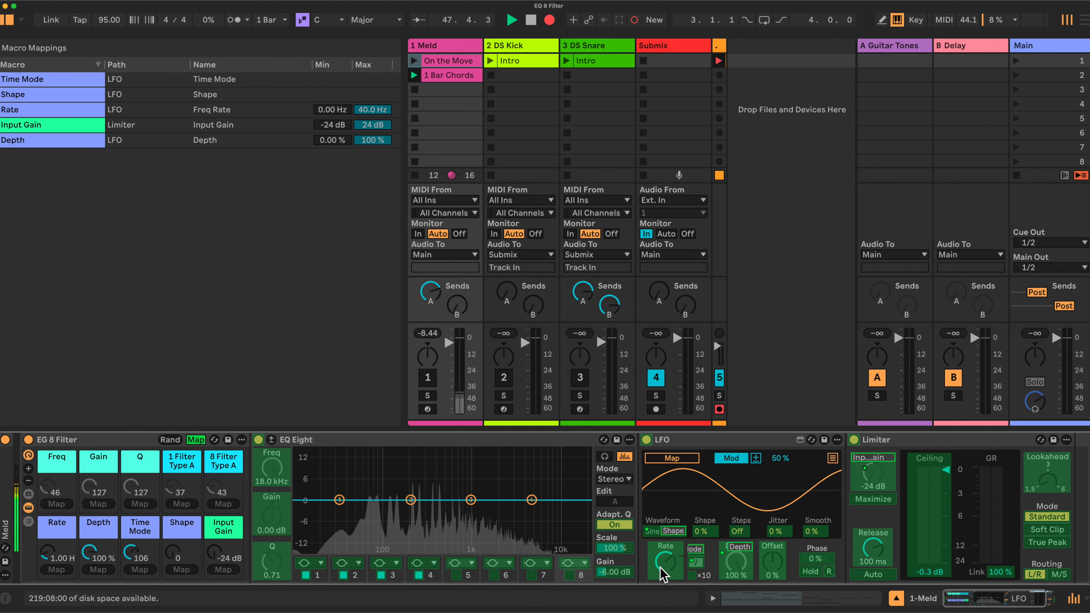
{"action": "left_click", "coordinate": [56, 570]}
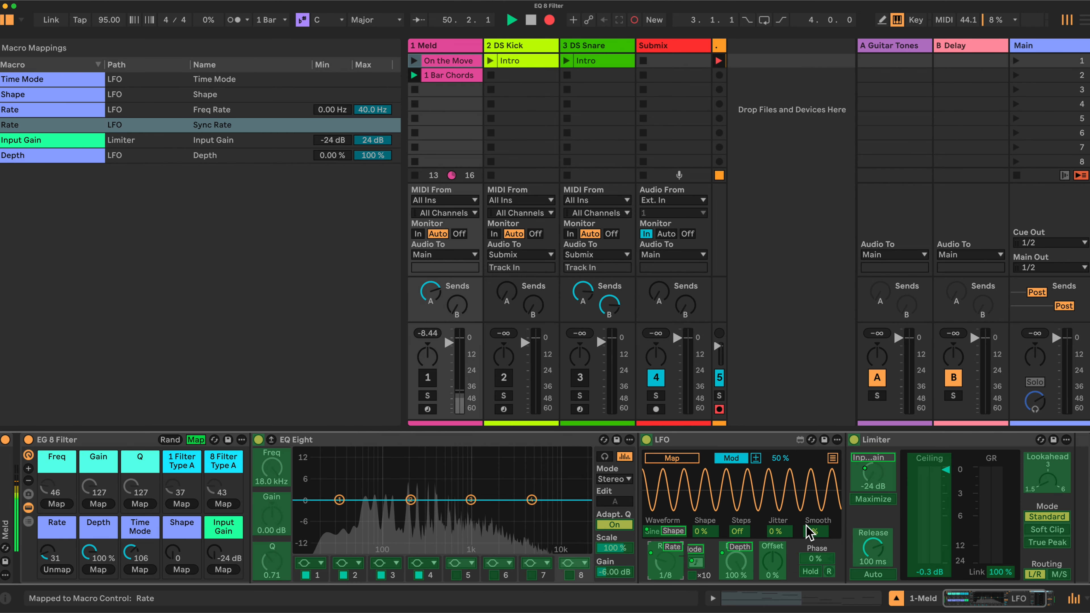
{"action": "left_click", "coordinate": [196, 440]}
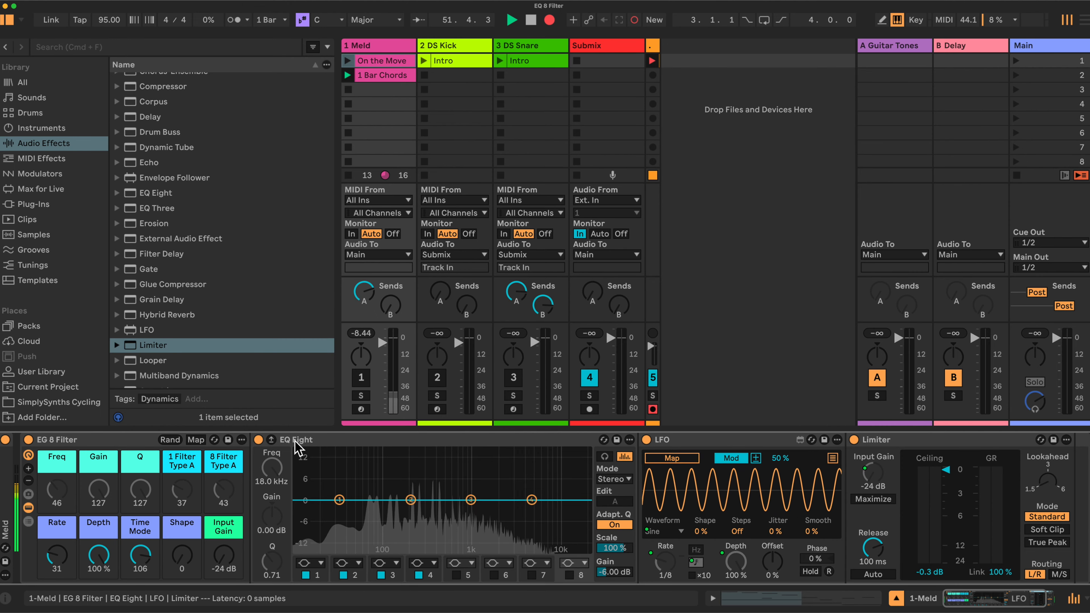
Turn on EQ Eight bands 5, 6, 7 and 8
{"action": "left_click", "coordinate": [456, 575]}
{"action": "left_click", "coordinate": [494, 575]}
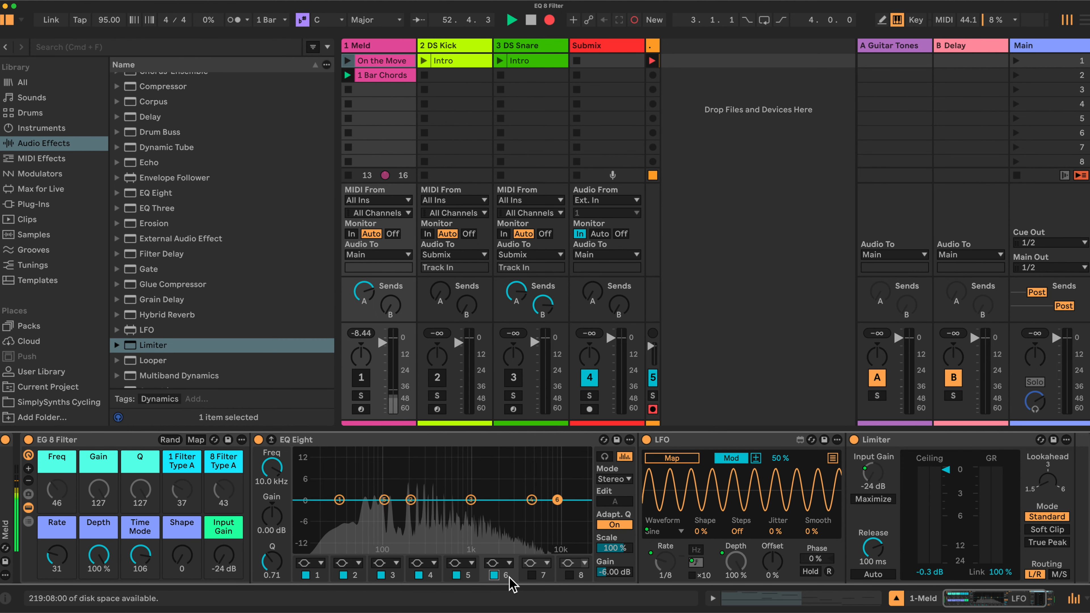
{"action": "left_click", "coordinate": [569, 575]}
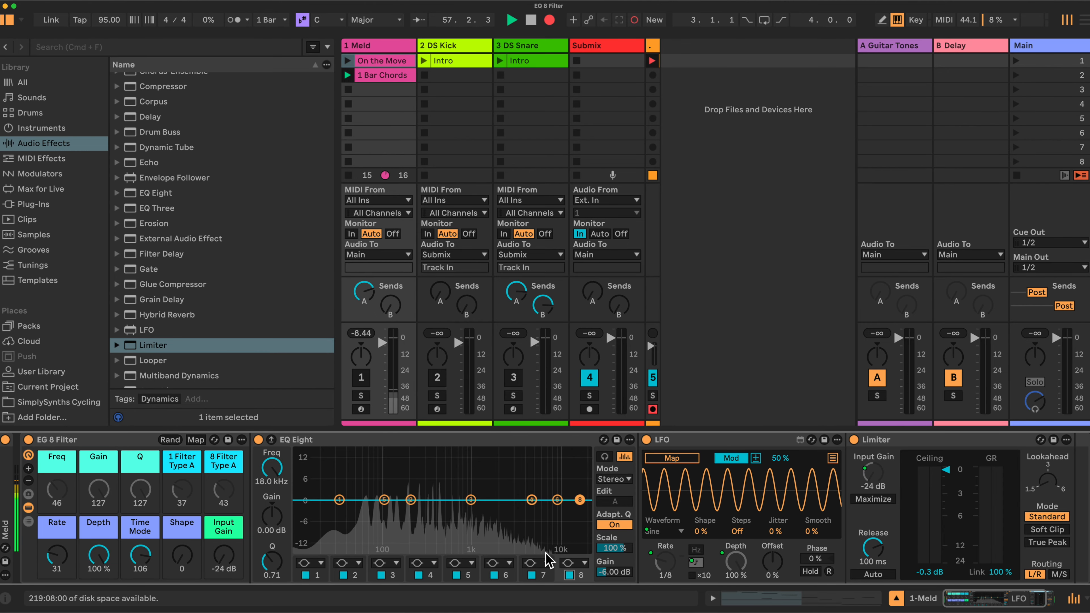
Map EQ Eight band 1's frequency, gain and resonance to the Freq, Gain and Q macros
{"action": "left_click", "coordinate": [196, 439]}
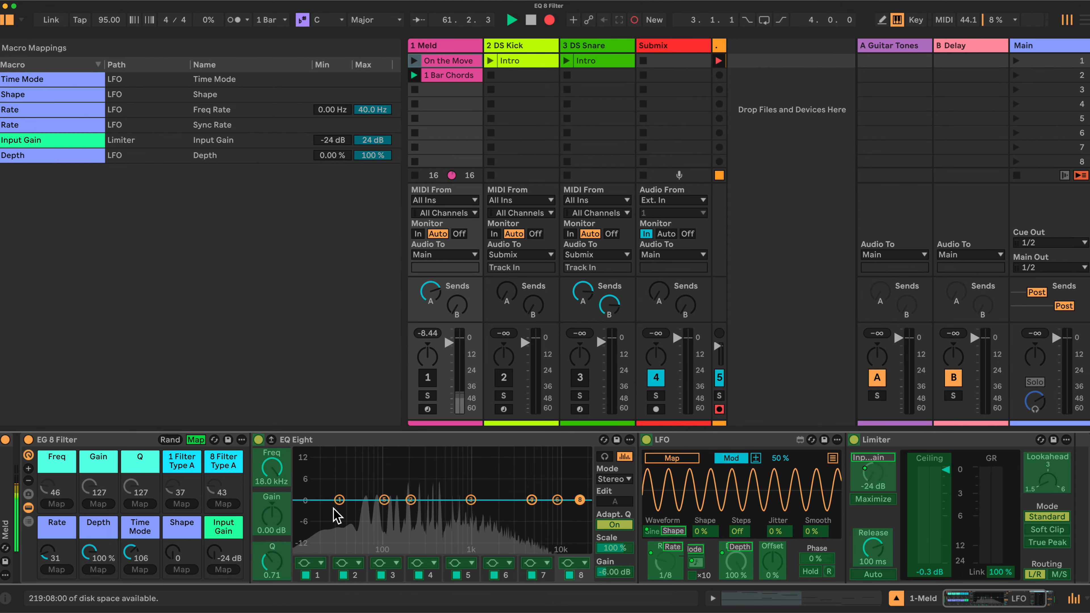
{"action": "left_click", "coordinate": [339, 501]}
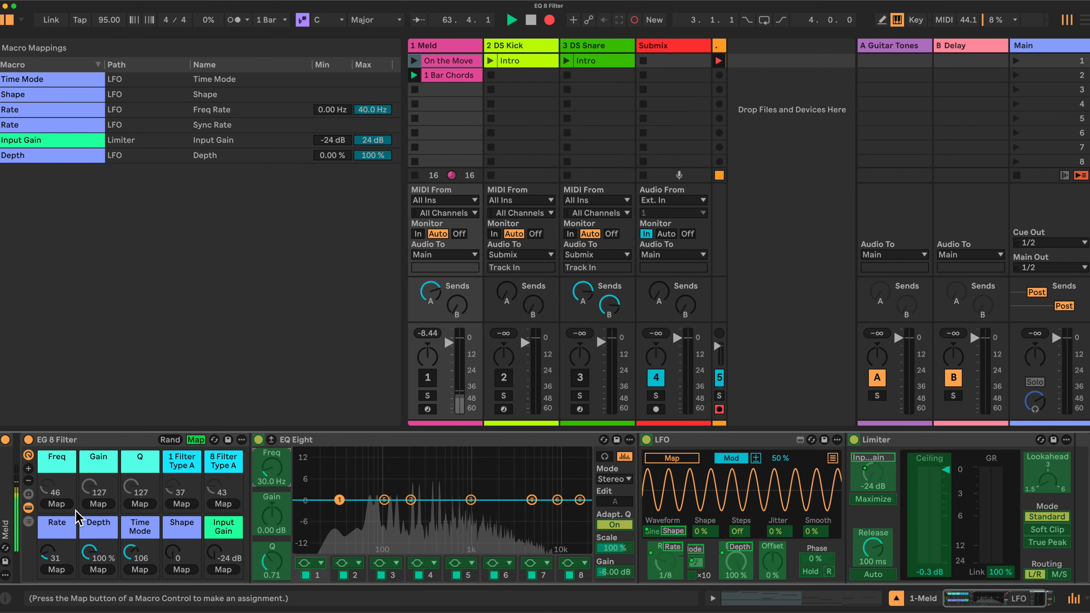
{"action": "left_click", "coordinate": [56, 504]}
{"action": "left_click", "coordinate": [276, 515]}
{"action": "left_click", "coordinate": [97, 503]}
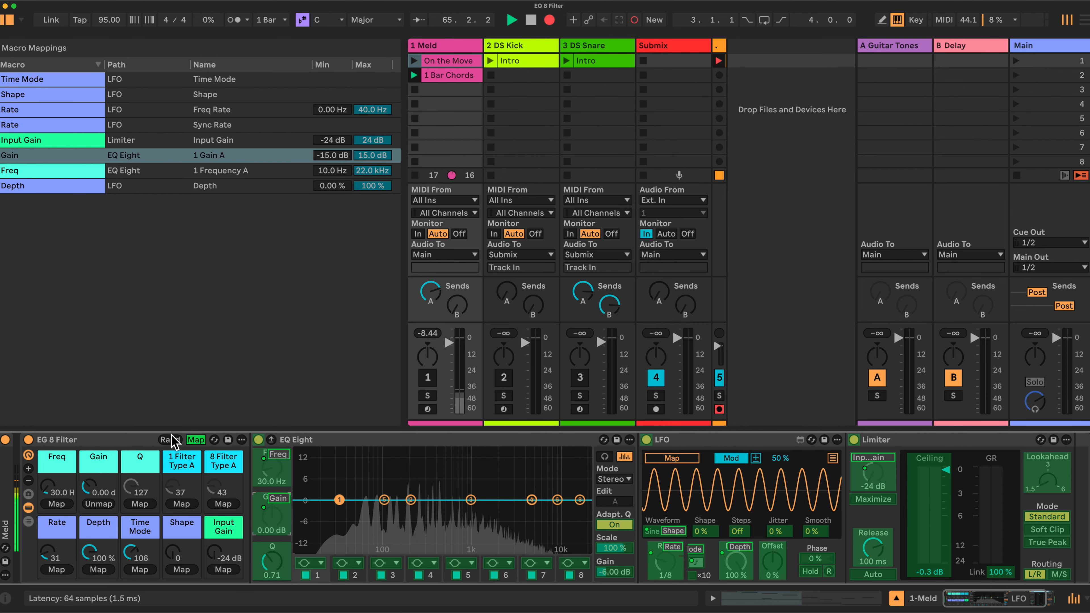
{"action": "left_click", "coordinate": [267, 556]}
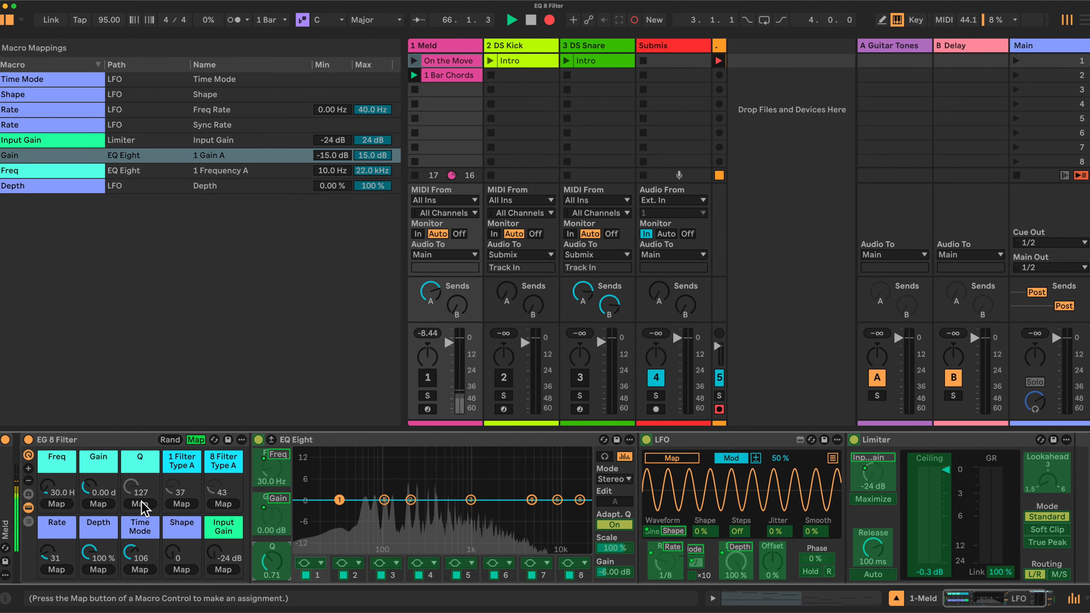
{"action": "left_click", "coordinate": [140, 504]}
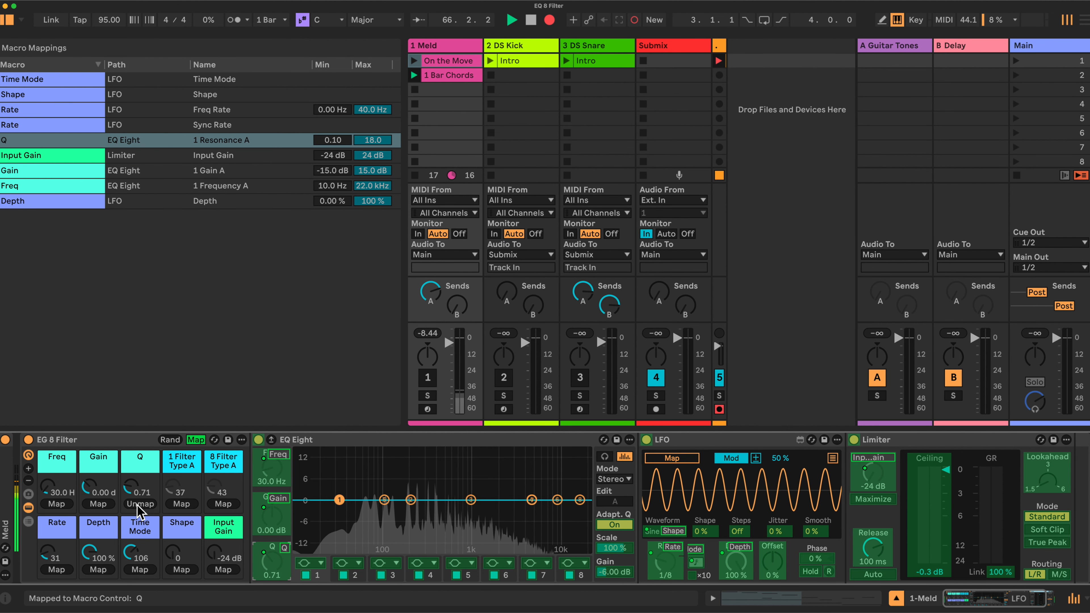
Map EQ Eight band 5's frequency, gain and resonance to the Freq, Gain and Q macros
{"action": "left_click", "coordinate": [384, 500]}
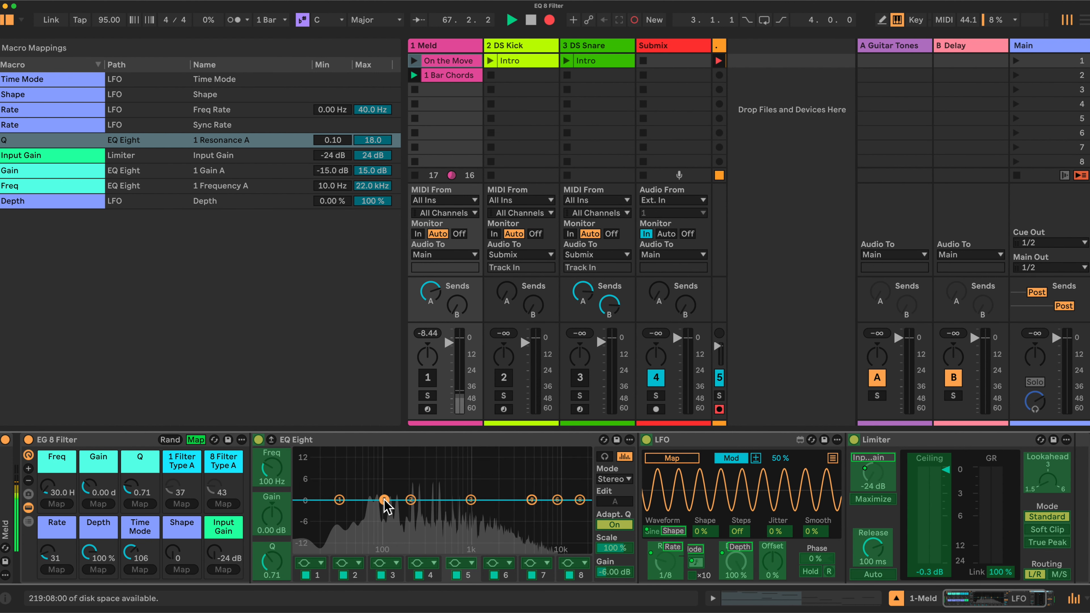
{"action": "left_click", "coordinate": [273, 472]}
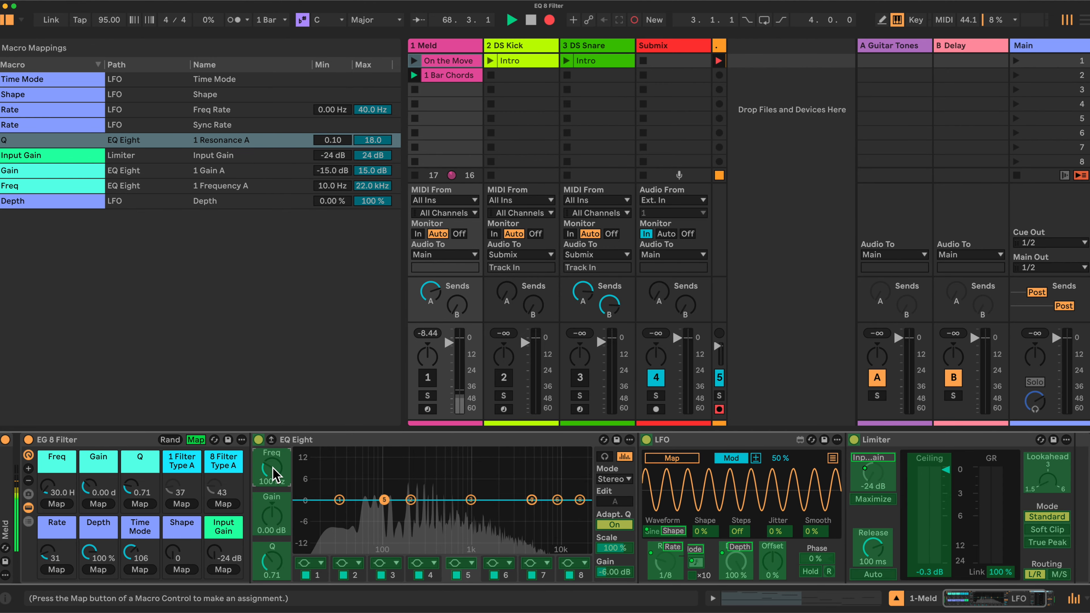
{"action": "left_click", "coordinate": [55, 504]}
{"action": "left_click", "coordinate": [272, 516]}
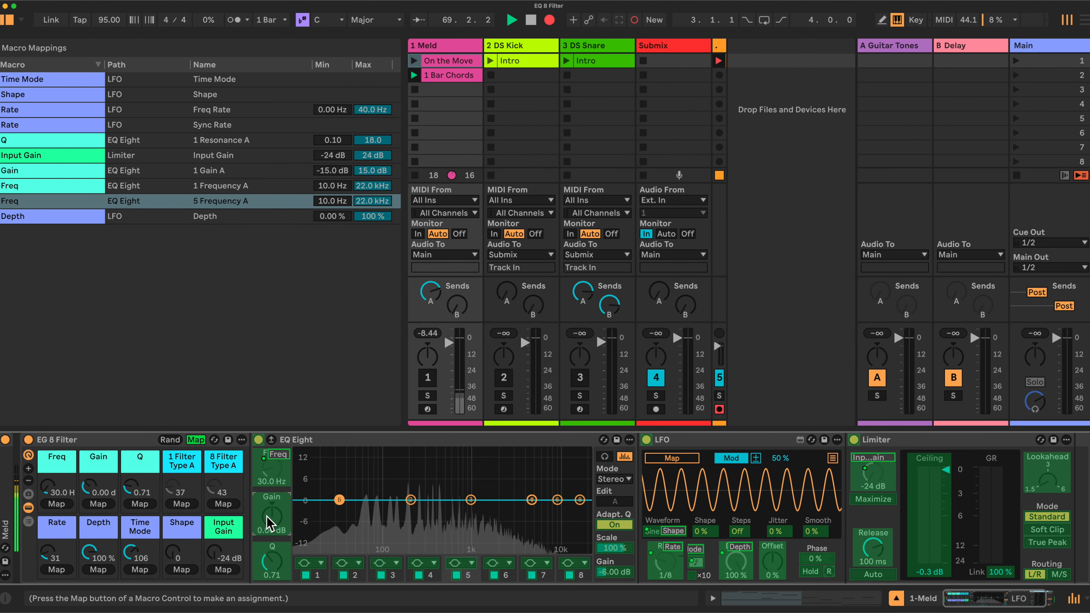
{"action": "left_click", "coordinate": [97, 504]}
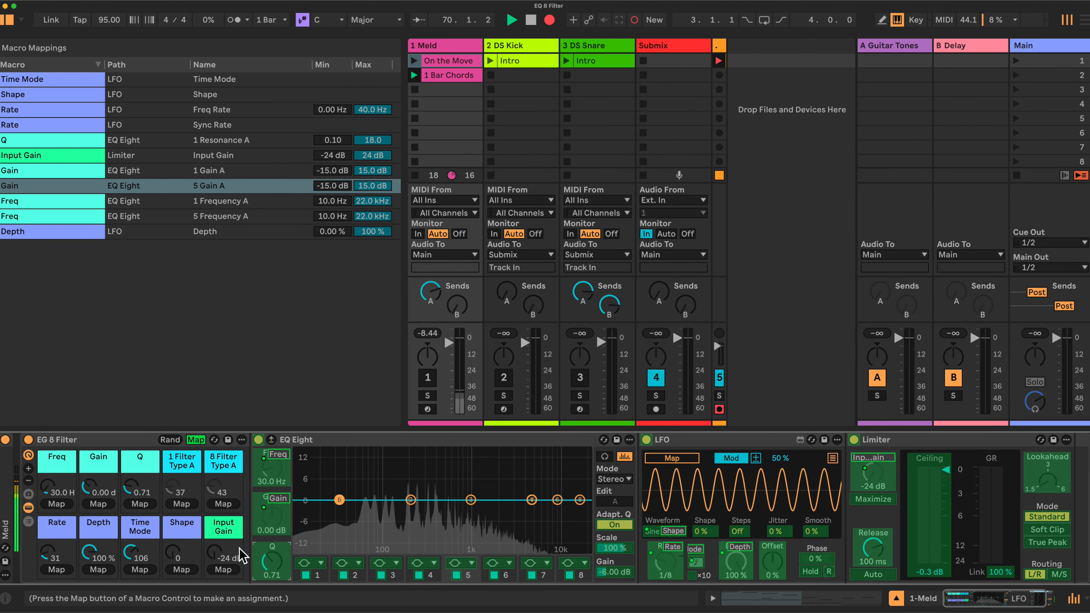
{"action": "left_click", "coordinate": [142, 504]}
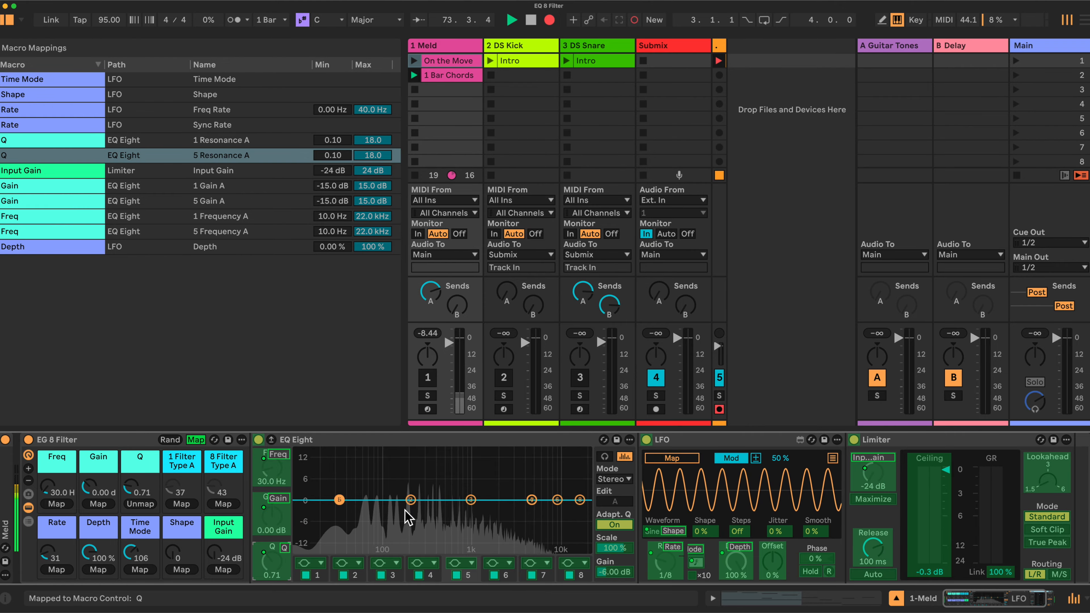
Map EQ Eight band 2's frequency, gain and resonance to the Freq, Gain and Q macros
{"action": "left_click", "coordinate": [411, 501]}
{"action": "left_click", "coordinate": [271, 469]}
{"action": "left_click", "coordinate": [57, 504]}
{"action": "left_click", "coordinate": [265, 511]}
{"action": "left_click", "coordinate": [99, 504]}
{"action": "left_click", "coordinate": [271, 560]}
{"action": "left_click", "coordinate": [140, 505]}
Map EQ Eight band 3's frequency, gain and resonance to the Freq, Gain and Q macros
{"action": "left_click", "coordinate": [471, 500]}
{"action": "left_click", "coordinate": [271, 469]}
{"action": "left_click", "coordinate": [56, 504]}
{"action": "left_click", "coordinate": [268, 511]}
{"action": "left_click", "coordinate": [99, 504]}
{"action": "left_click", "coordinate": [271, 560]}
{"action": "left_click", "coordinate": [140, 504]}
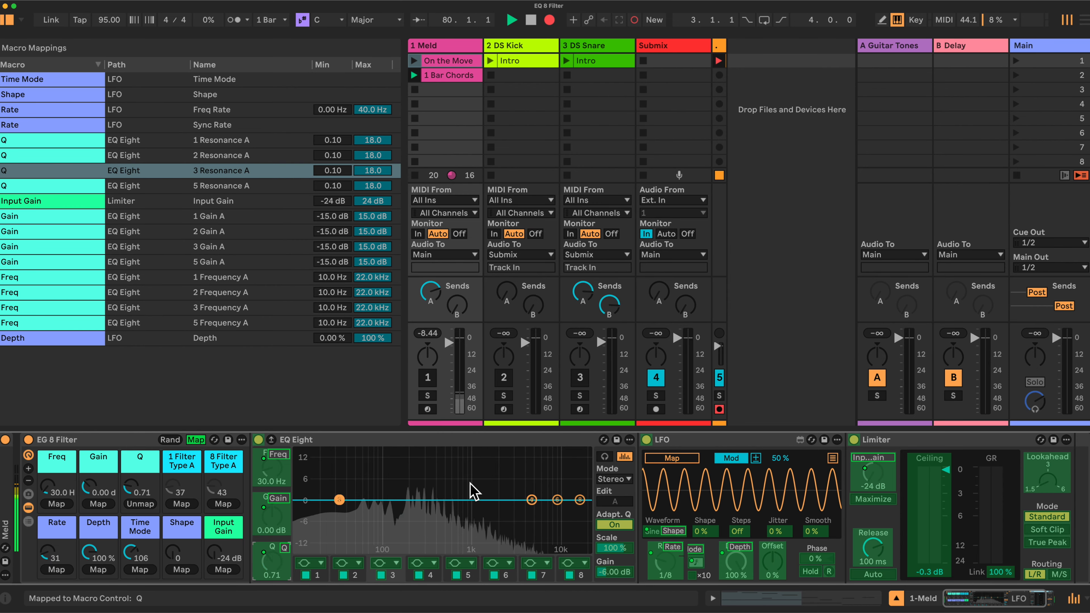
Map the frequency, gain and resonance of EQ Eight bands 4, 6 and 7 to the Freq, Gain and Q macros
{"action": "left_click", "coordinate": [532, 500]}
{"action": "left_click", "coordinate": [272, 469]}
{"action": "left_click", "coordinate": [56, 504]}
{"action": "left_click", "coordinate": [264, 515]}
{"action": "left_click", "coordinate": [99, 504]}
{"action": "left_click", "coordinate": [272, 561]}
{"action": "left_click", "coordinate": [140, 505]}
{"action": "left_click", "coordinate": [557, 500]}
{"action": "left_click", "coordinate": [271, 561]}
{"action": "left_click", "coordinate": [140, 504]}
Map EQ Eight band 8's frequency, gain and resonance to the Freq, Gain and Q macros
{"action": "left_click", "coordinate": [580, 500]}
{"action": "left_click", "coordinate": [271, 469]}
{"action": "left_click", "coordinate": [57, 505]}
{"action": "left_click", "coordinate": [268, 514]}
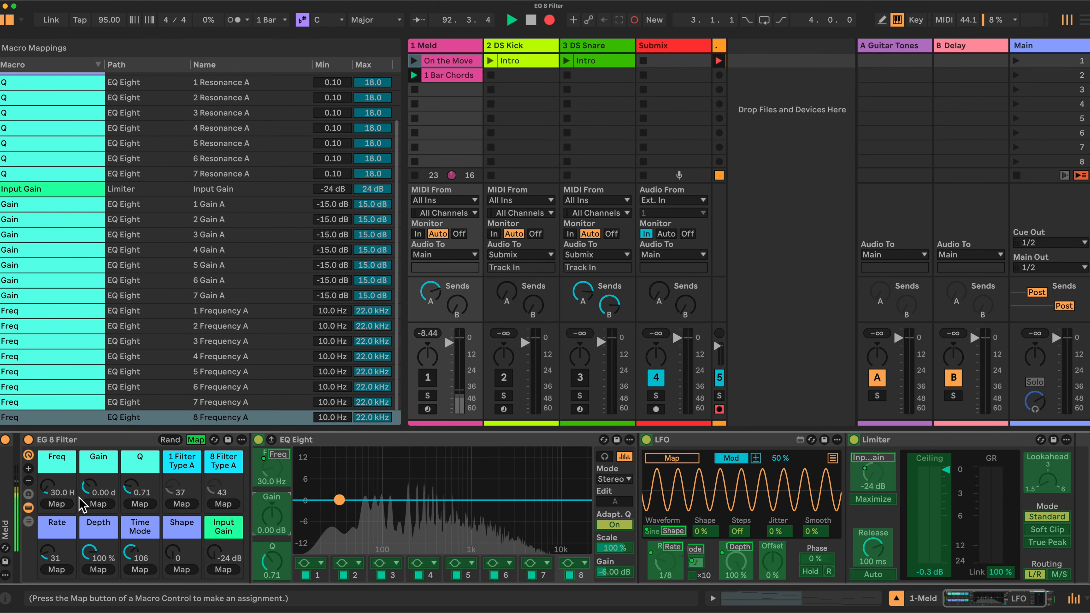
{"action": "left_click", "coordinate": [99, 505]}
{"action": "left_click", "coordinate": [271, 560]}
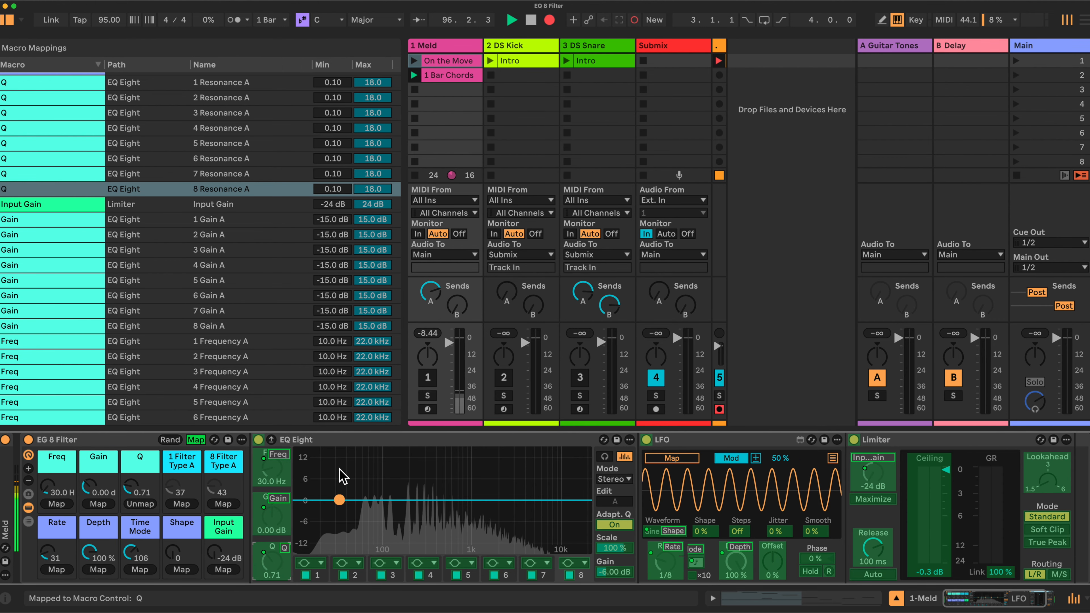
Set both the minimum and maximum of the Q macro's band 1 and band 8 resonance mappings to 6.00
{"action": "scroll", "coordinate": [263, 286], "scroll_direction": "up", "scroll_amount": 3}
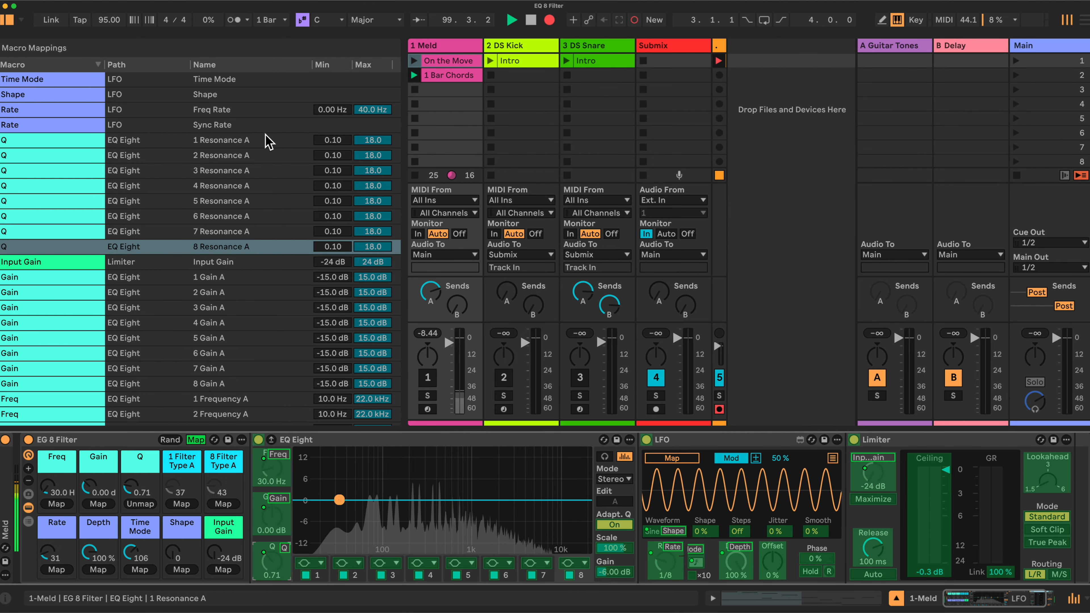
{"action": "left_click", "coordinate": [342, 142]}
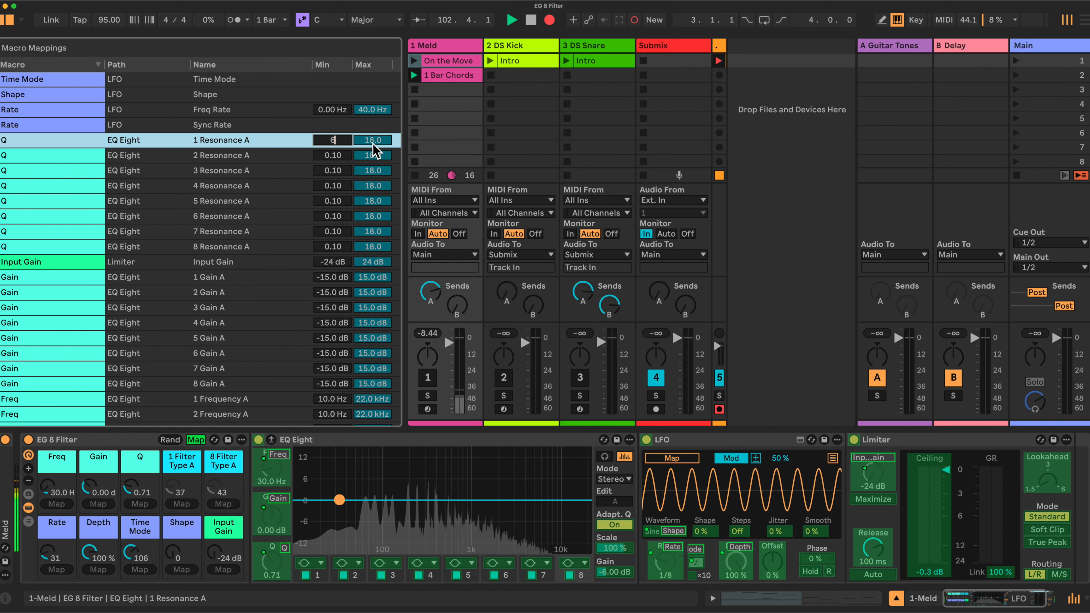
{"action": "key", "text": "Return"}
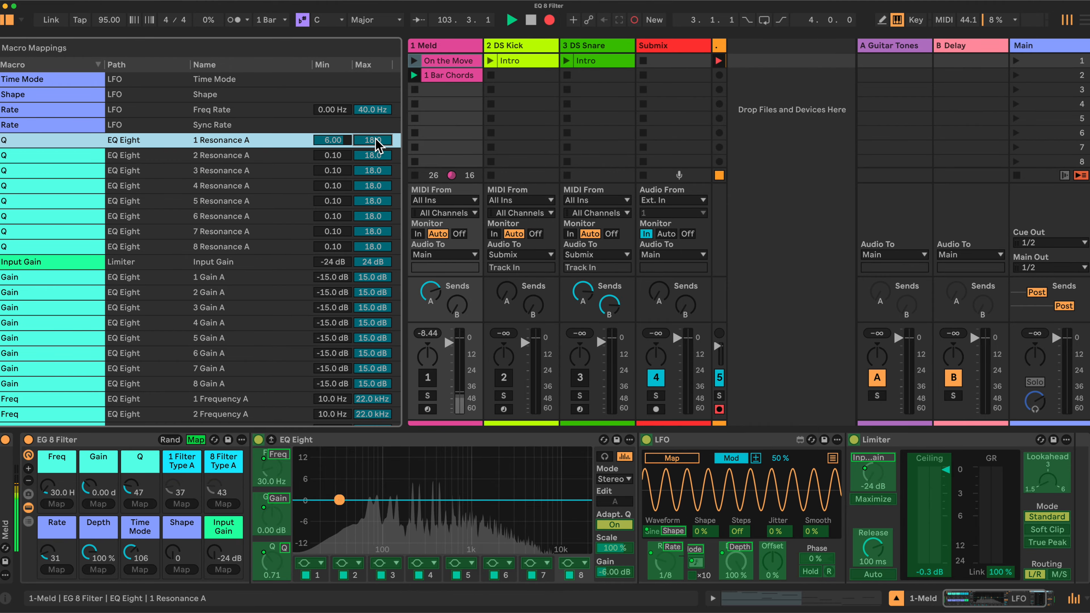
{"action": "key", "text": "Return"}
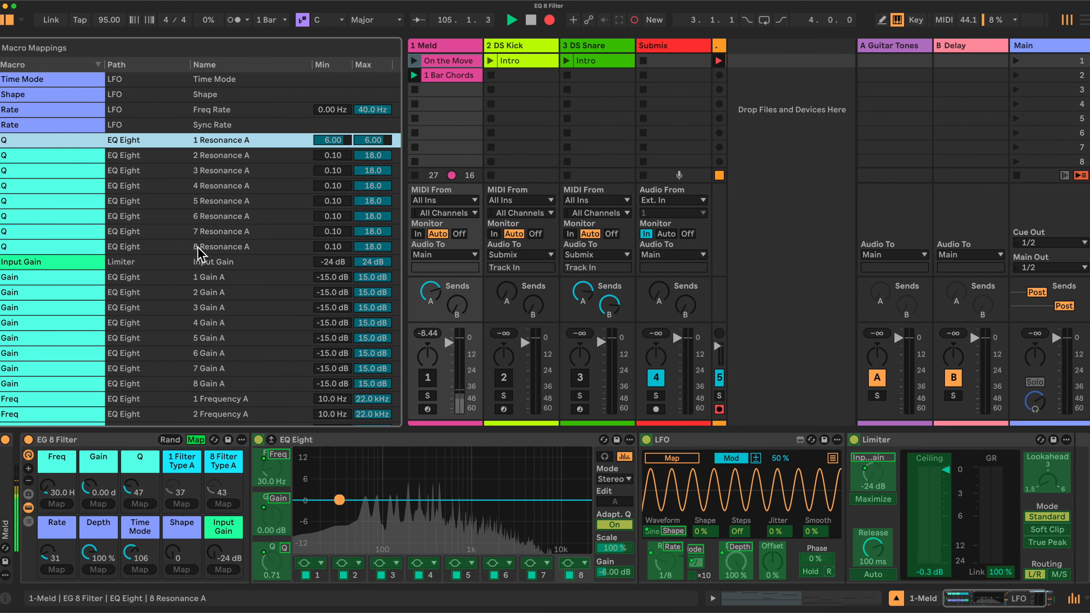
{"action": "left_click", "coordinate": [332, 249]}
{"action": "key", "text": "Return"}
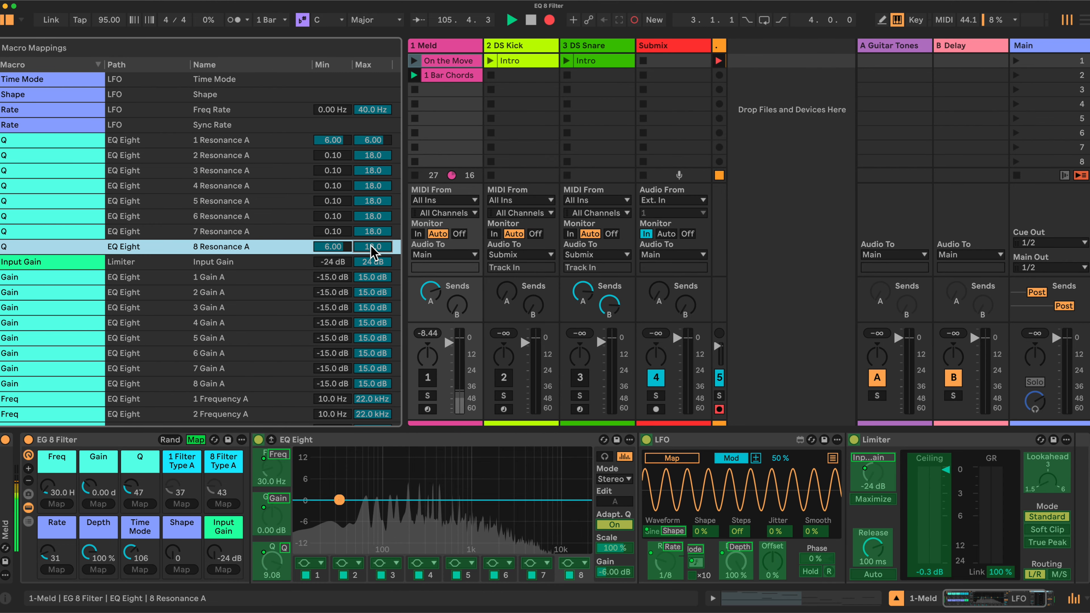
{"action": "left_click", "coordinate": [287, 221]}
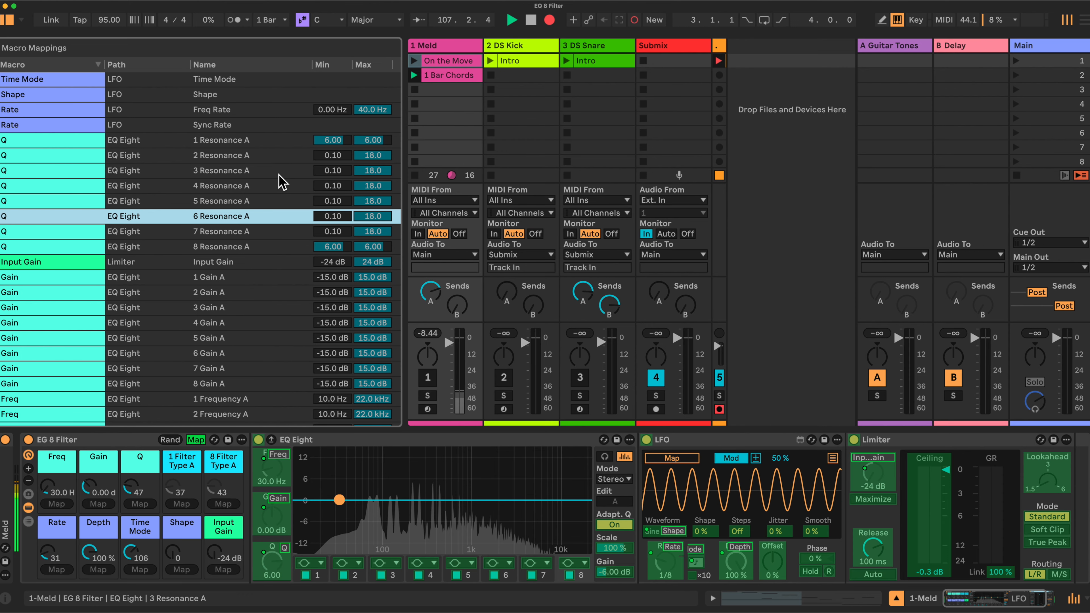
Set the minimum of the Q macro's resonance mappings for bands 2 through 7 to 6.00
{"action": "left_click", "coordinate": [334, 155]}
{"action": "type", "text": "6"}
{"action": "left_click", "coordinate": [335, 171]}
{"action": "type", "text": "6"}
{"action": "left_click", "coordinate": [337, 188]}
{"action": "type", "text": "6"}
{"action": "left_click", "coordinate": [337, 203]}
{"action": "type", "text": "6"}
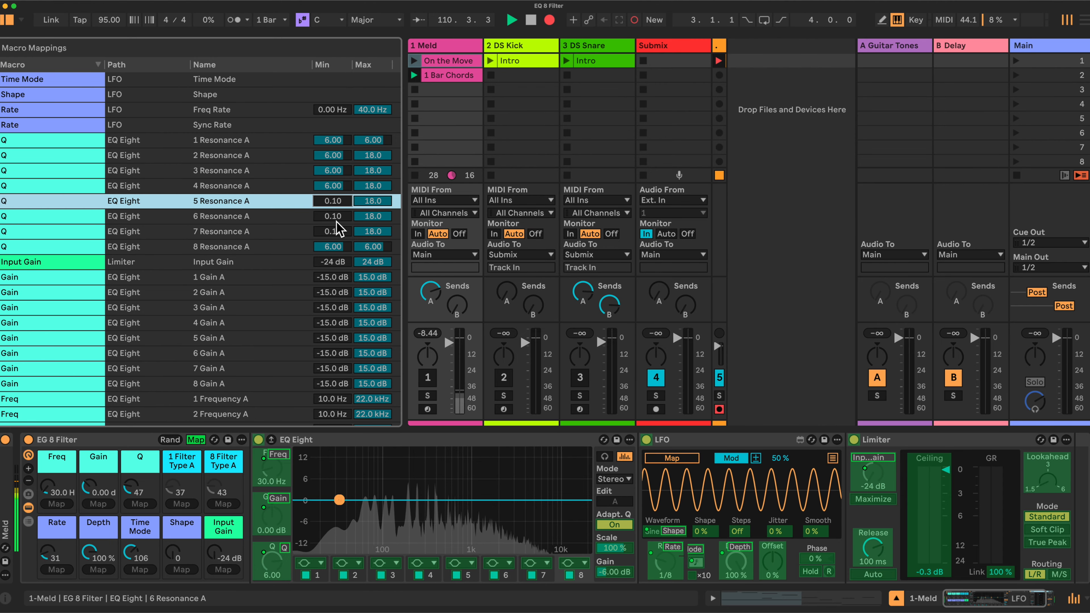
{"action": "left_click", "coordinate": [337, 215]}
{"action": "type", "text": "6"}
{"action": "left_click", "coordinate": [335, 232]}
{"action": "type", "text": "6"}
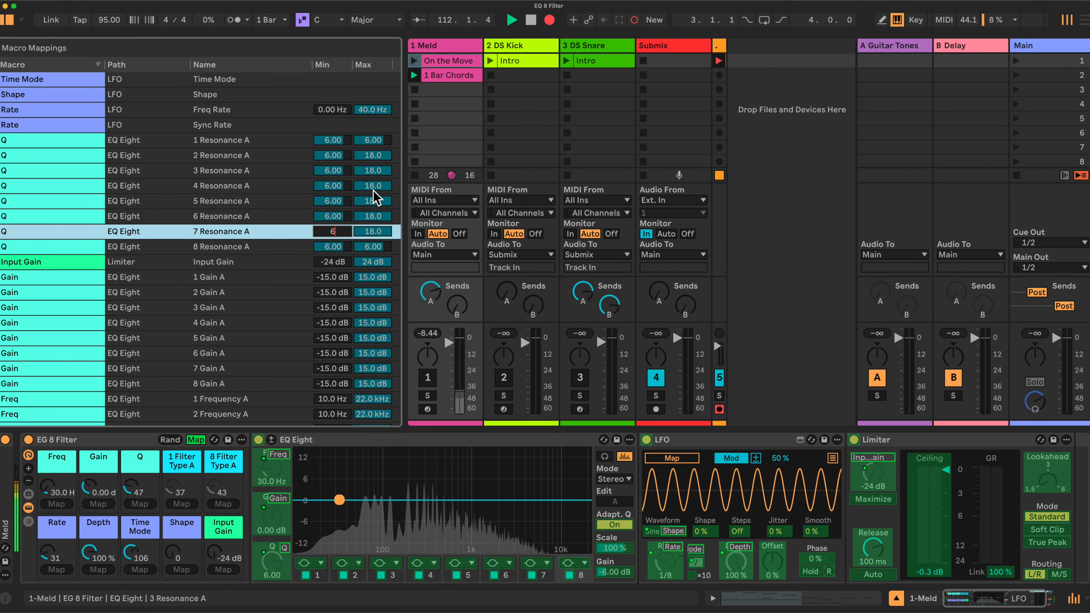
{"action": "left_click", "coordinate": [279, 201]}
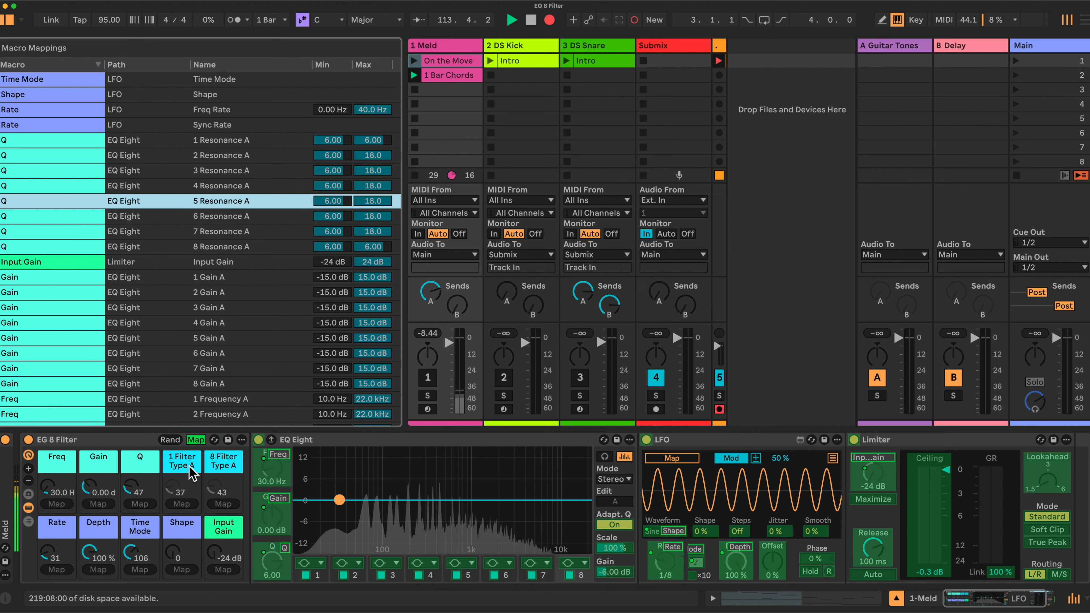
Map the filter types of EQ Eight bands 1 and 8 to the 1 Filter Type A and 8 Filter Type A macros
{"action": "left_click", "coordinate": [312, 564]}
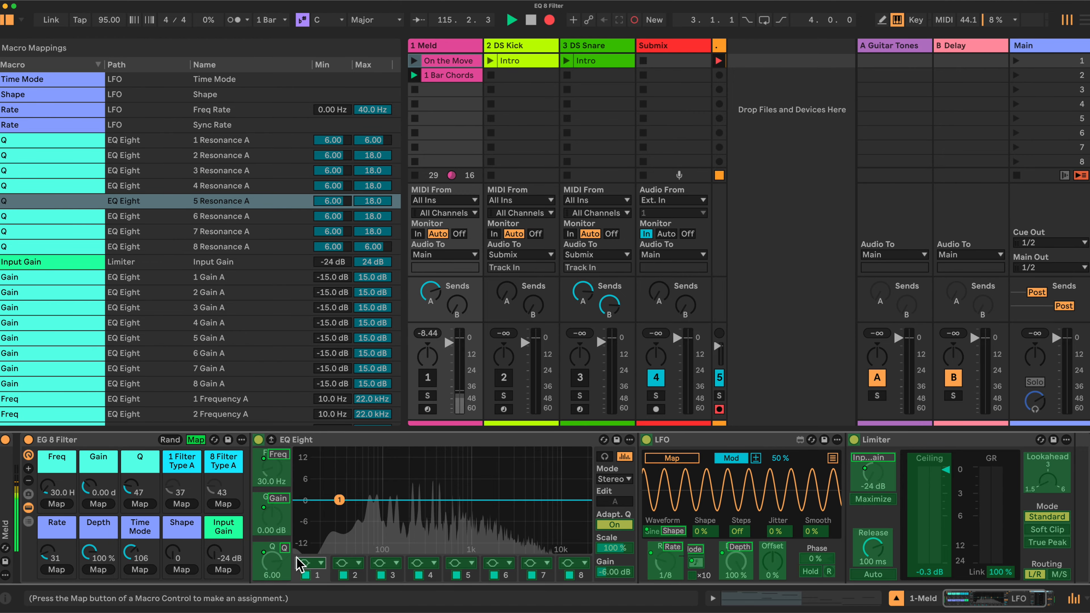
{"action": "left_click", "coordinate": [180, 505]}
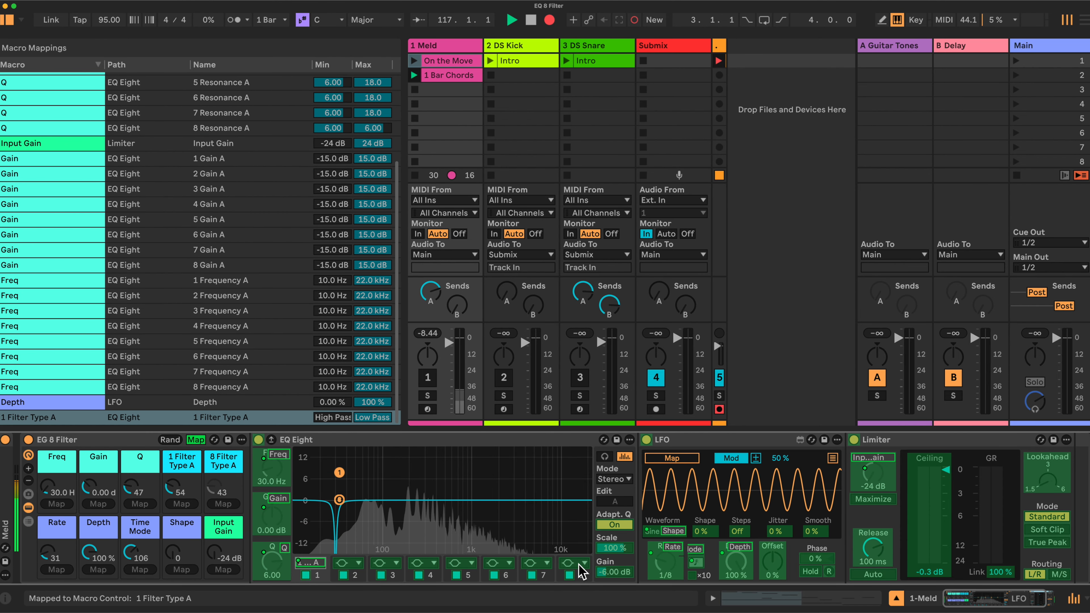
{"action": "left_click", "coordinate": [223, 505]}
Lower the maximum of the Limiter's Input Gain mapping to 3.0 dB
{"action": "scroll", "coordinate": [278, 269], "scroll_direction": "up", "scroll_amount": 5}
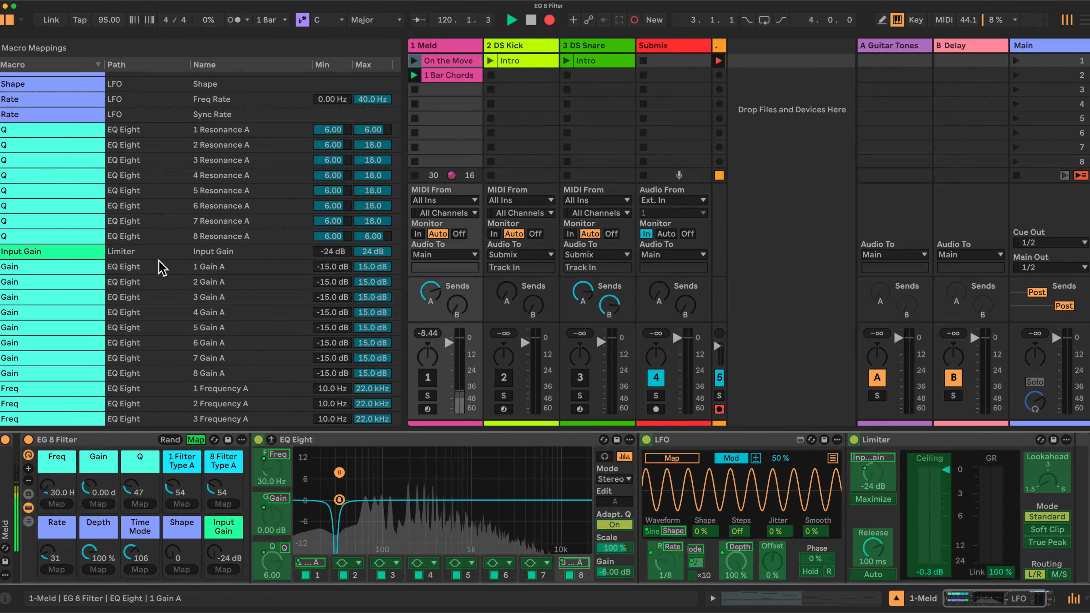
{"action": "left_click", "coordinate": [366, 253]}
{"action": "left_click_drag", "start_coordinate": [366, 252], "coordinate": [365, 296]}
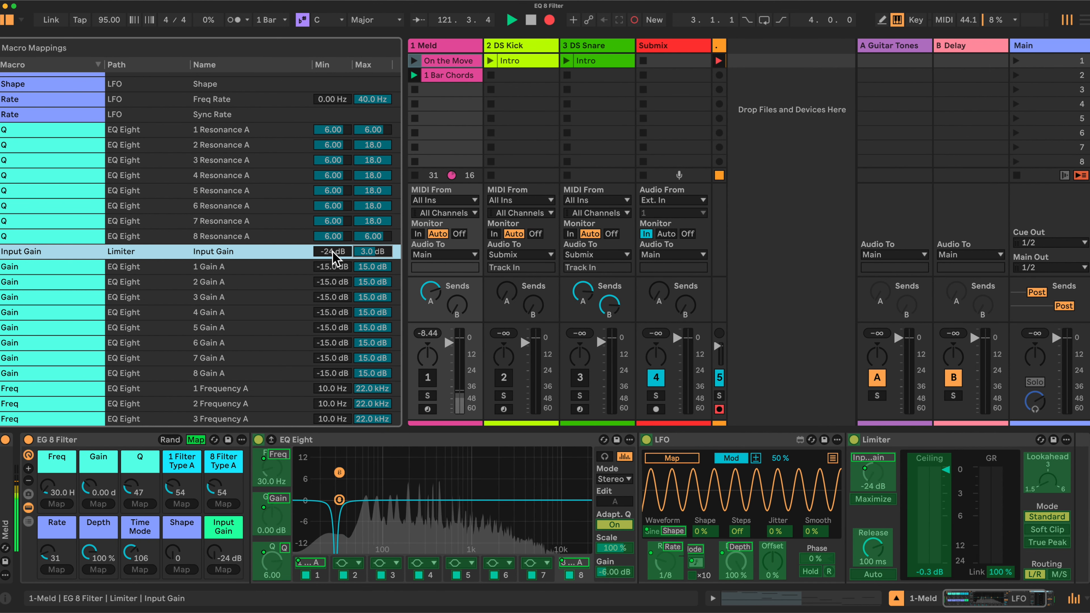
Set the maximum of the Gain macro's band 1 and band 8 mappings to 0 dB
{"action": "left_click", "coordinate": [373, 267]}
{"action": "type", "text": "0"}
{"action": "key", "text": "Return"}
{"action": "scroll", "coordinate": [373, 279], "scroll_direction": "down", "scroll_amount": 5}
{"action": "left_click", "coordinate": [373, 269]}
{"action": "type", "text": "0"}
{"action": "key", "text": "Return"}
{"action": "left_click", "coordinate": [372, 253]}
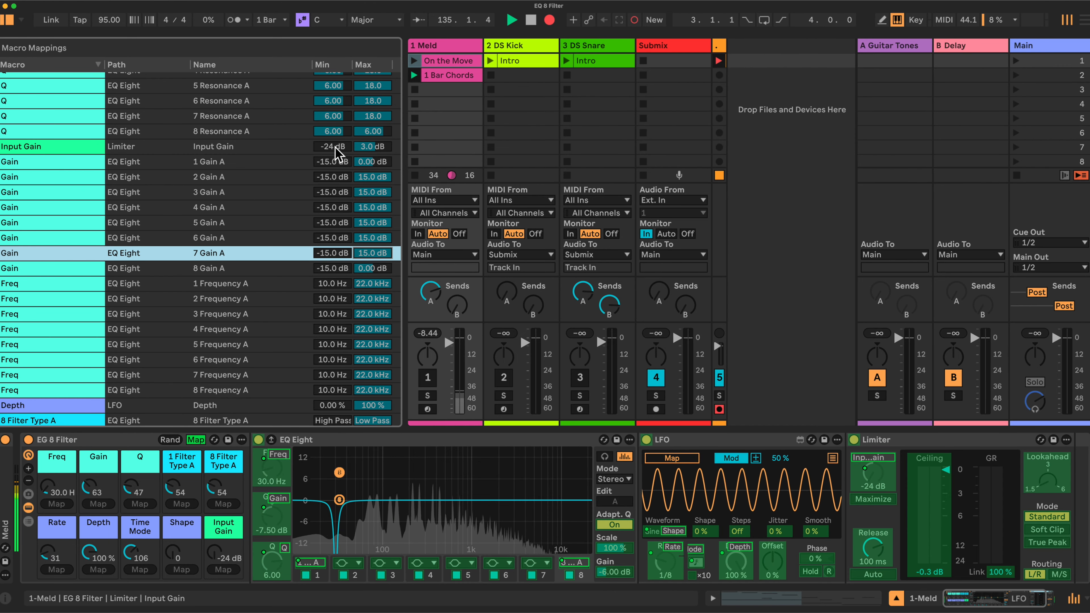
Set the minimum of the Gain macro's mappings for all eight EQ bands to -12 dB
{"action": "left_click", "coordinate": [331, 162]}
{"action": "type", "text": "-12"}
{"action": "key", "text": "Return"}
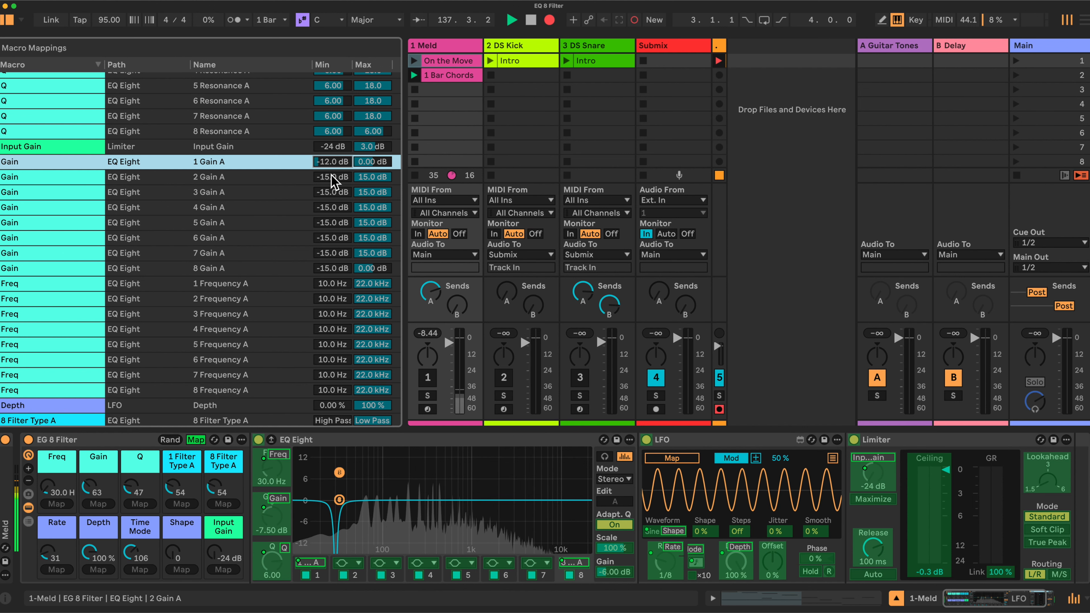
{"action": "double_click", "coordinate": [331, 176]}
{"action": "type", "text": "-12"}
{"action": "key", "text": "Return"}
{"action": "left_click", "coordinate": [331, 192]}
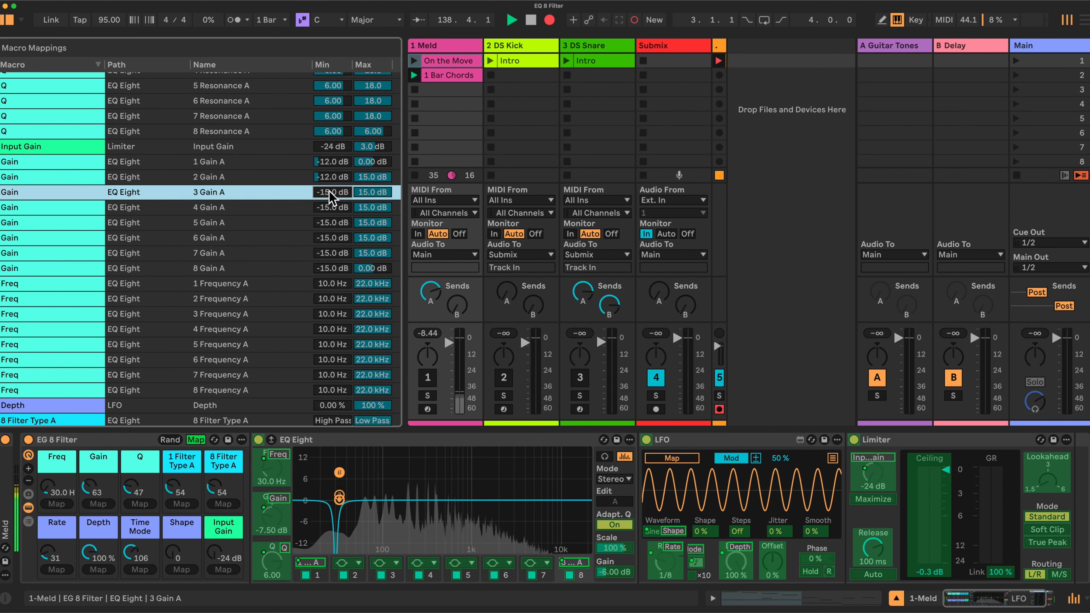
{"action": "type", "text": "-12"}
{"action": "key", "text": "Return"}
{"action": "double_click", "coordinate": [332, 207]}
{"action": "type", "text": "2"}
{"action": "left_click", "coordinate": [332, 223]}
{"action": "type", "text": "-12"}
{"action": "left_click", "coordinate": [334, 237]}
{"action": "type", "text": "-12"}
{"action": "left_click", "coordinate": [335, 252]}
{"action": "type", "text": "-12"}
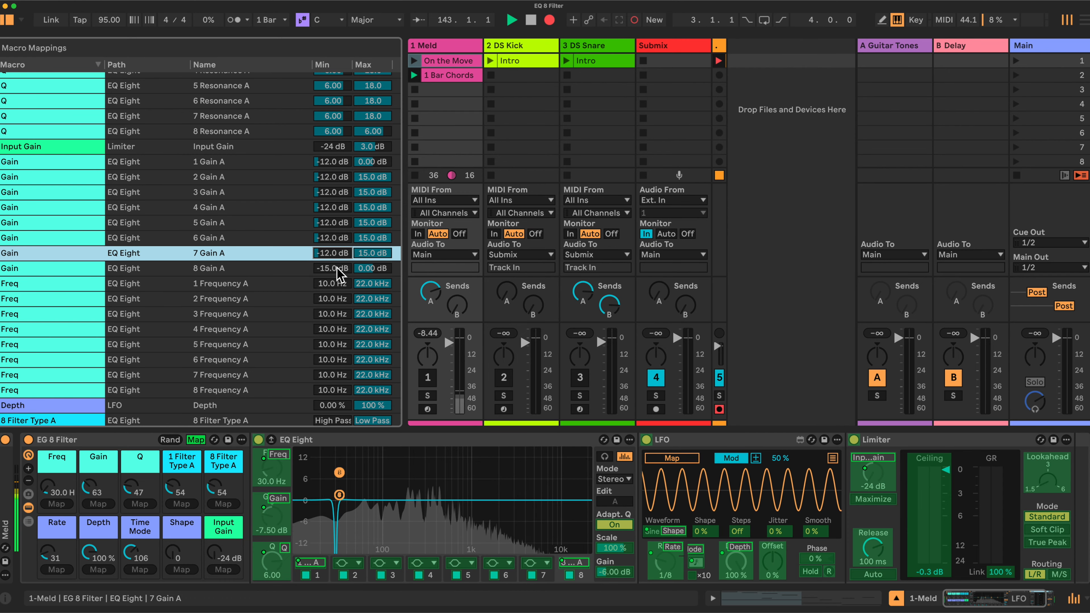
{"action": "left_click", "coordinate": [337, 265]}
{"action": "type", "text": "-12"}
{"action": "key", "text": "Return"}
Set the maximum of the Gain macro's mappings for bands 2 through 7 to 12 dB
{"action": "left_click", "coordinate": [371, 177]}
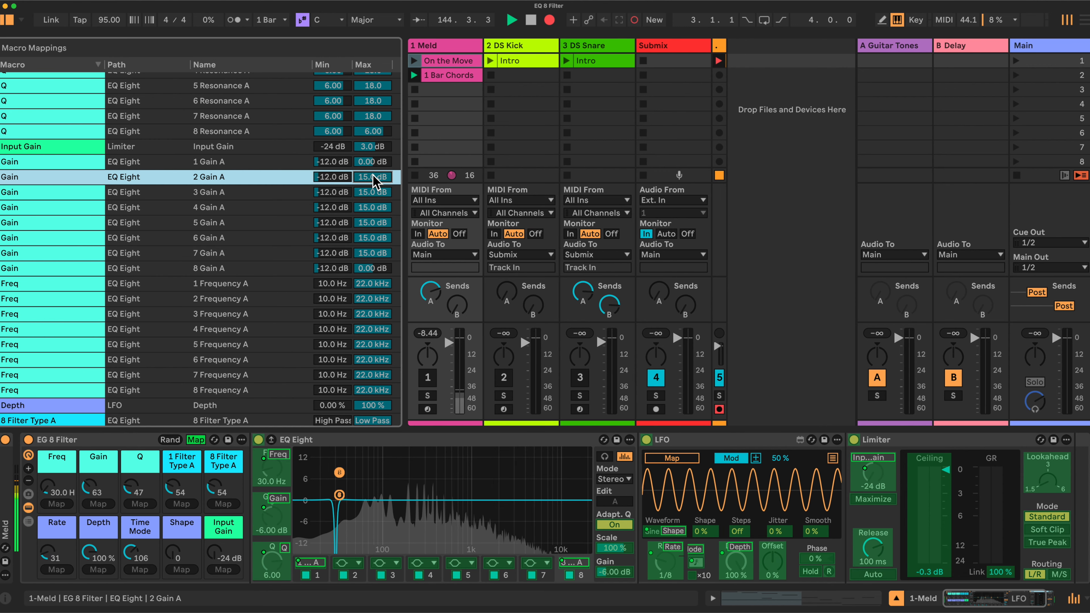
{"action": "type", "text": "12"}
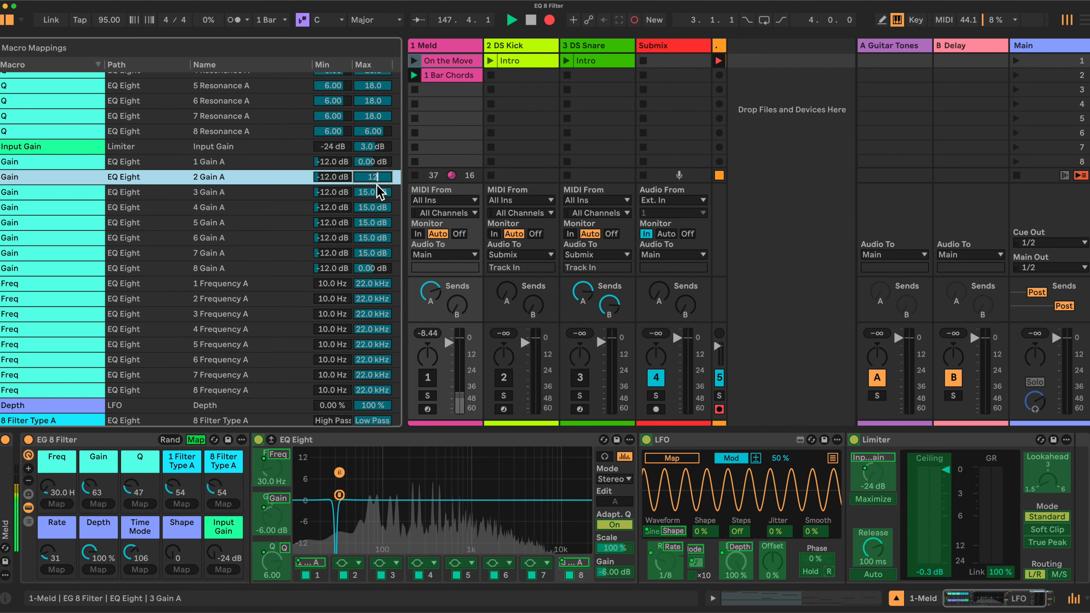
{"action": "left_click", "coordinate": [373, 192]}
{"action": "type", "text": "12"}
{"action": "left_click", "coordinate": [372, 208]}
{"action": "type", "text": "12"}
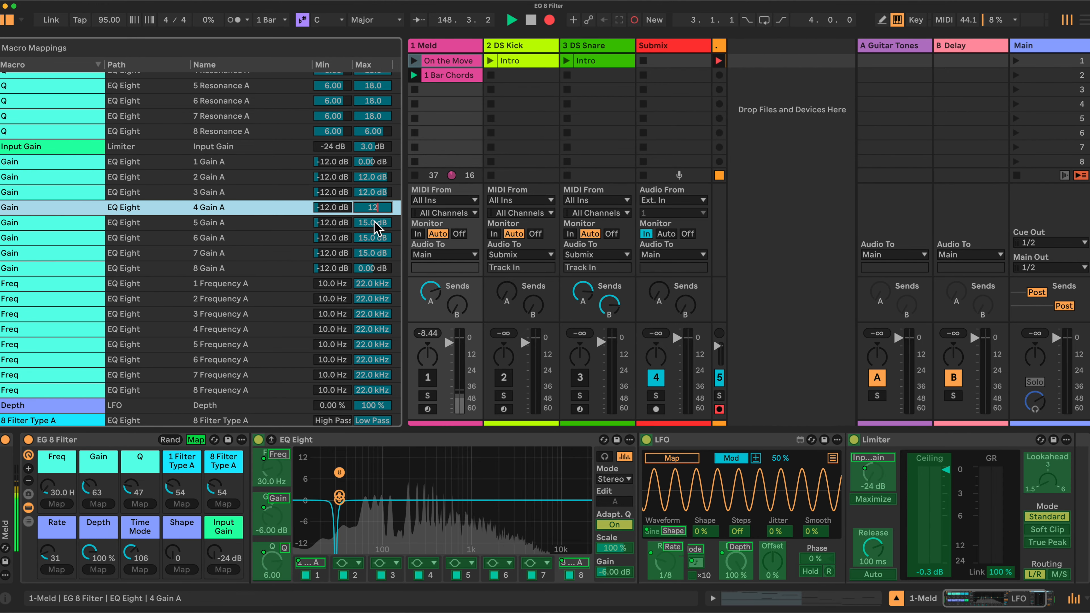
{"action": "left_click", "coordinate": [374, 222]}
{"action": "type", "text": "12"}
{"action": "left_click", "coordinate": [372, 238]}
{"action": "type", "text": "12"}
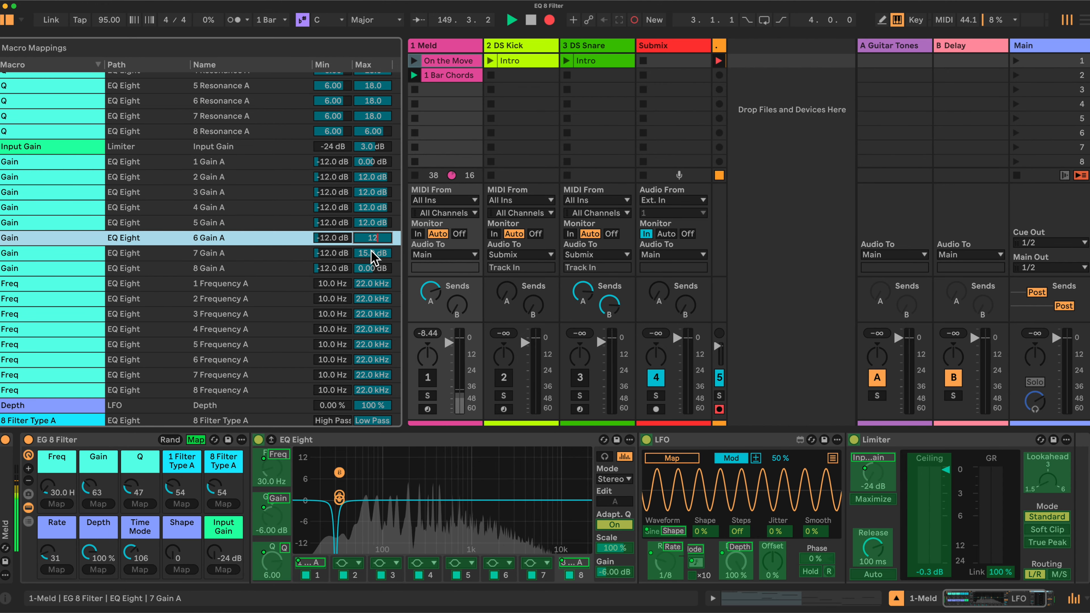
{"action": "left_click", "coordinate": [372, 253]}
{"action": "type", "text": "12"}
{"action": "key", "text": "Return"}
Set band 3's frequency mapping minimum to 131 Hz, enter its maximum, and set band 4's minimum to 196 Hz
{"action": "scroll", "coordinate": [367, 300], "scroll_direction": "down", "scroll_amount": 1}
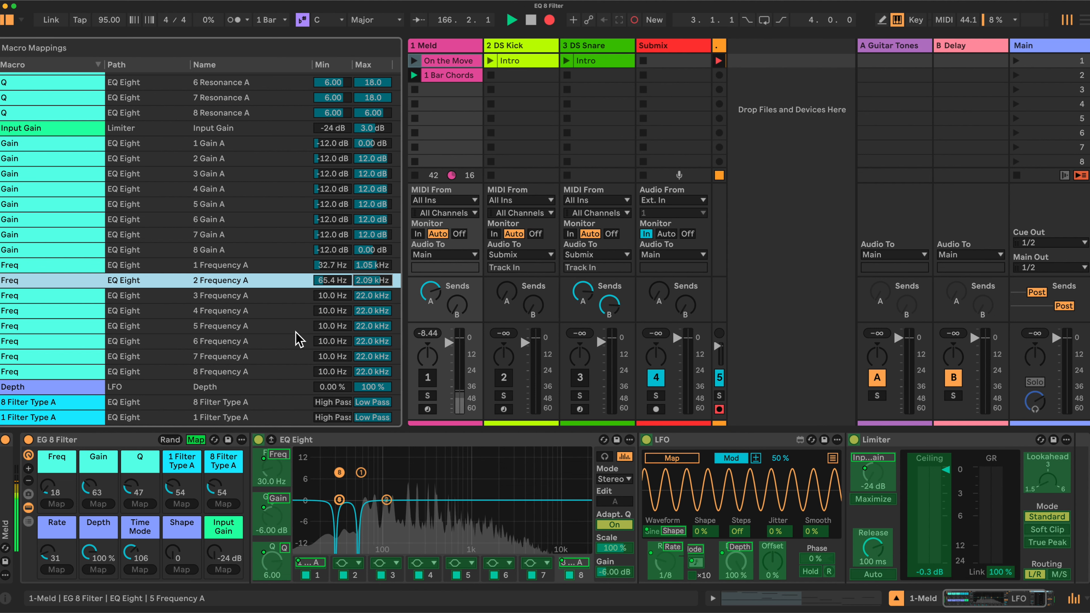
{"action": "left_click", "coordinate": [330, 297]}
{"action": "type", "text": "131"}
{"action": "key", "text": "Return"}
{"action": "left_click", "coordinate": [376, 297]}
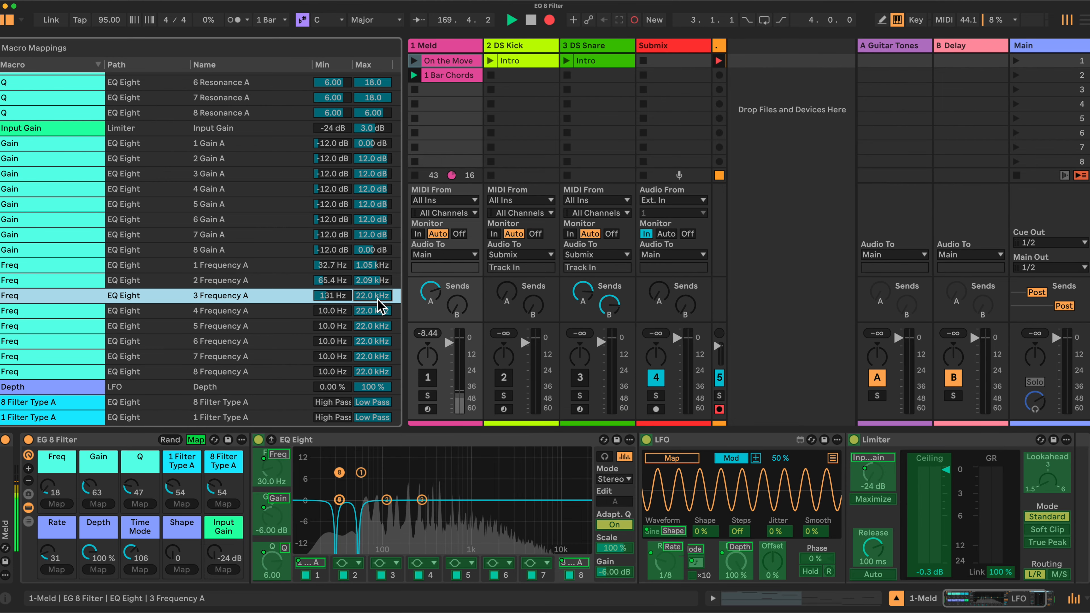
{"action": "type", "text": "310"}
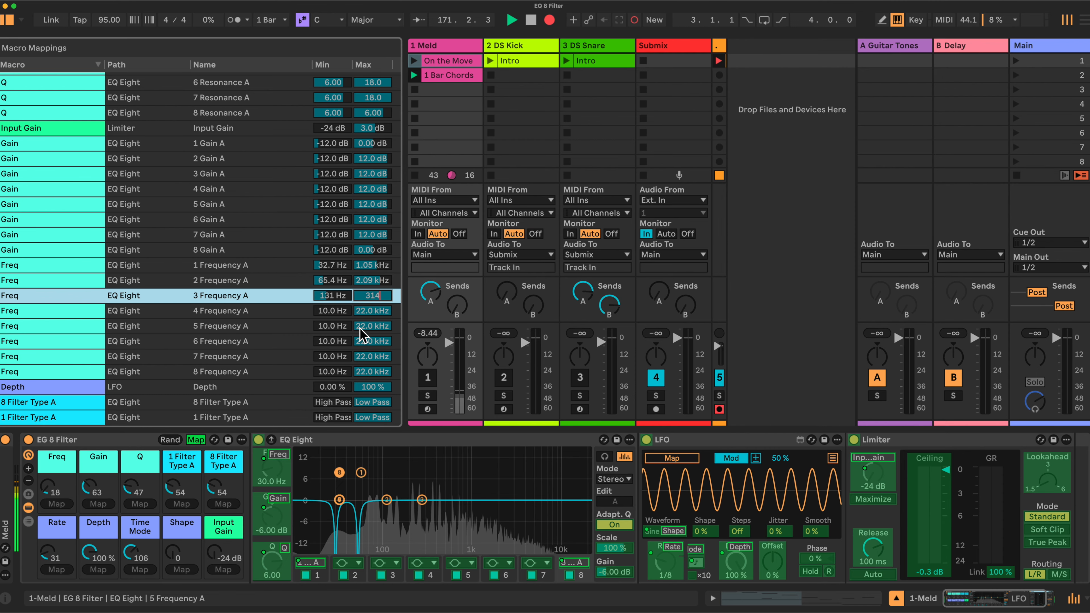
{"action": "key", "text": "Tab"}
{"action": "type", "text": "196"}
{"action": "key", "text": "Return"}
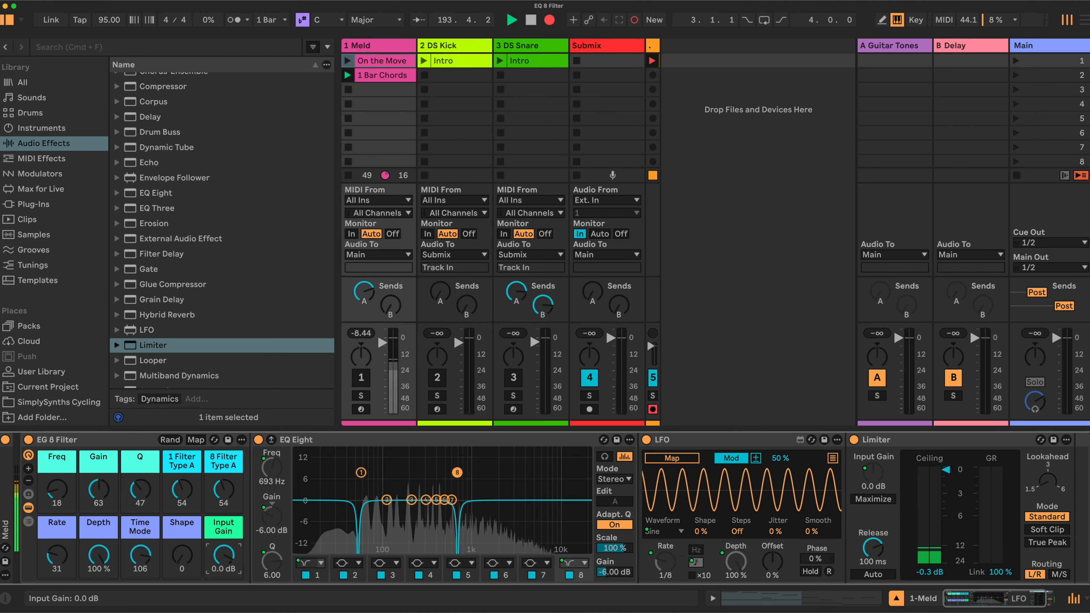
Assign the LFO's modulation output to the rack's Freq macro
{"action": "left_click_drag", "start_coordinate": [224, 556], "coordinate": [224, 558]}
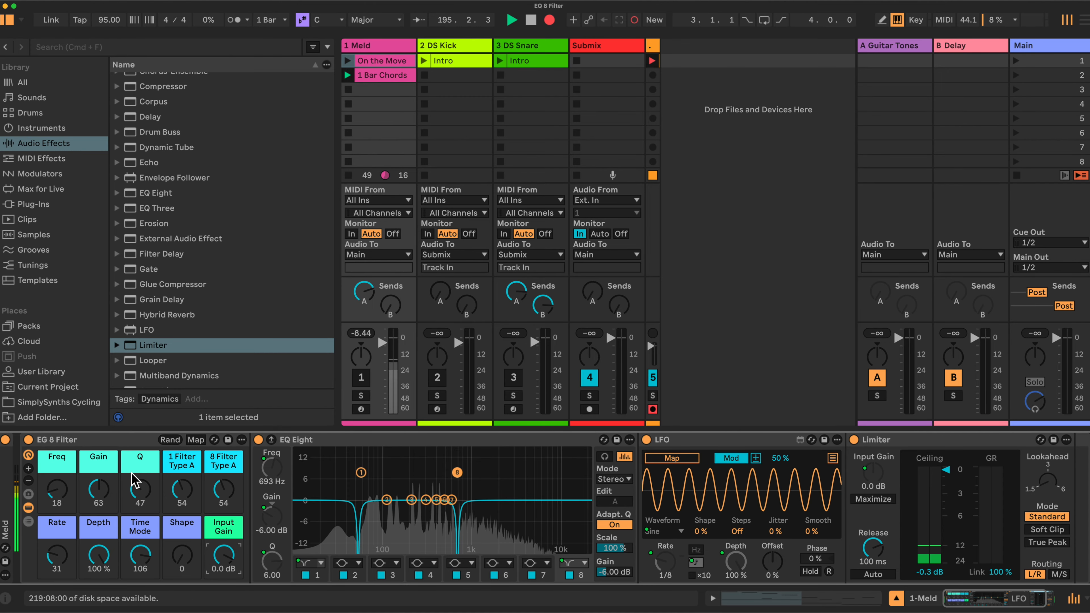
{"action": "left_click", "coordinate": [672, 458]}
{"action": "left_click", "coordinate": [57, 489]}
Turn the Rate, Time Mode and Depth macros down to 0 and lower the 1 Filter Type A macro to 34
{"action": "left_click_drag", "start_coordinate": [57, 556], "coordinate": [57, 584]}
{"action": "left_click_drag", "start_coordinate": [140, 556], "coordinate": [140, 610]}
{"action": "left_click_drag", "start_coordinate": [99, 555], "coordinate": [99, 610]}
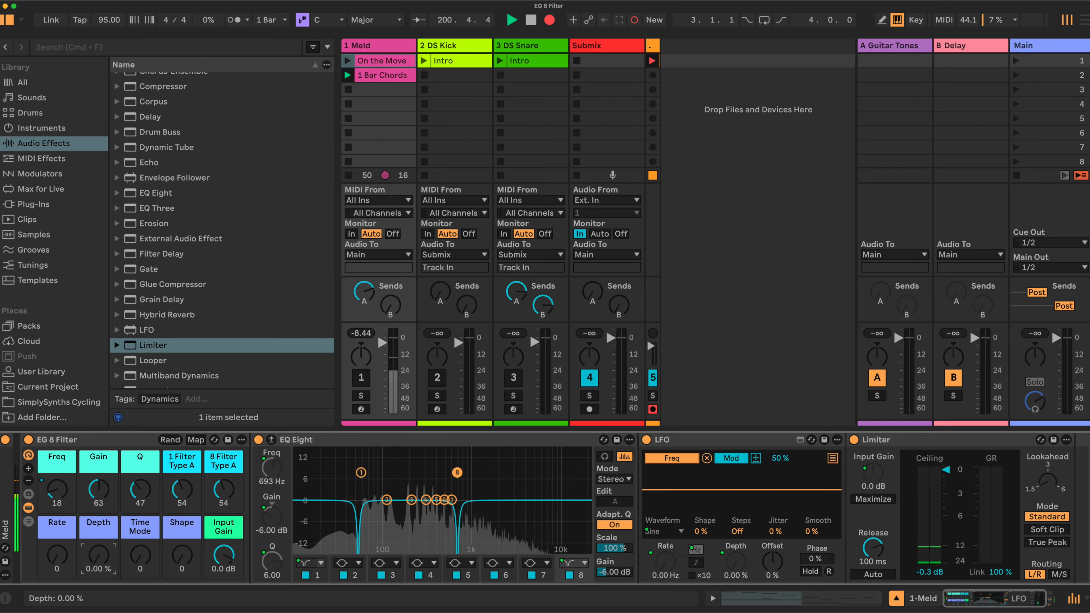
{"action": "left_click_drag", "start_coordinate": [182, 489], "coordinate": [182, 507]}
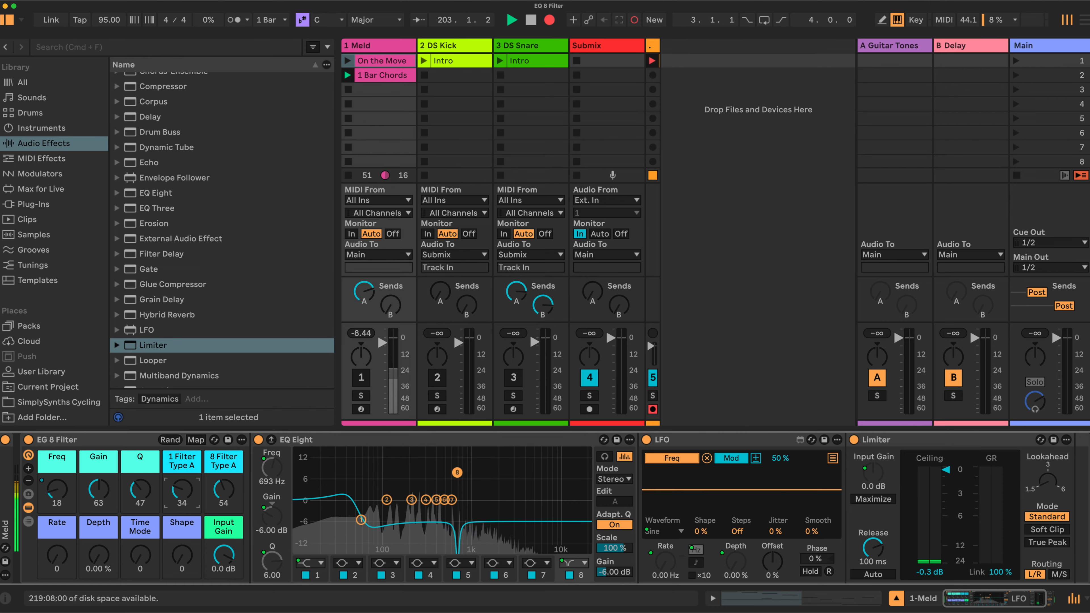